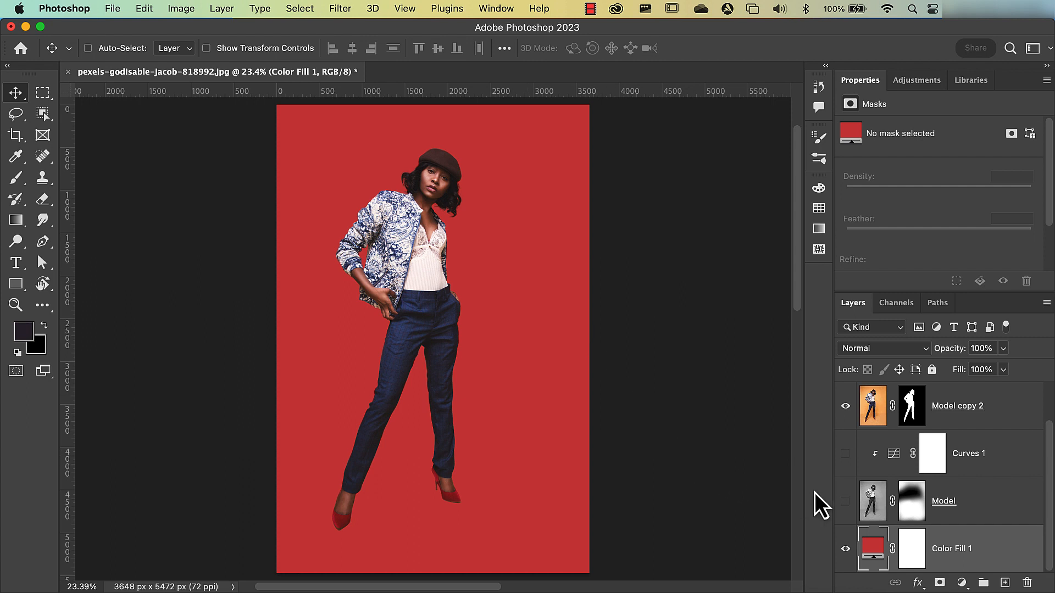
- Turn on the visibility of the black-and-white Model layer and the Curves 1 adjustment layer above the red fill
click(845, 501)
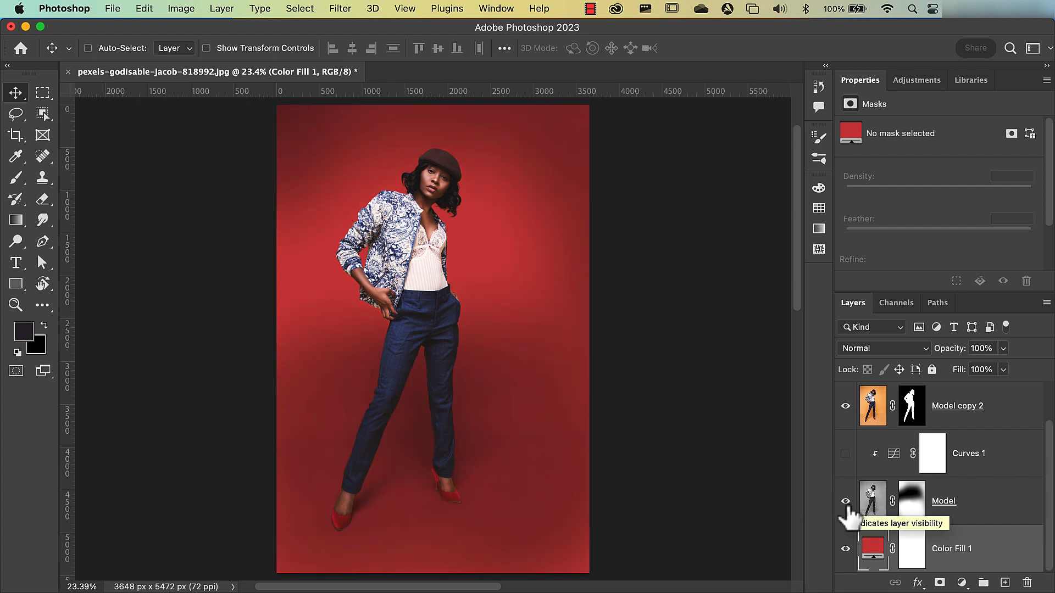
click(846, 455)
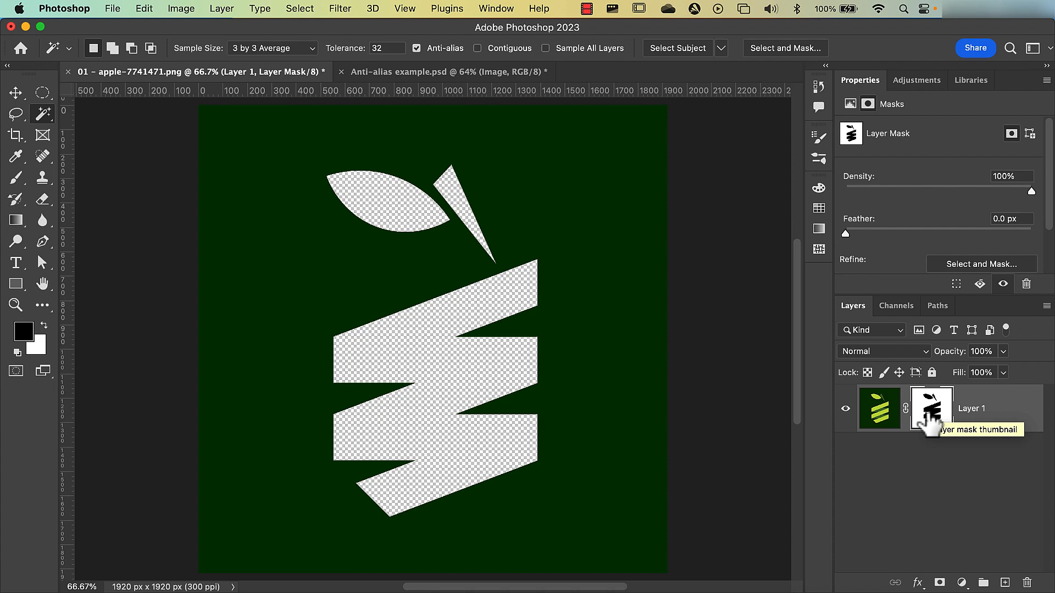
- Invert the layer mask on Layer 1 of the apple image
key(super+i)
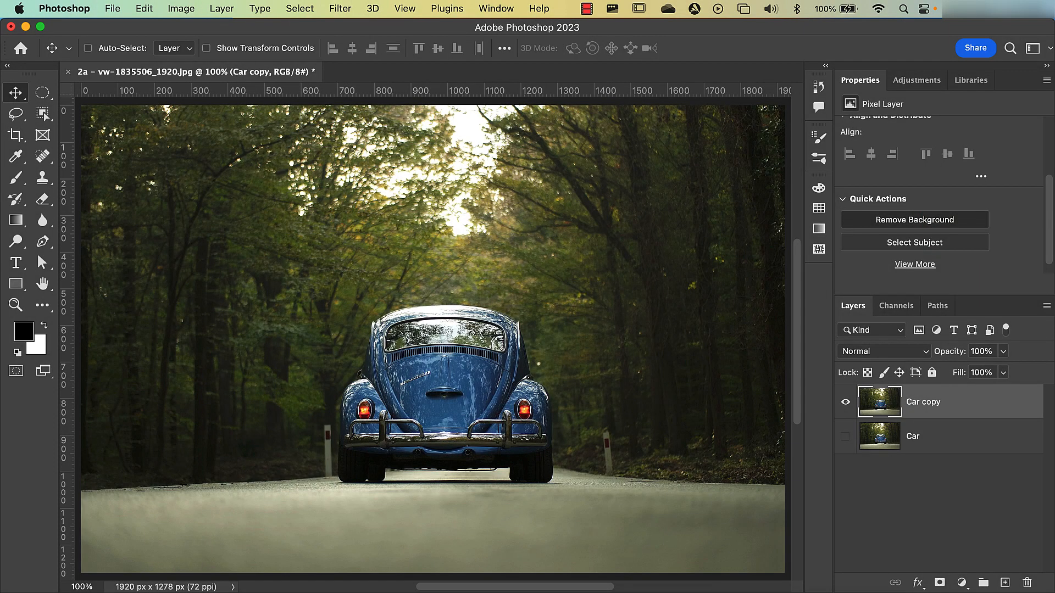
- Remove the background from the Car copy layer
click(915, 219)
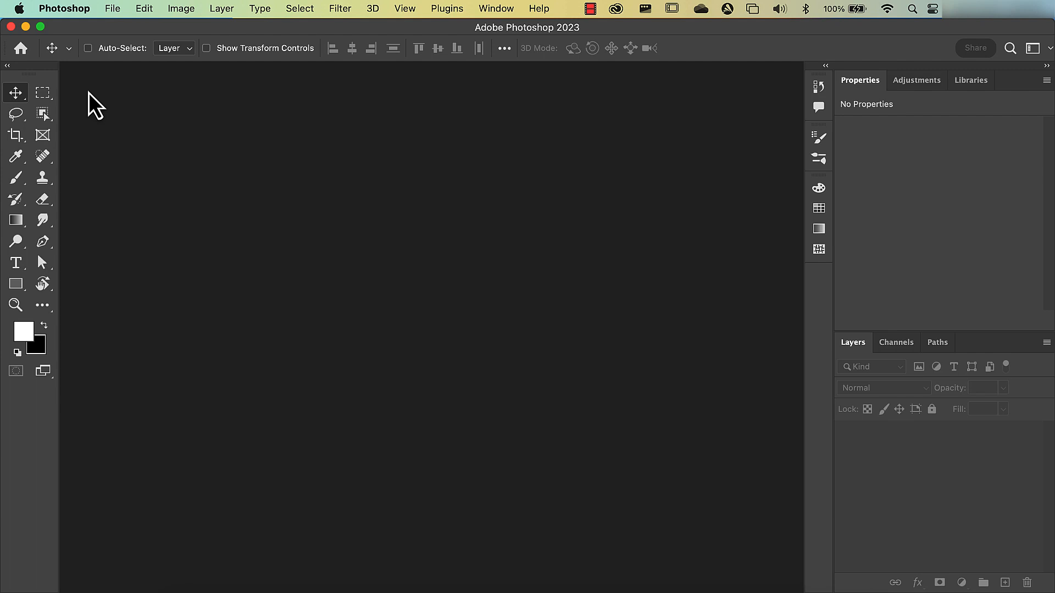
- Open the Pexels JPEG of the standing model from the Images folder and fit it in view
click(111, 8)
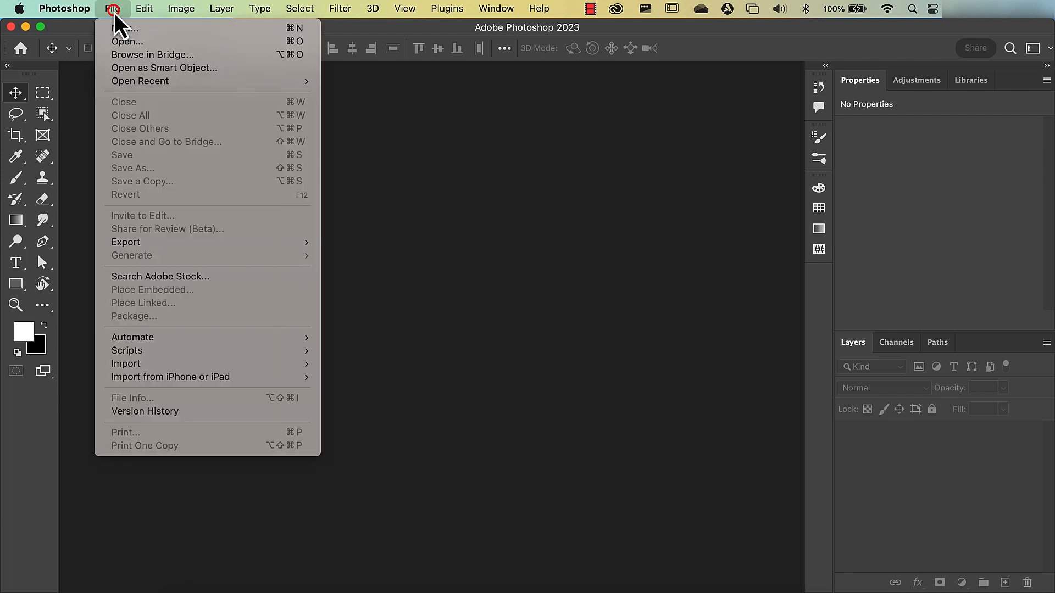
click(116, 41)
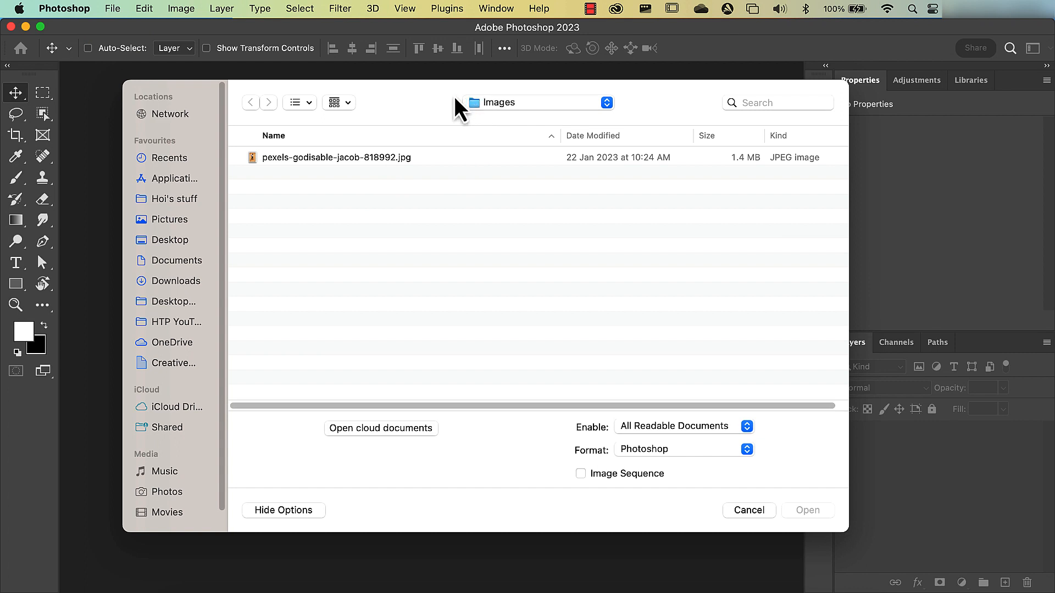
click(360, 159)
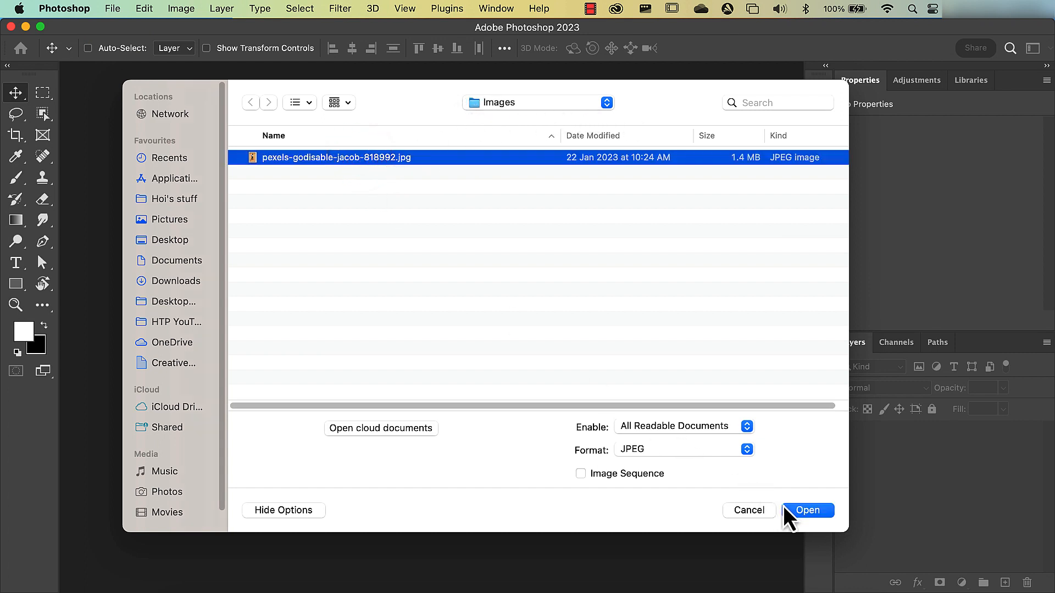
click(814, 511)
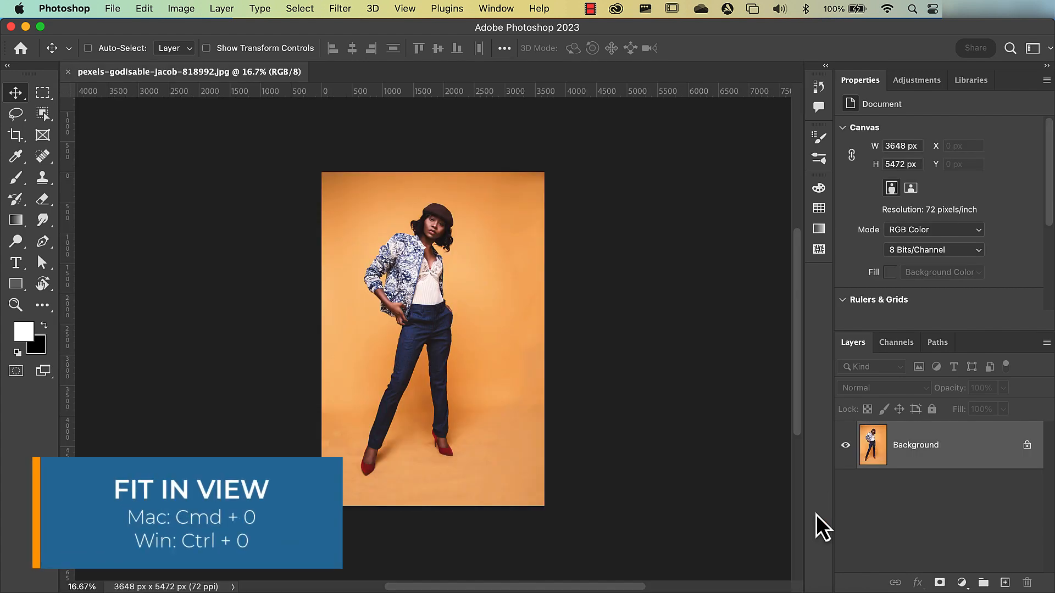
key(super+0)
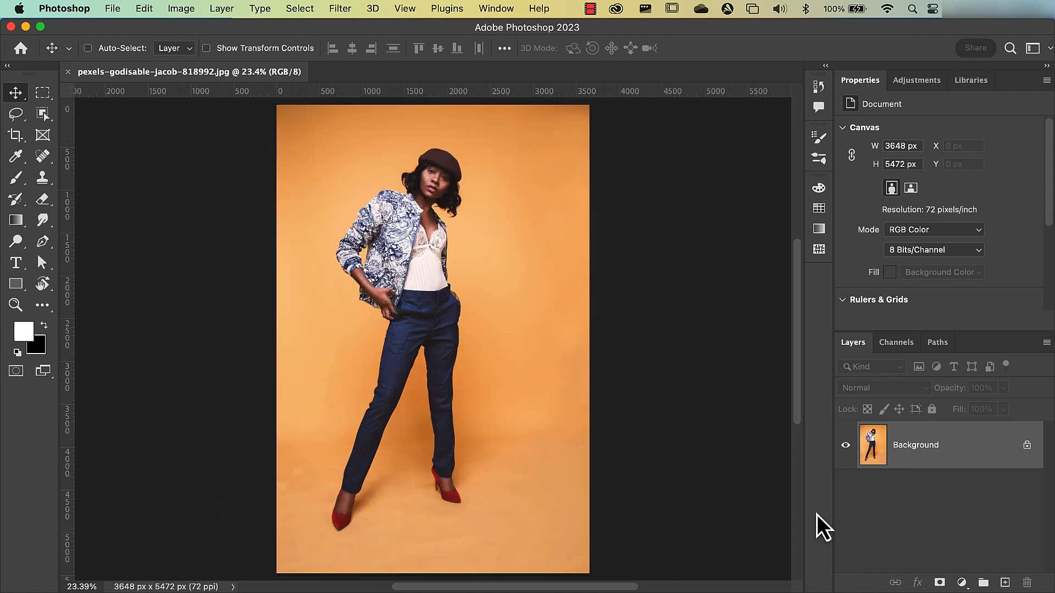
- Unlock the Background layer and rename it Model
click(1027, 445)
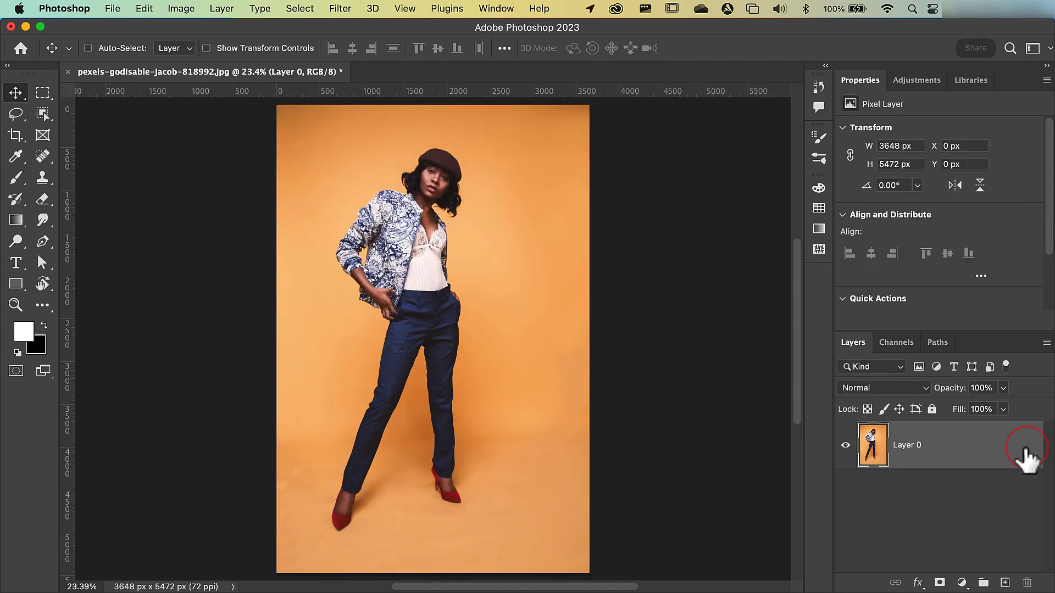
double_click(907, 447)
text(Model)
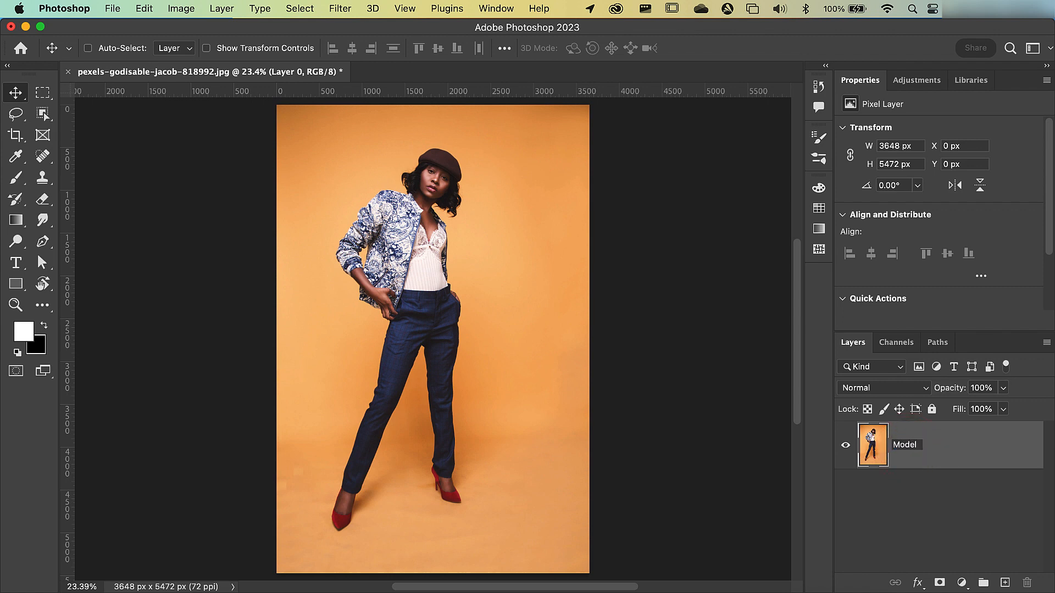
key(Return)
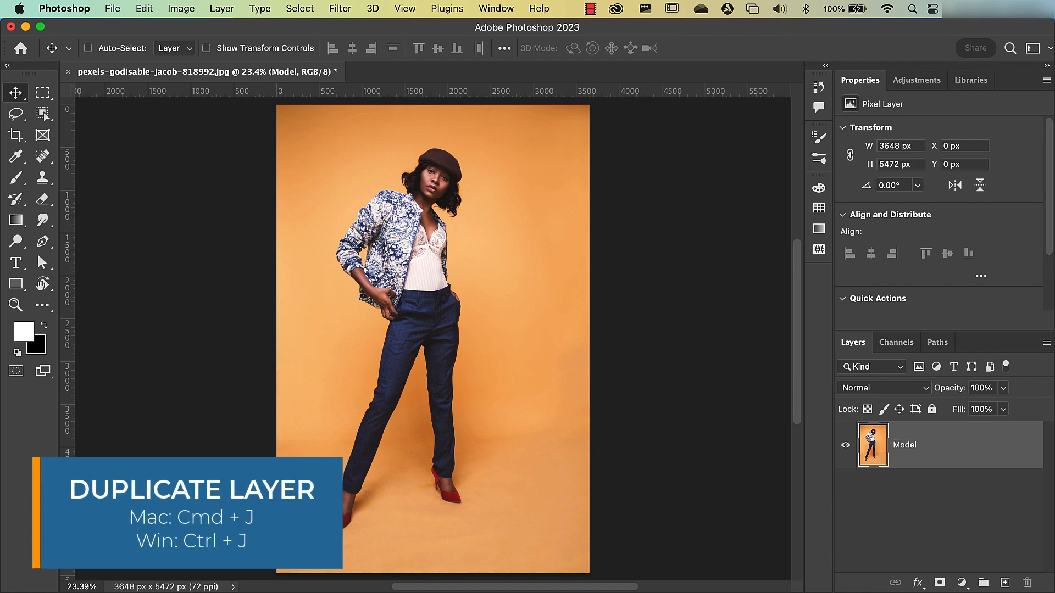
- Duplicate the Model layer and hide the original
key(super+j)
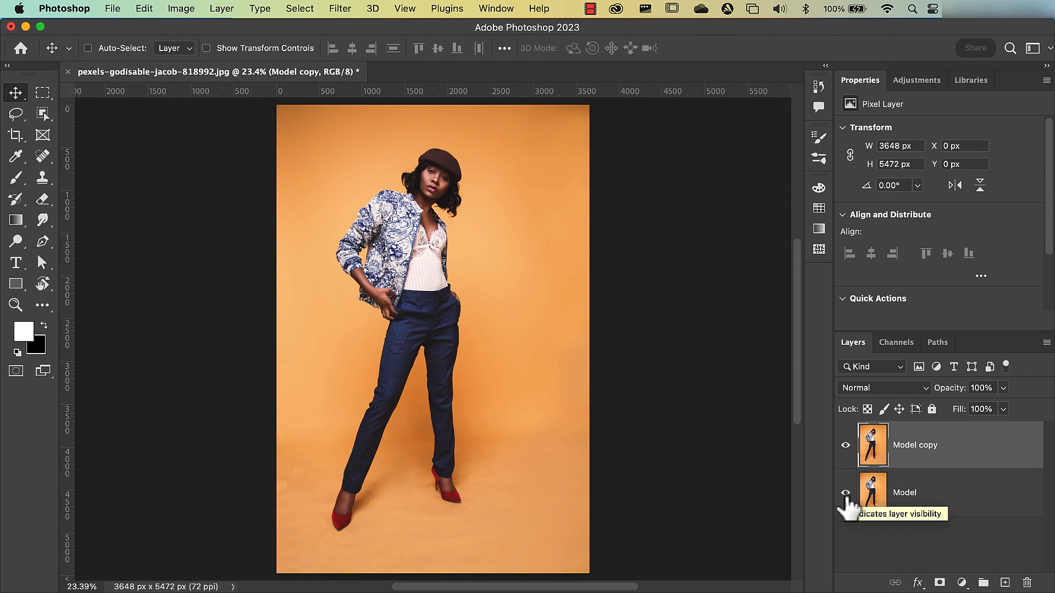
click(845, 493)
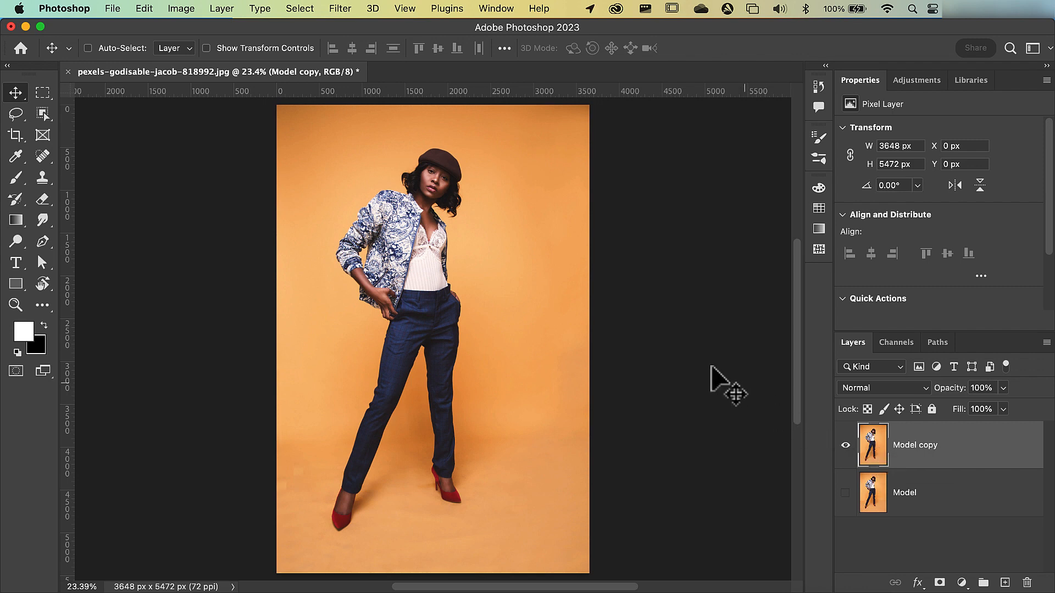
- Select the subject using Cloud (Detailed results) processing and add a layer mask from the selection to the Model copy layer
click(46, 114)
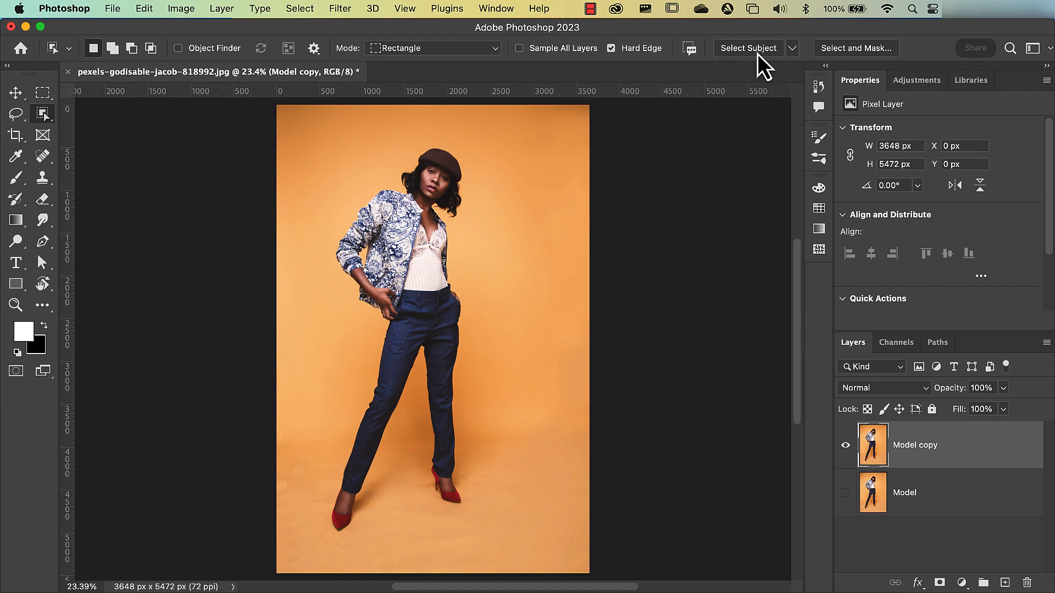
click(792, 49)
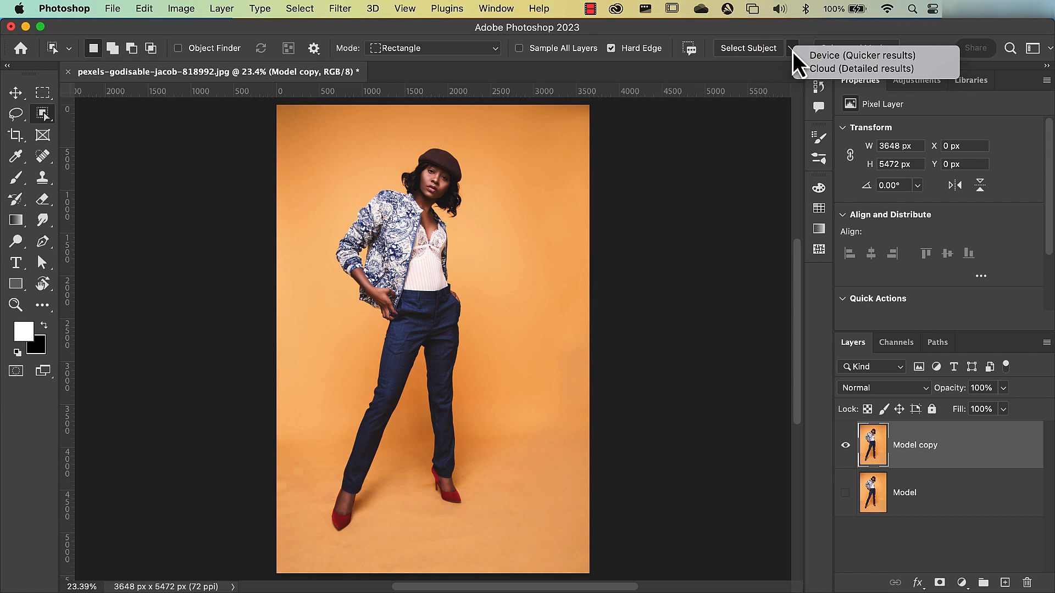
click(823, 69)
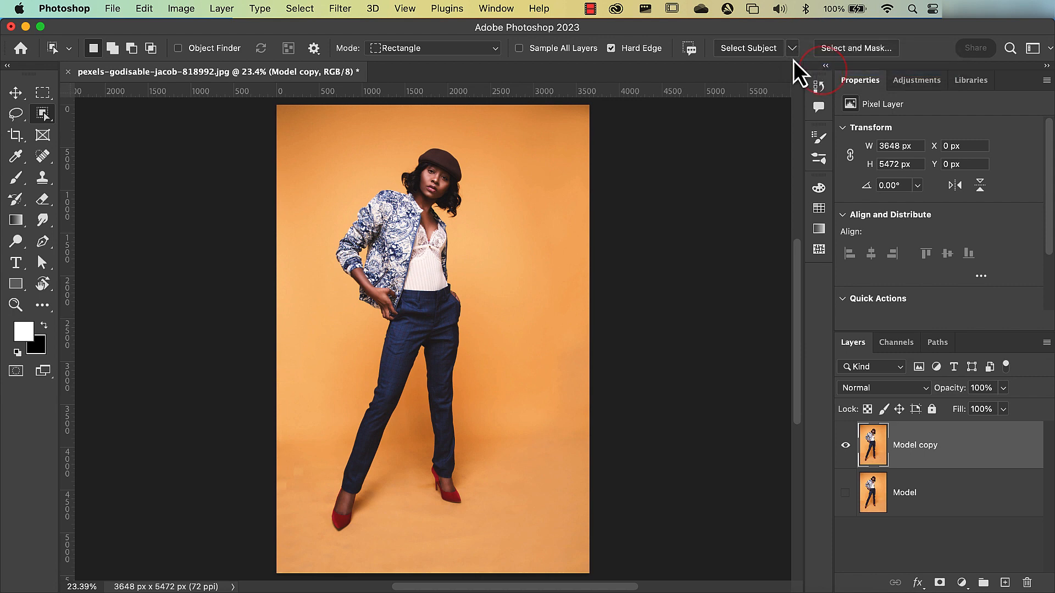
click(754, 52)
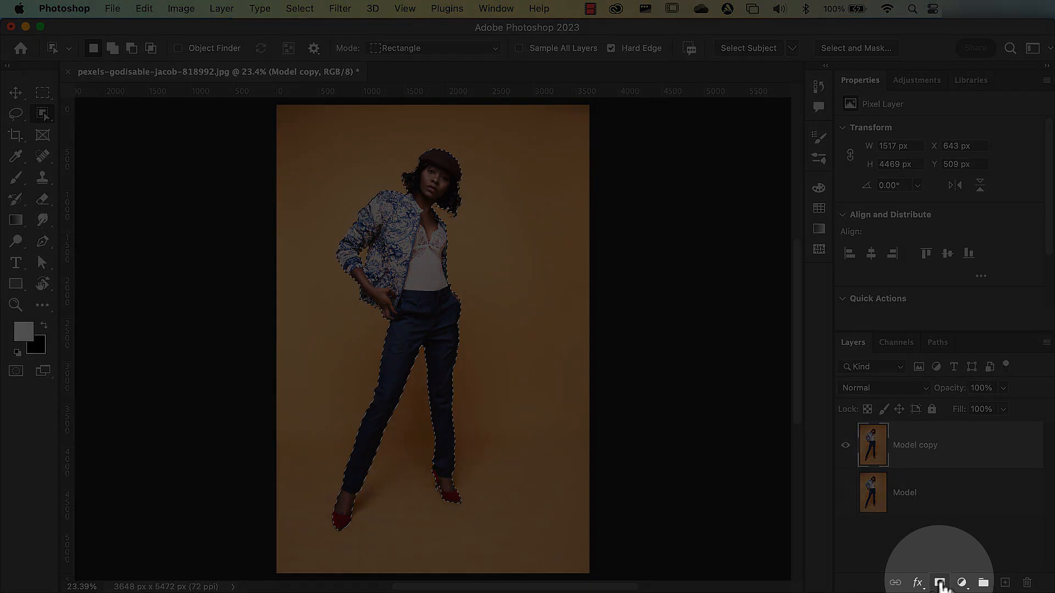
click(940, 584)
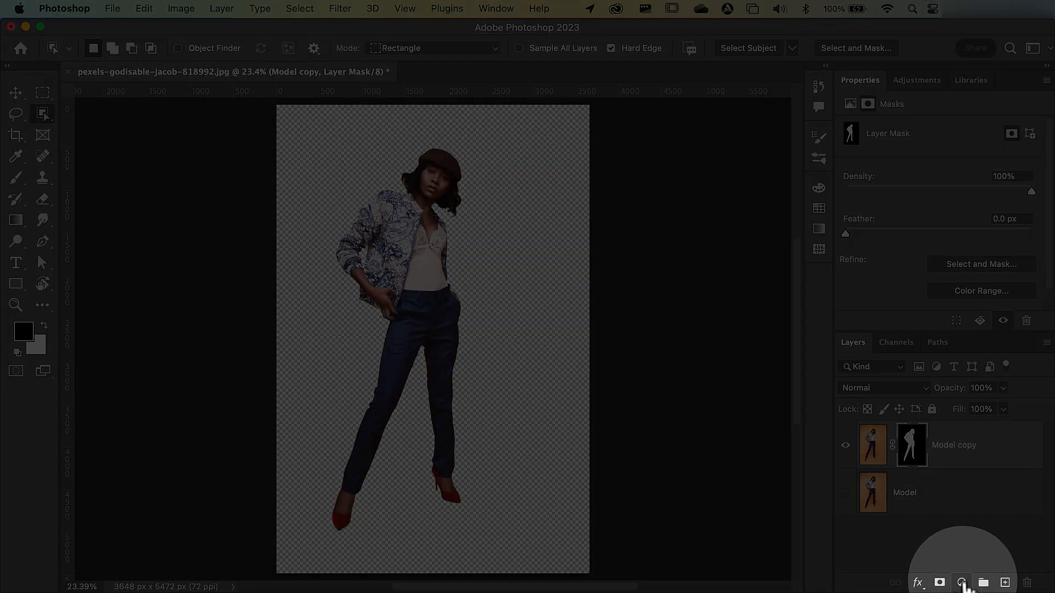
- Add a Solid Color fill layer in red, hex cc4542
click(962, 582)
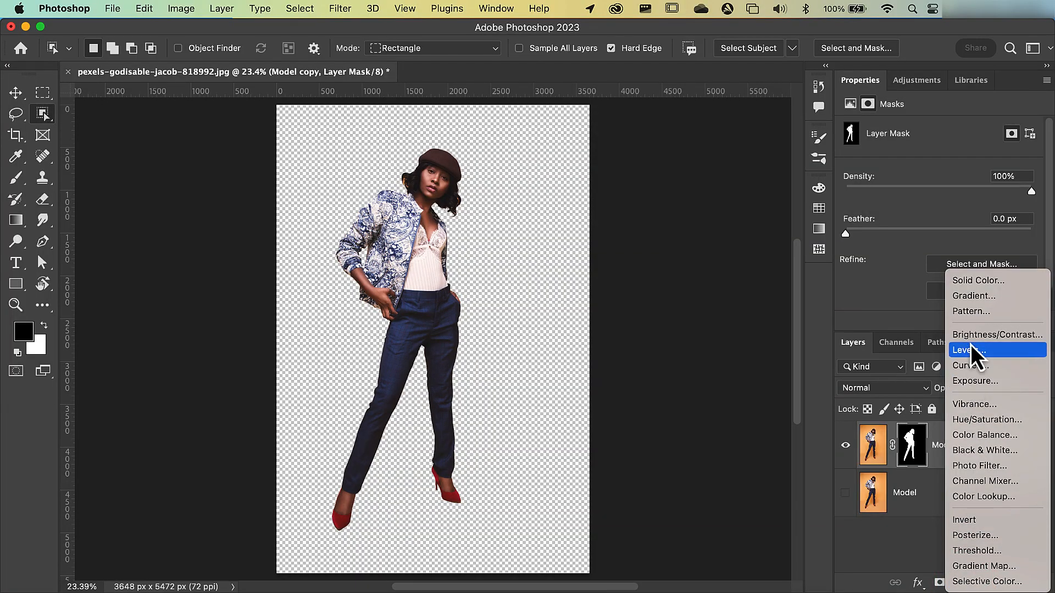
click(974, 280)
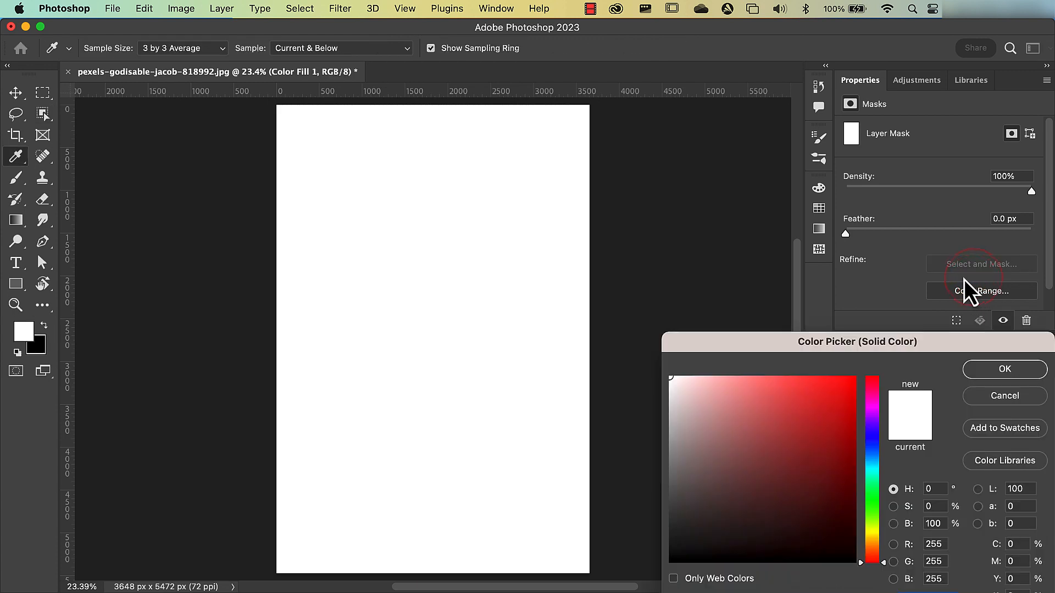
drag(862, 346, 744, 177)
drag(706, 238, 672, 245)
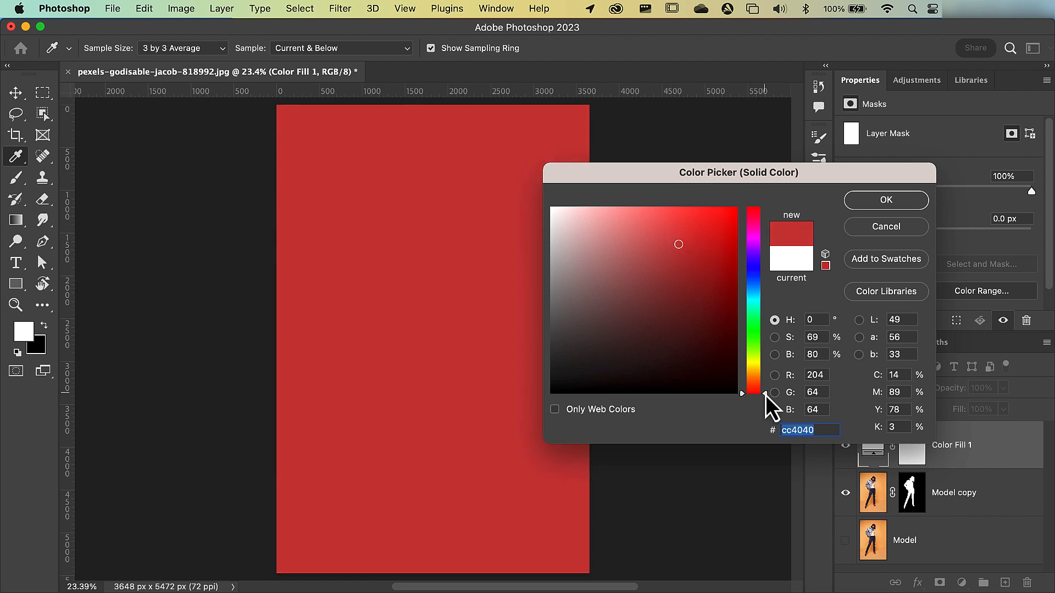
mouse_move(766, 395)
mouse_down()
mouse_move(766, 226)
mouse_move(763, 394)
mouse_up()
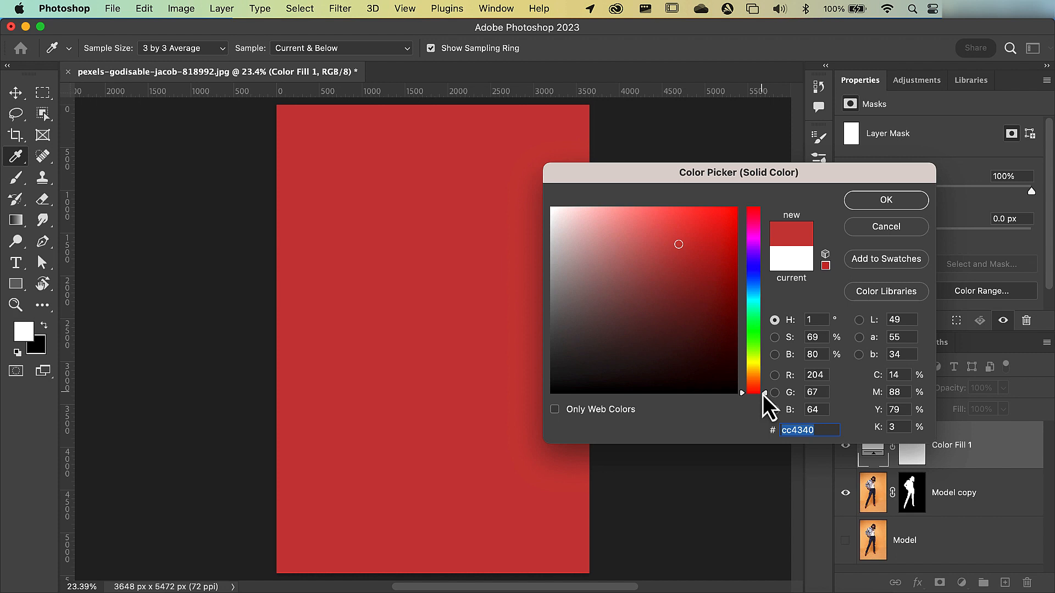
click(677, 244)
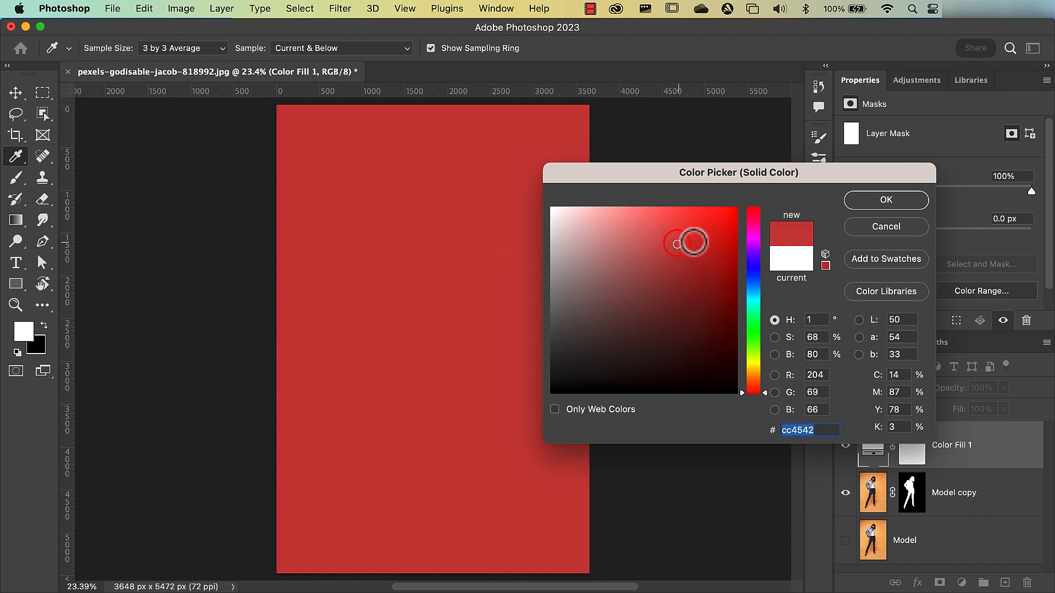
click(878, 201)
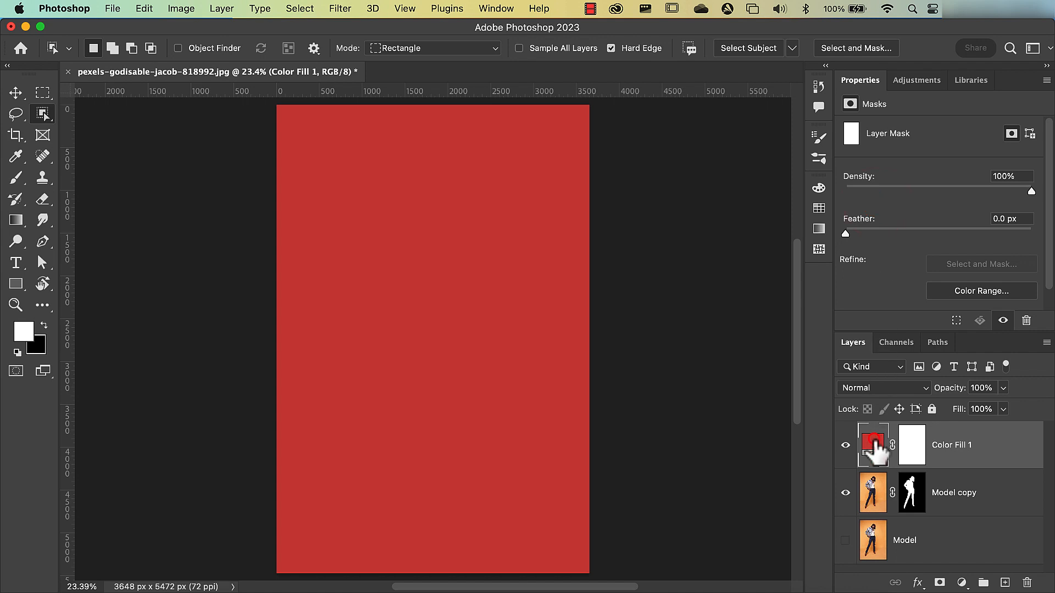
- Move the Color Fill 1 layer between the Model copy and Model layers
drag(877, 452, 870, 497)
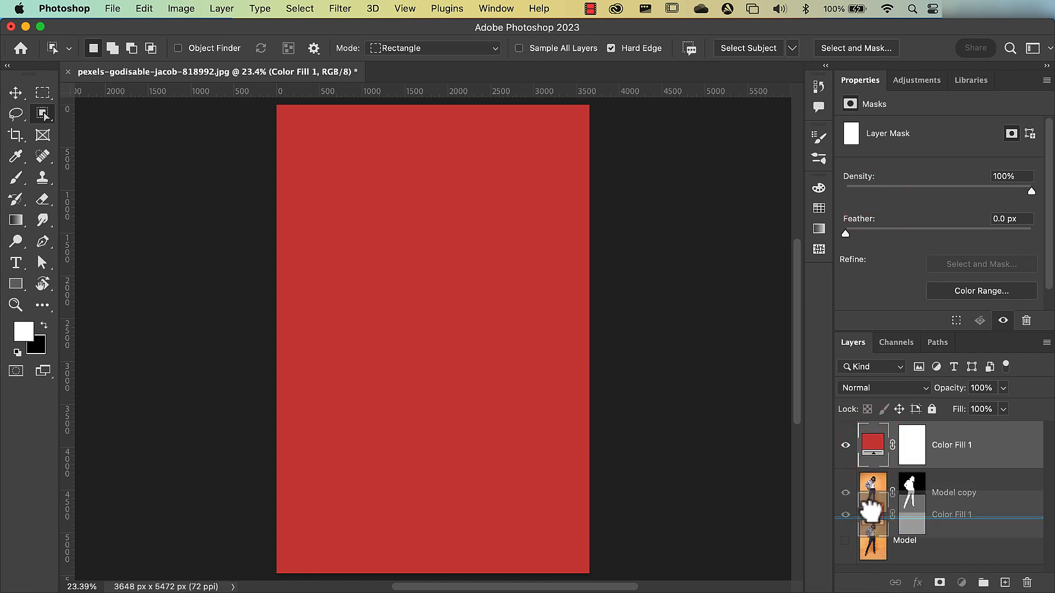
drag(872, 511, 875, 525)
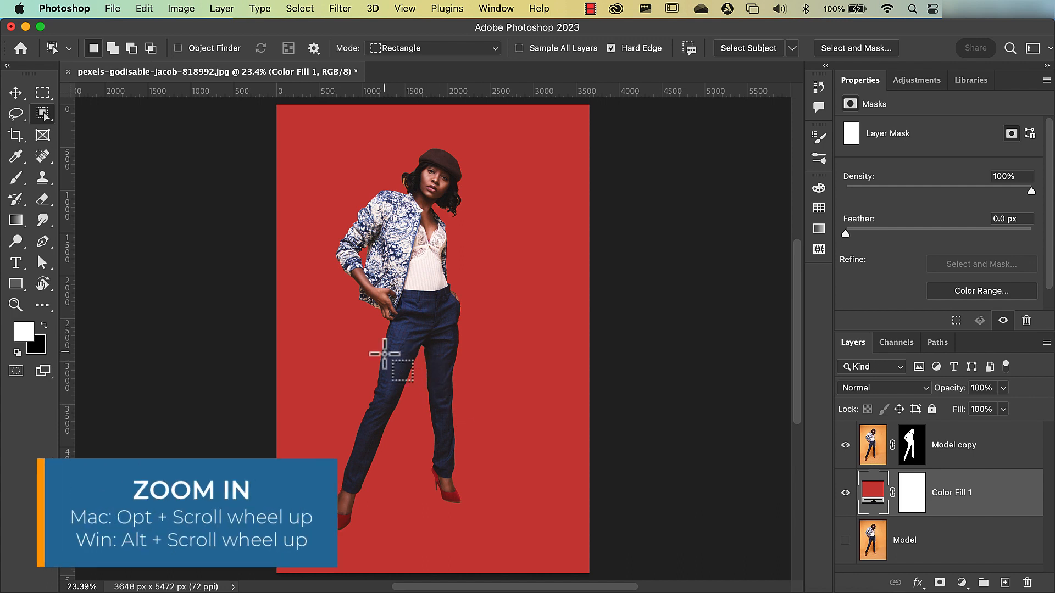
- Examine the masked edges at about 245% zoom, from the trousers up past the hand and sleeve to the shoulder, for leftover orange background
alt+scroll(384, 353, up, 10)
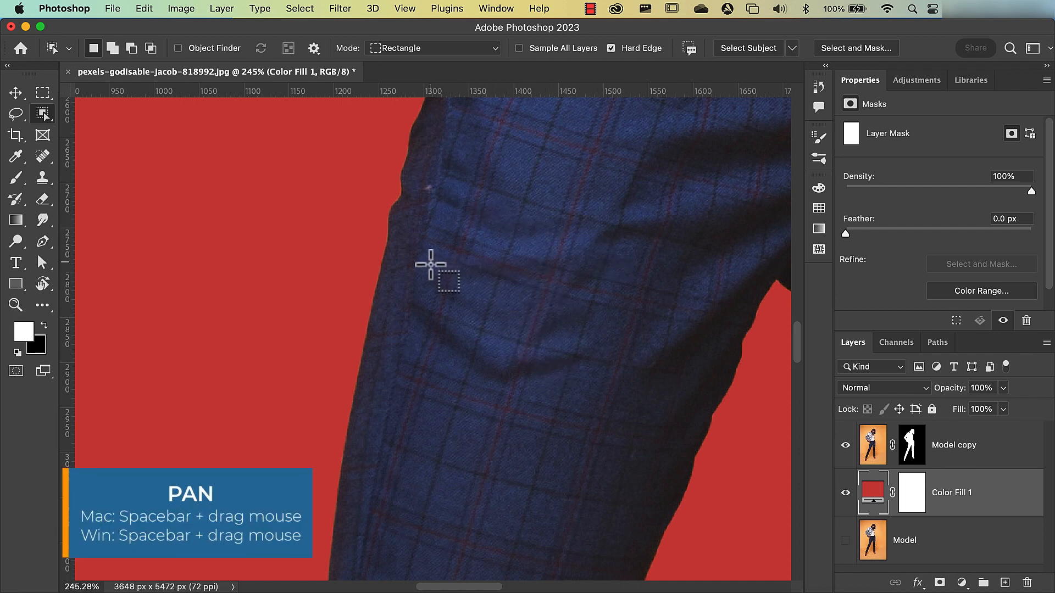
key(space)
drag(450, 205, 419, 428)
drag(434, 290, 473, 348)
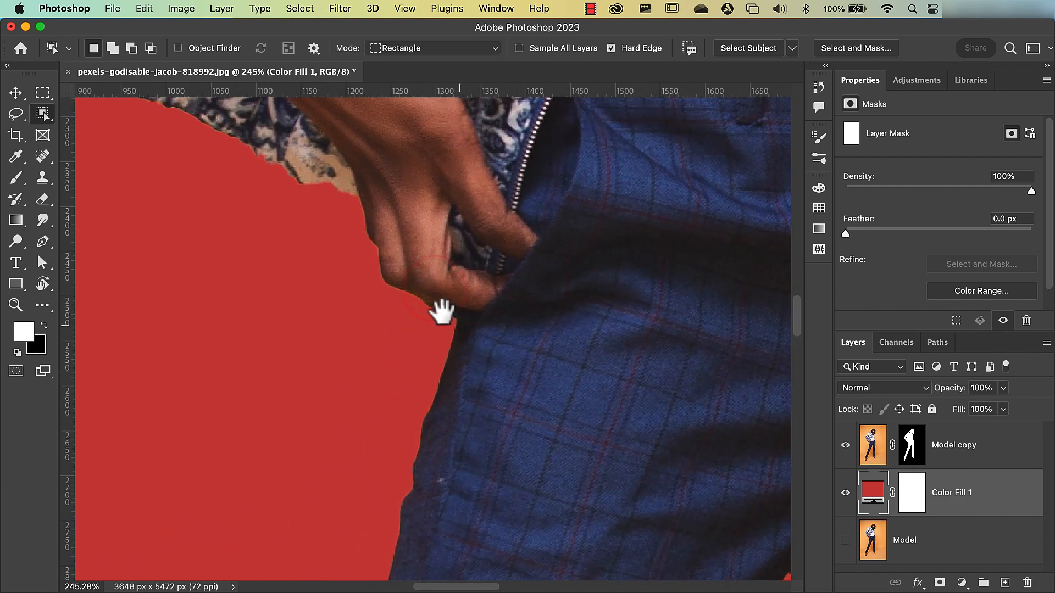
drag(415, 279, 482, 347)
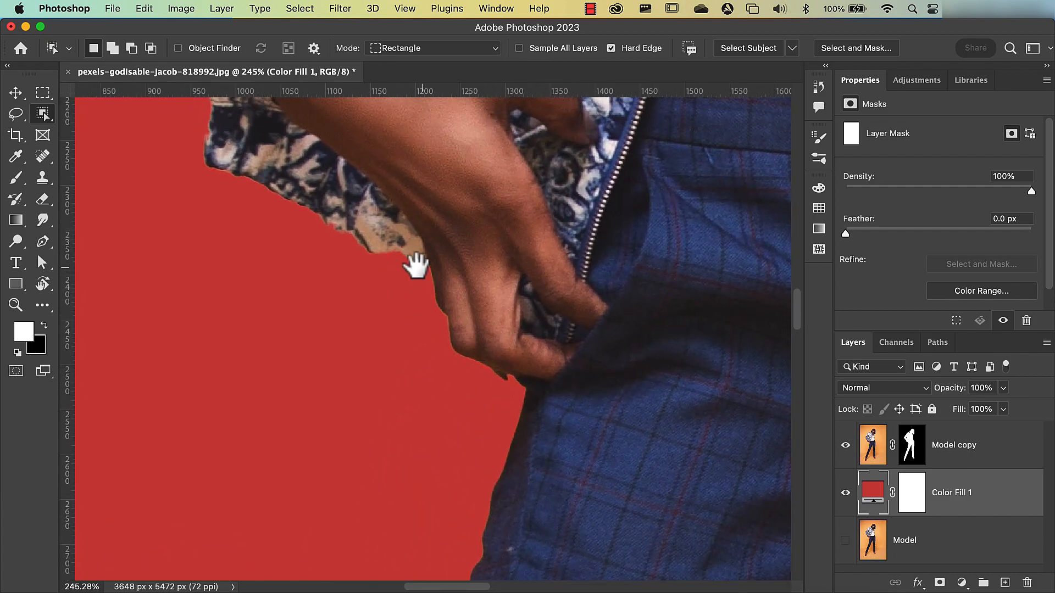
drag(247, 169, 468, 429)
drag(443, 349, 501, 436)
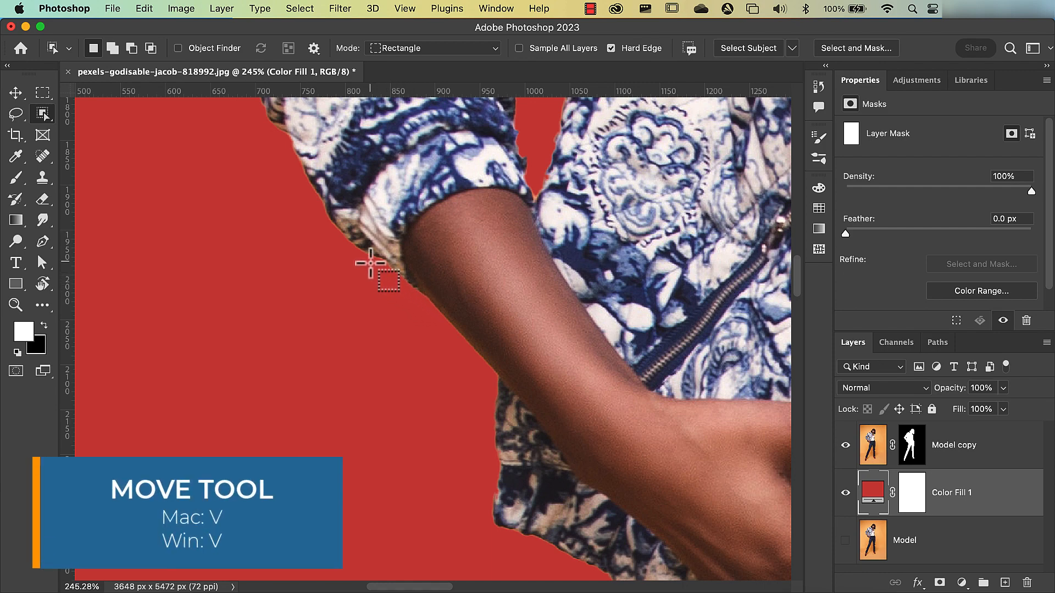
key(v)
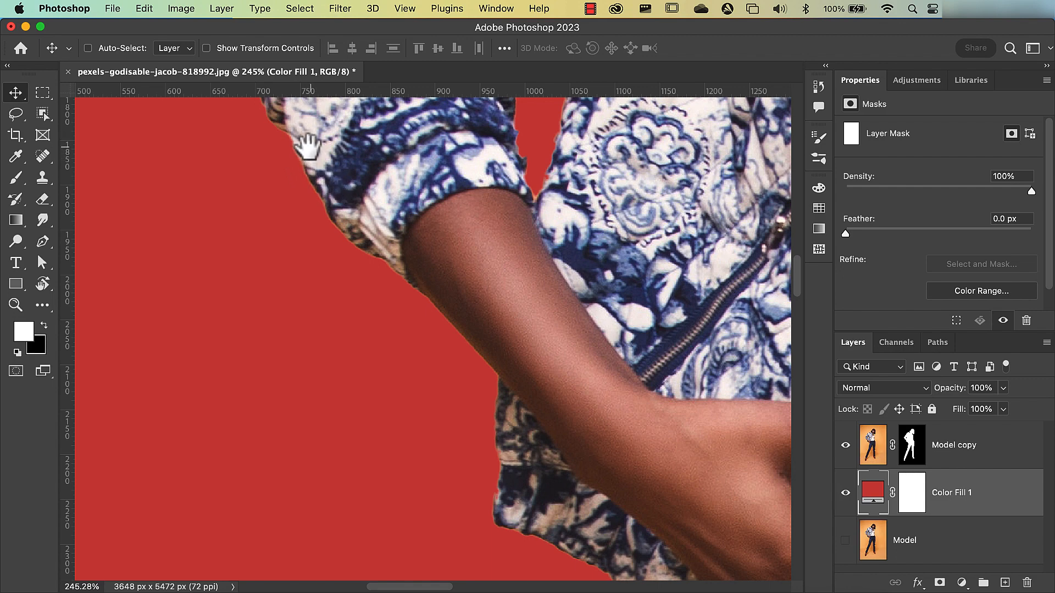
drag(302, 142, 450, 465)
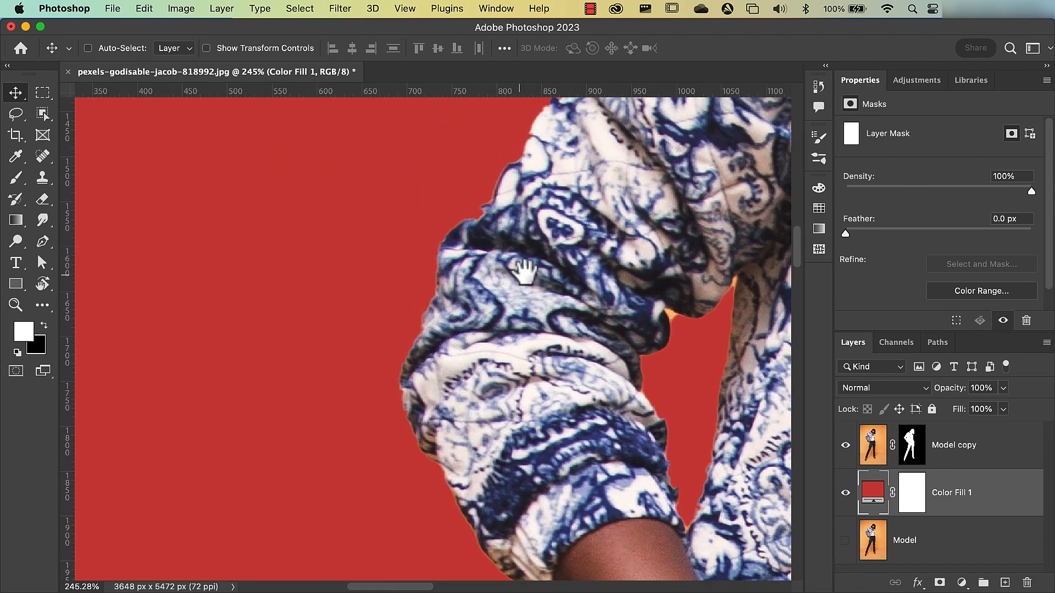
drag(523, 265, 365, 290)
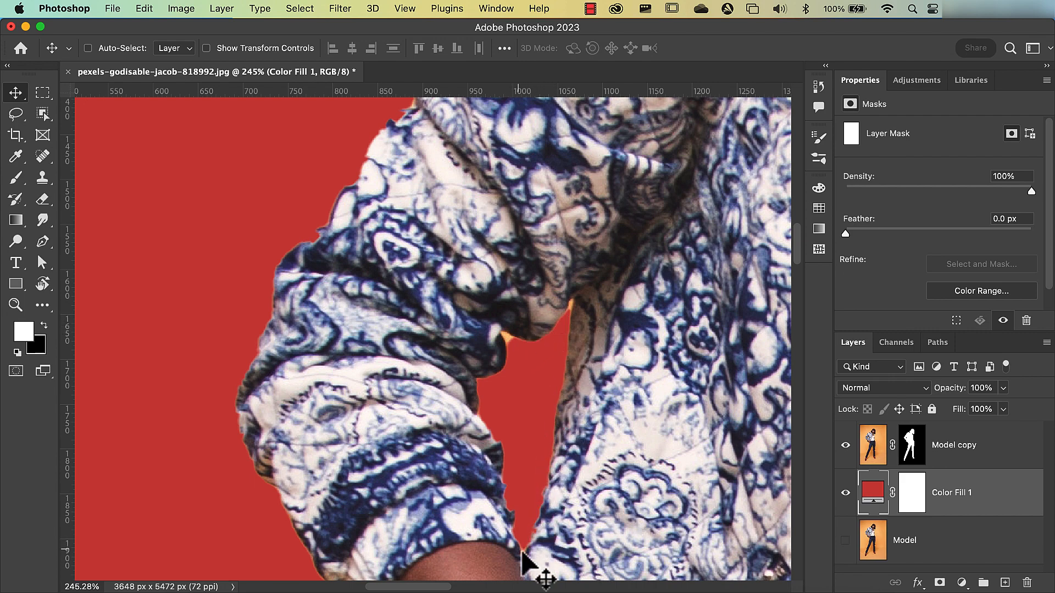
drag(526, 164, 395, 311)
drag(606, 247, 527, 277)
drag(617, 223, 597, 233)
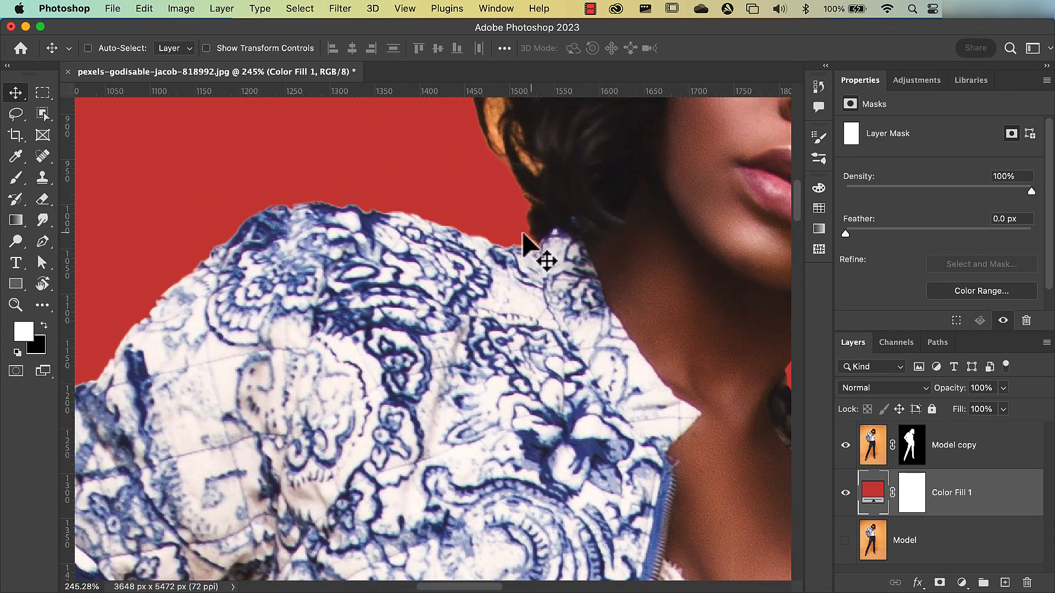
- Examine the masked edges around the hair, hat, open jacket and upper trousers for leftover orange background
drag(584, 164, 374, 334)
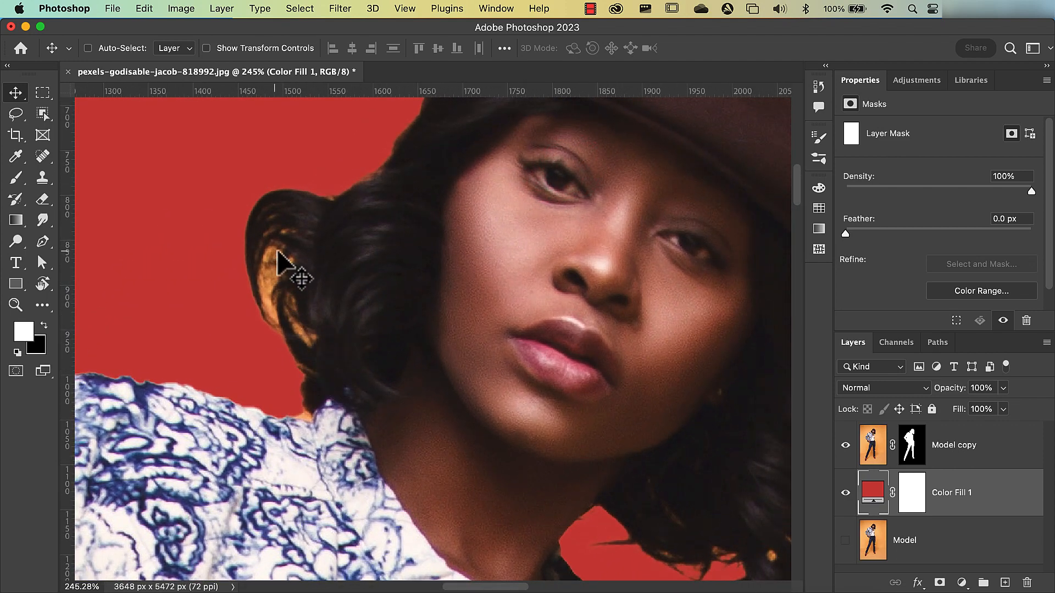
drag(516, 170, 271, 336)
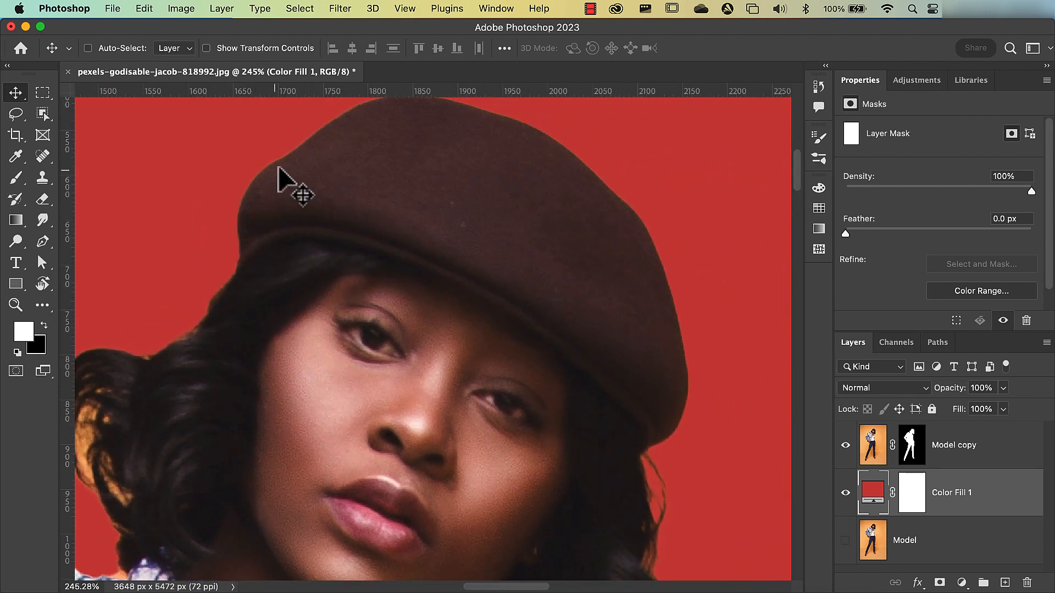
drag(615, 434, 572, 244)
drag(584, 463, 573, 338)
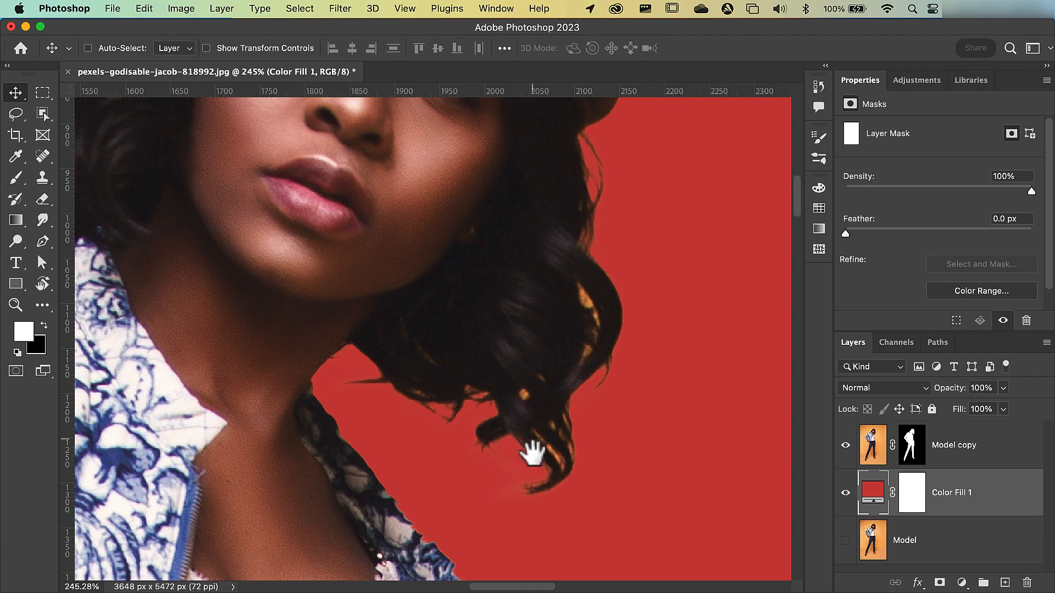
drag(530, 447, 405, 294)
drag(376, 443, 380, 264)
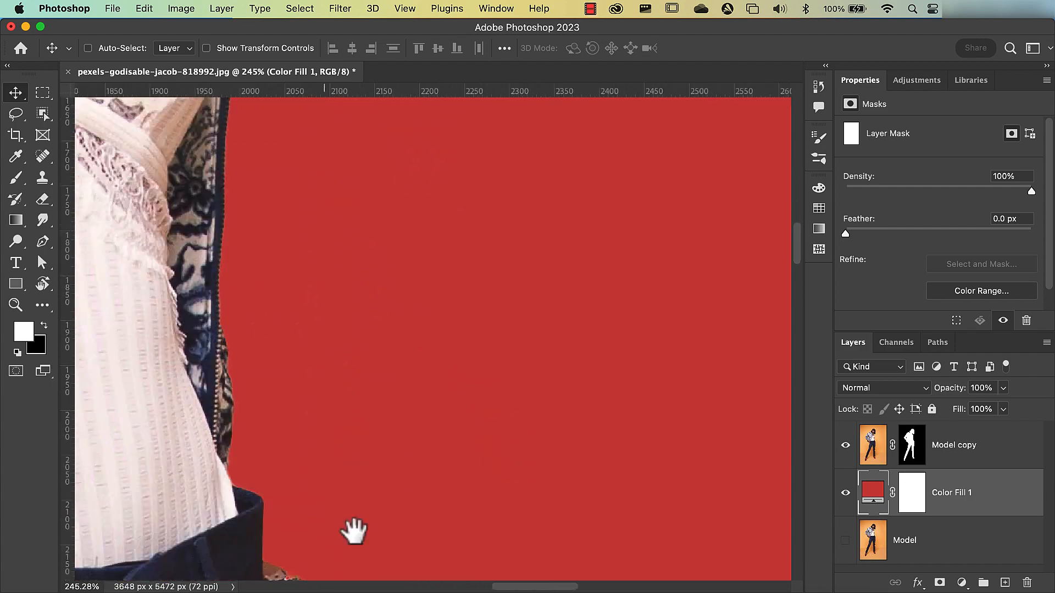
drag(353, 534, 546, 331)
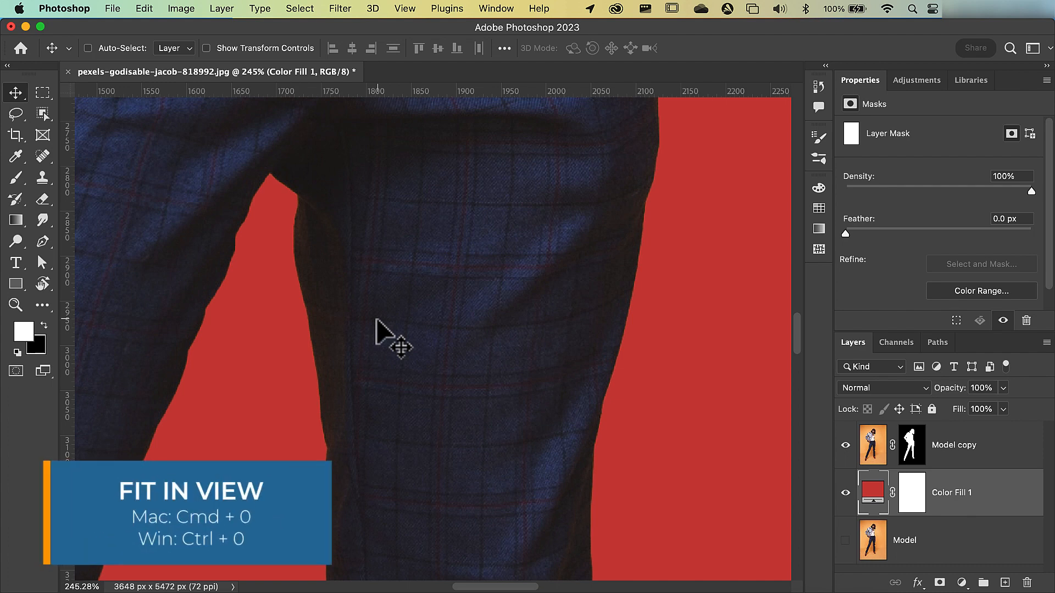
key(super+0)
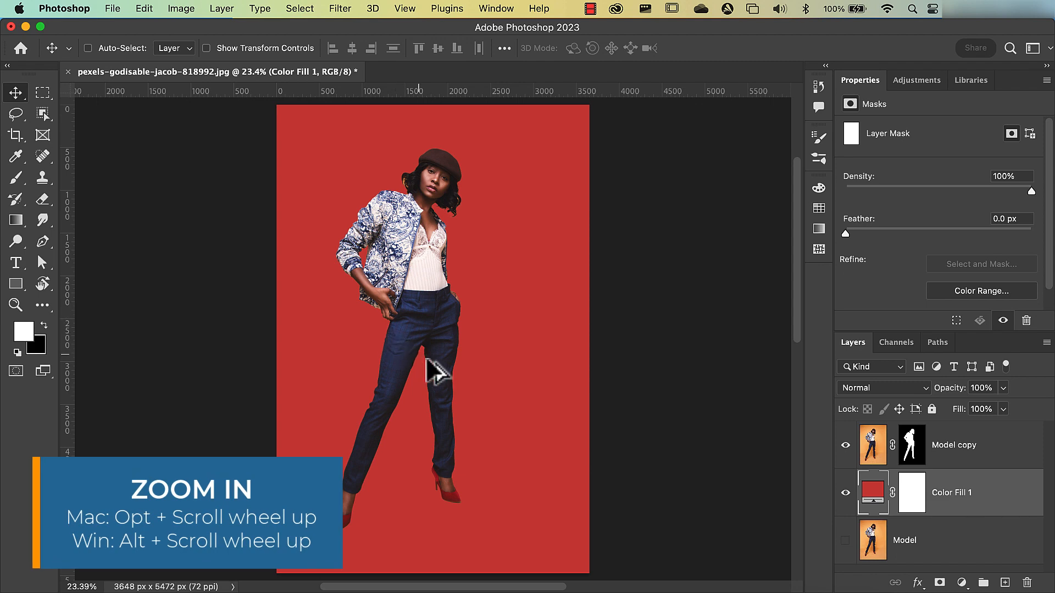
- Examine the mask edges down the trouser legs and around both red shoes at about 211% zoom
alt+scroll(428, 364, up, 10)
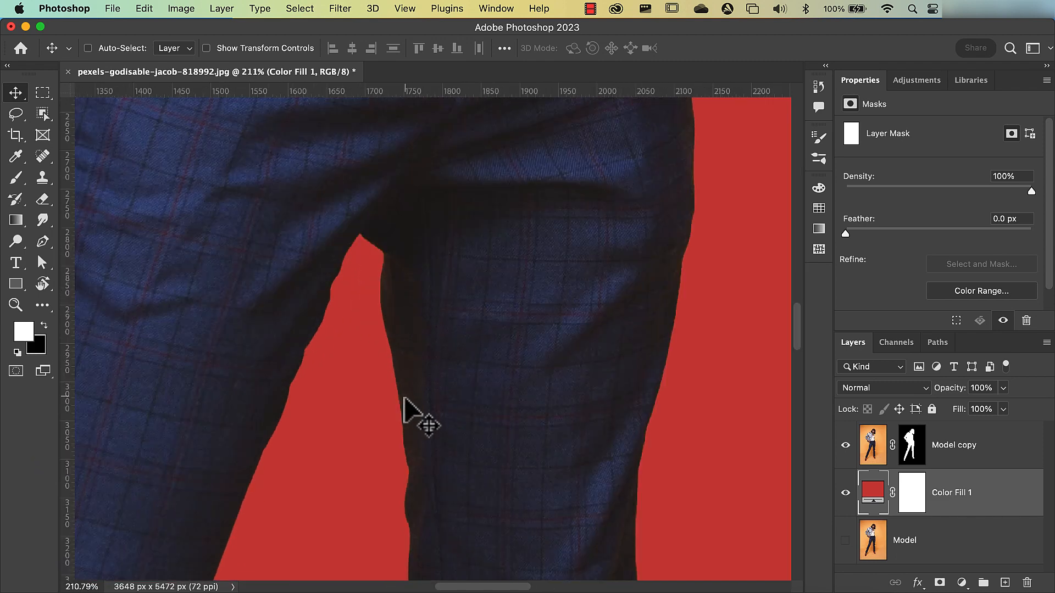
drag(443, 446, 401, 178)
drag(499, 506, 405, 119)
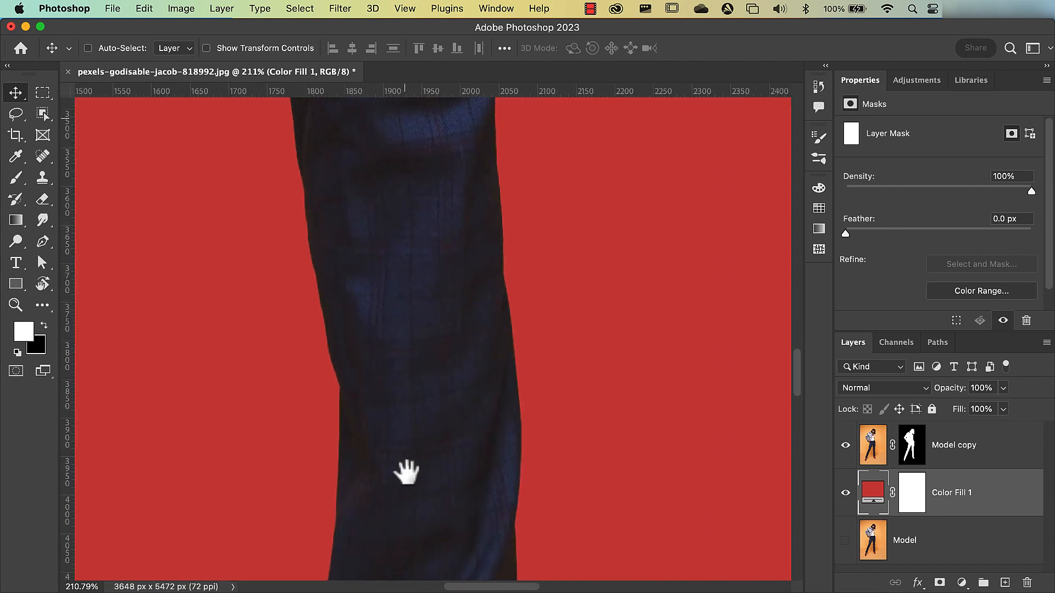
drag(407, 506, 437, 87)
drag(470, 460, 389, 351)
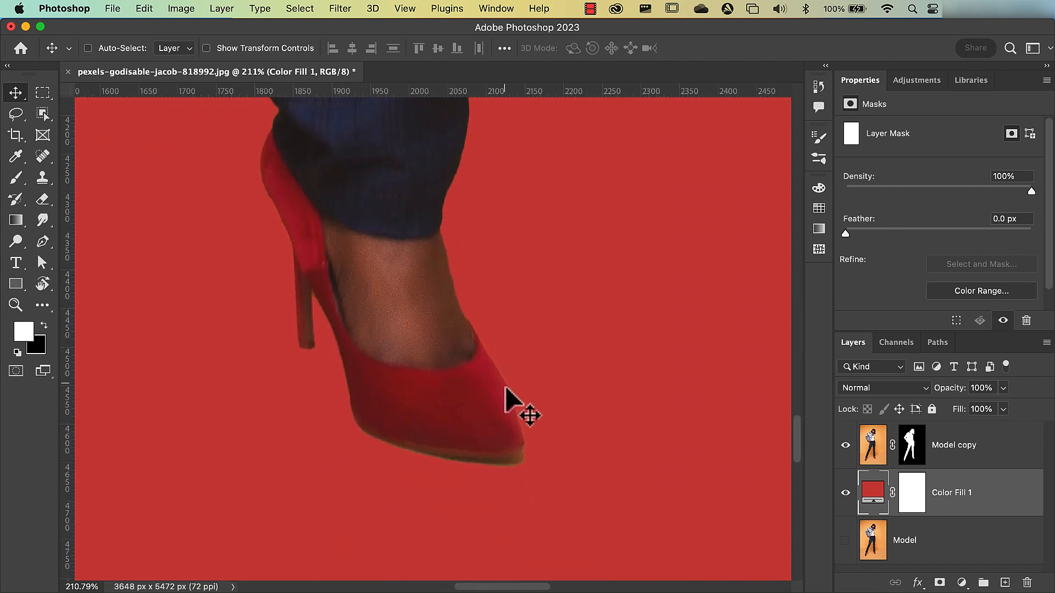
drag(269, 306, 670, 357)
drag(176, 467, 392, 187)
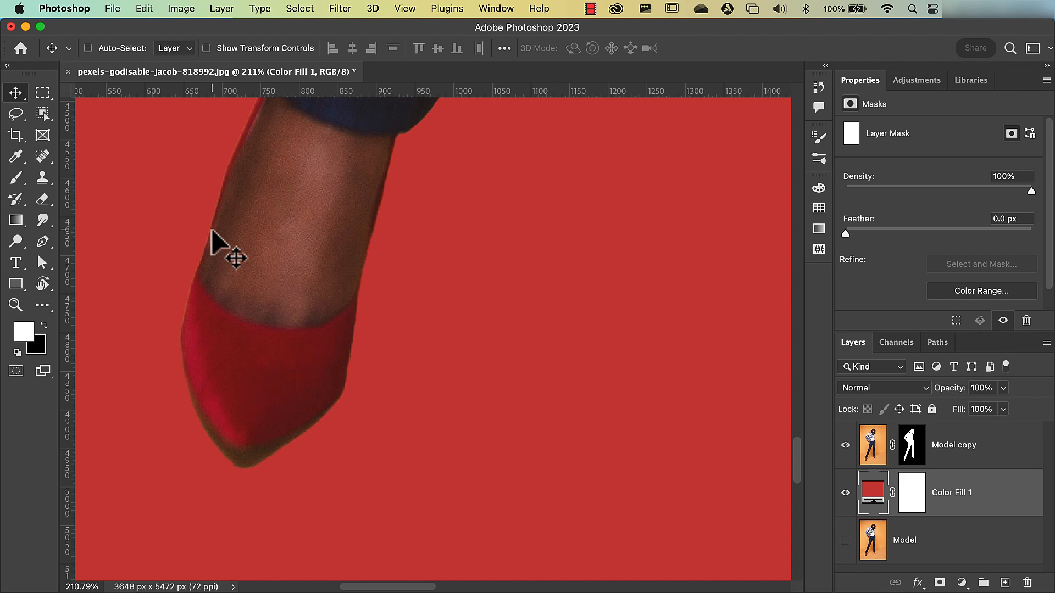
key(super+0)
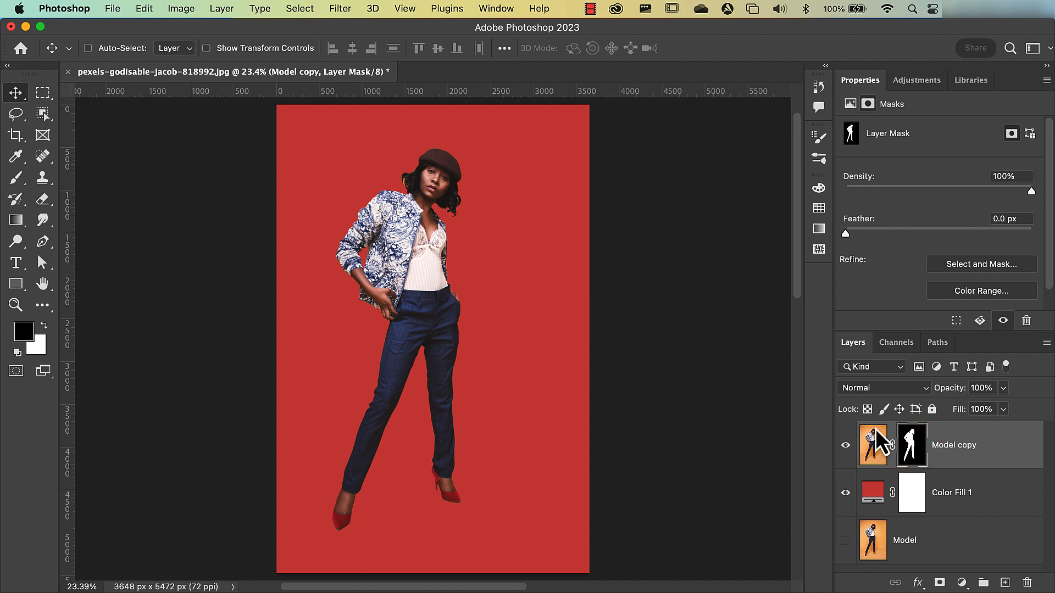
- Open the Minimum filter on the Model copy layer mask, set its radius to 0.2 pixels and frame the upper-body silhouette in the filter preview
click(303, 11)
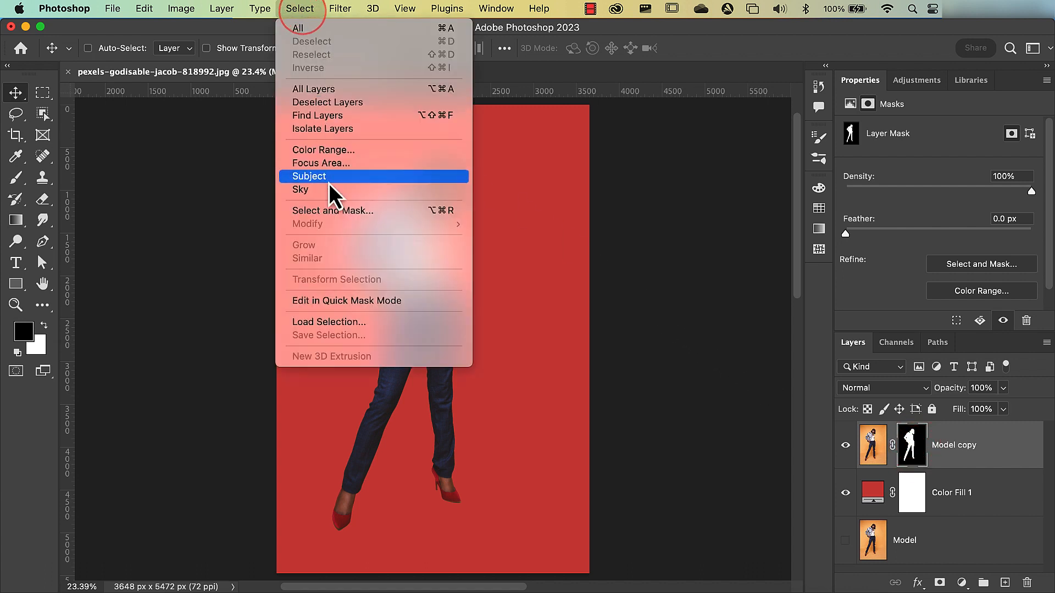
mouse_move(330, 15)
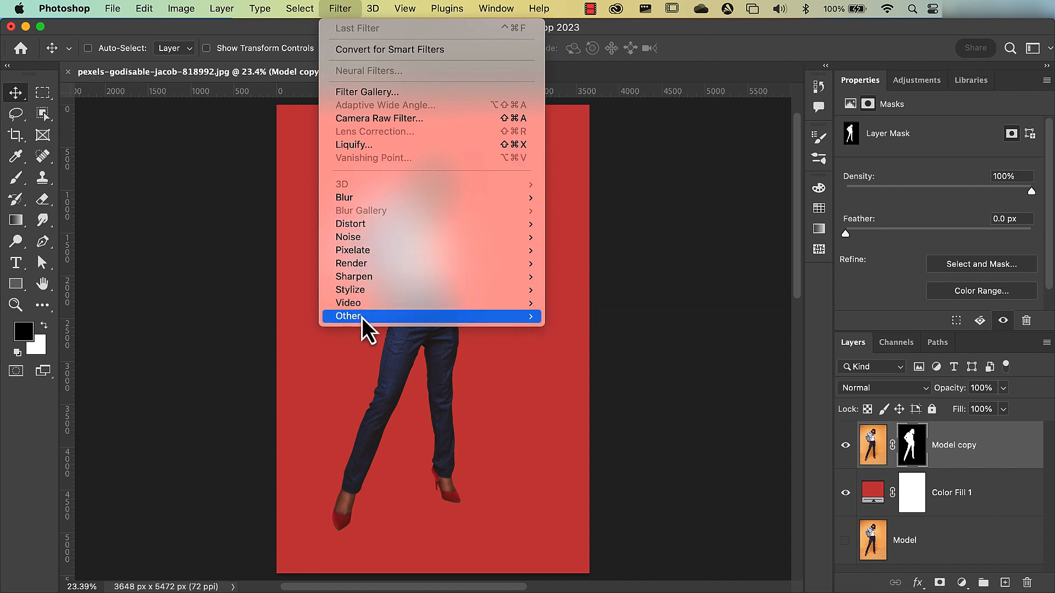
mouse_move(361, 317)
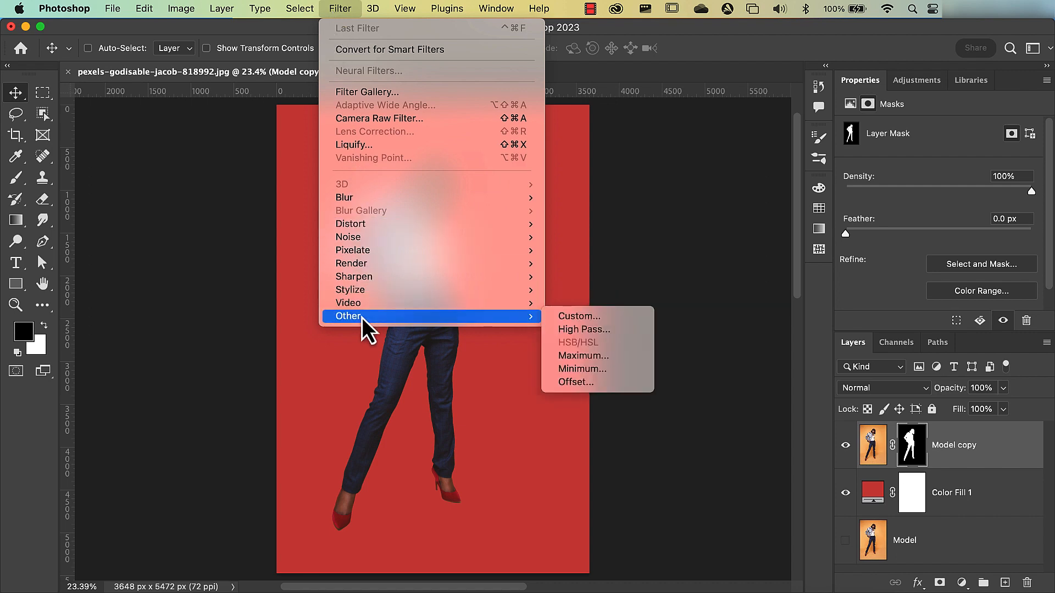
click(571, 372)
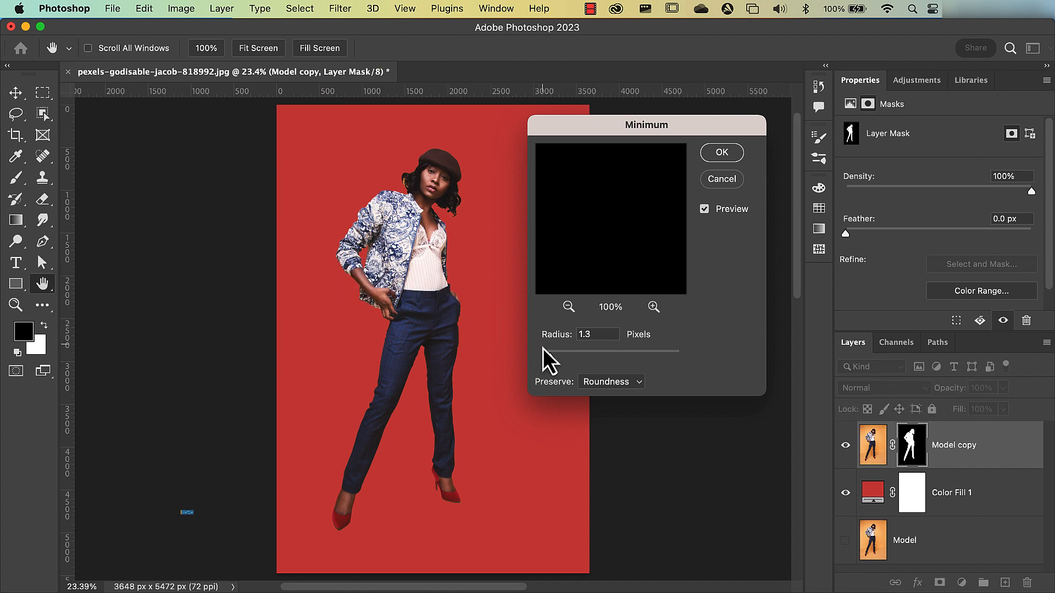
drag(551, 358, 541, 358)
scroll(349, 266, up, 10)
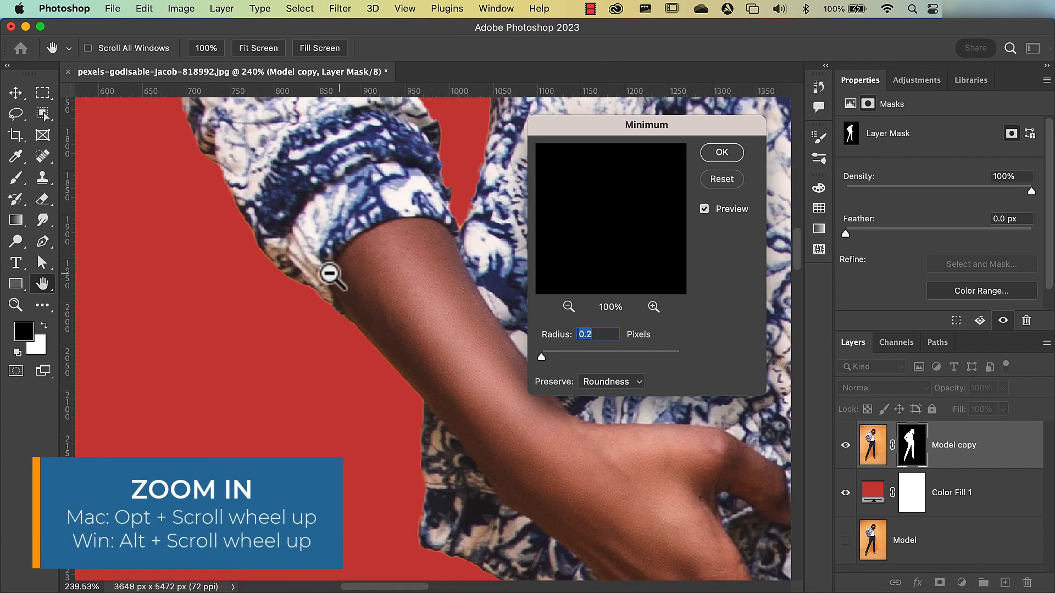
scroll(250, 231, up, 3)
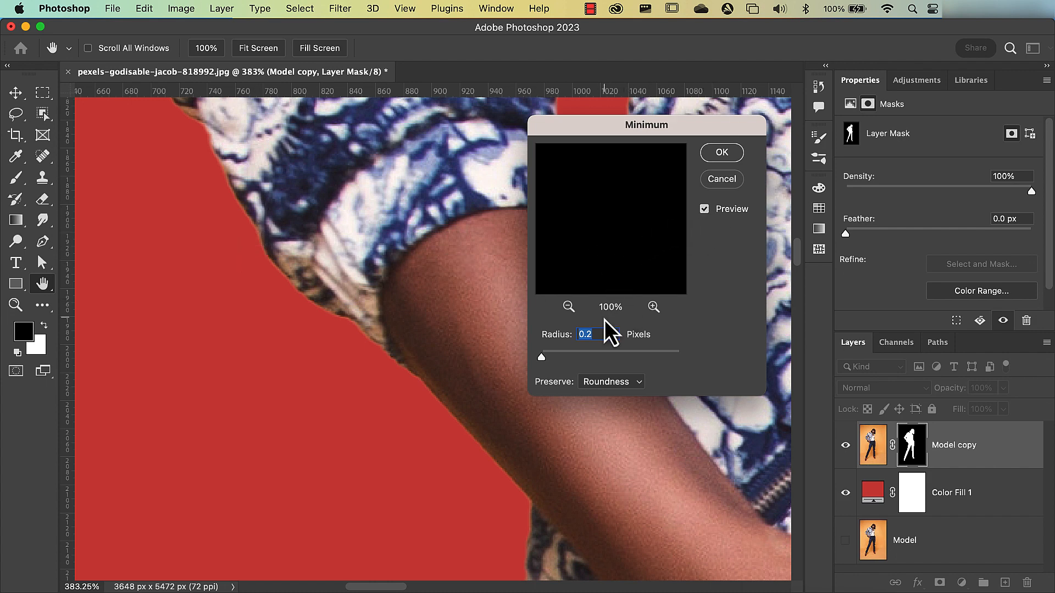
click(568, 307)
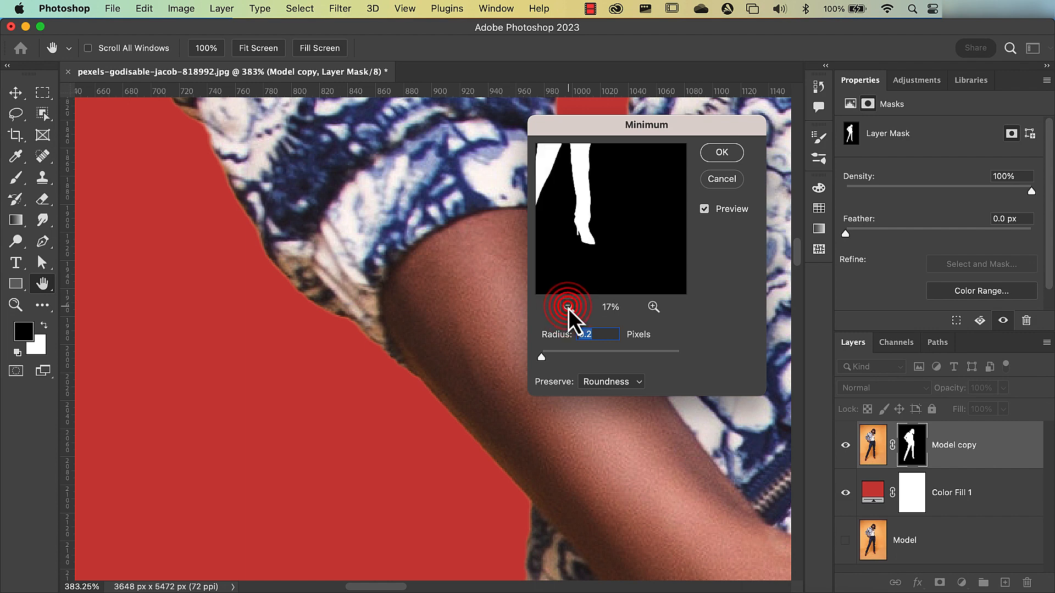
drag(624, 247, 591, 213)
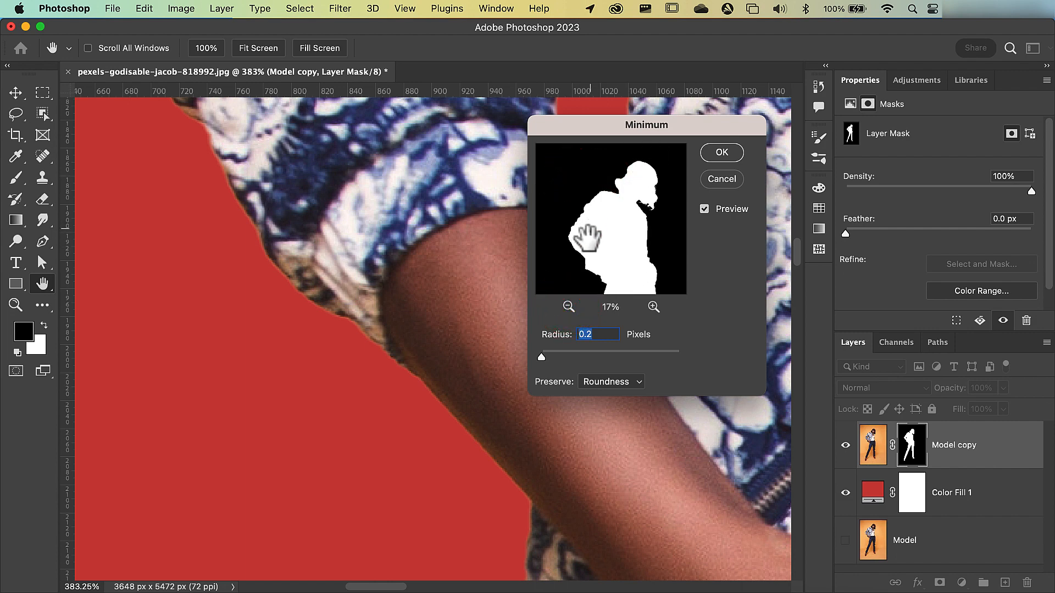
- Try preserving Squareness with whole-pixel radii up to 12 and back to 1 pixel, and restore Roundness
click(601, 384)
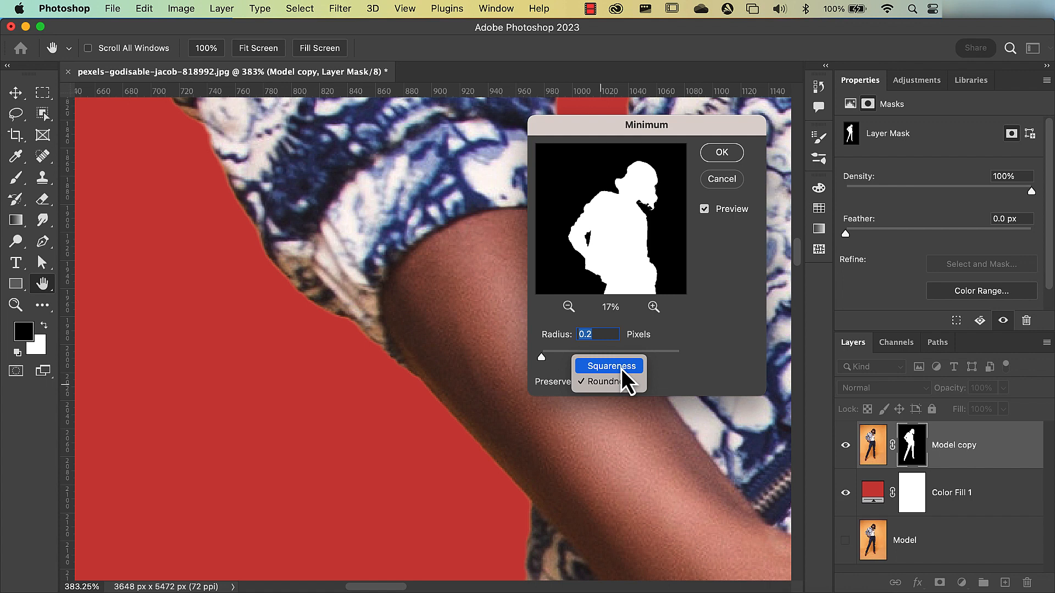
click(620, 366)
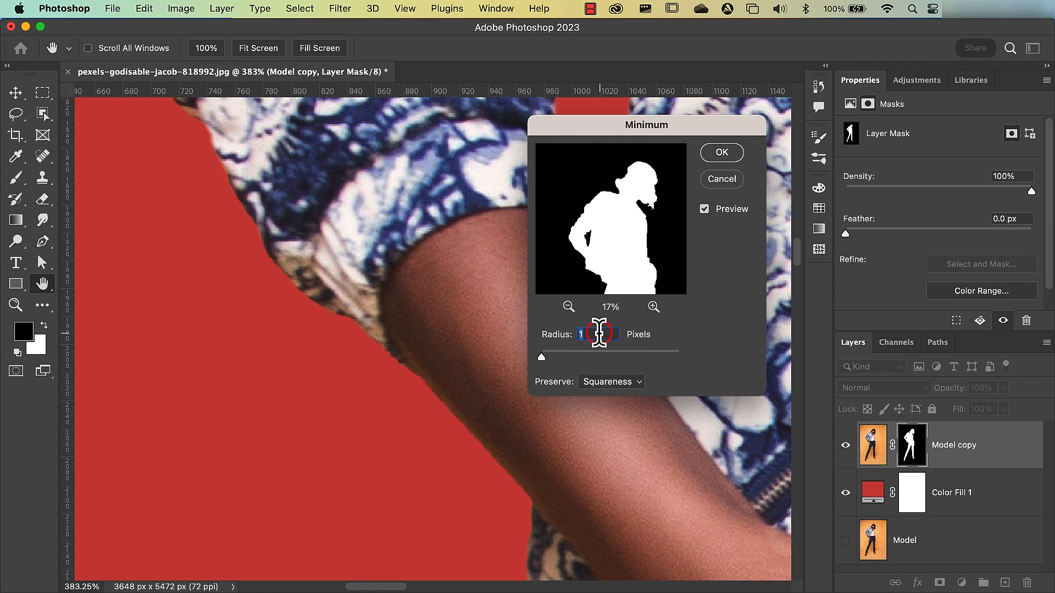
click(599, 333)
key(Up)
key(Up)
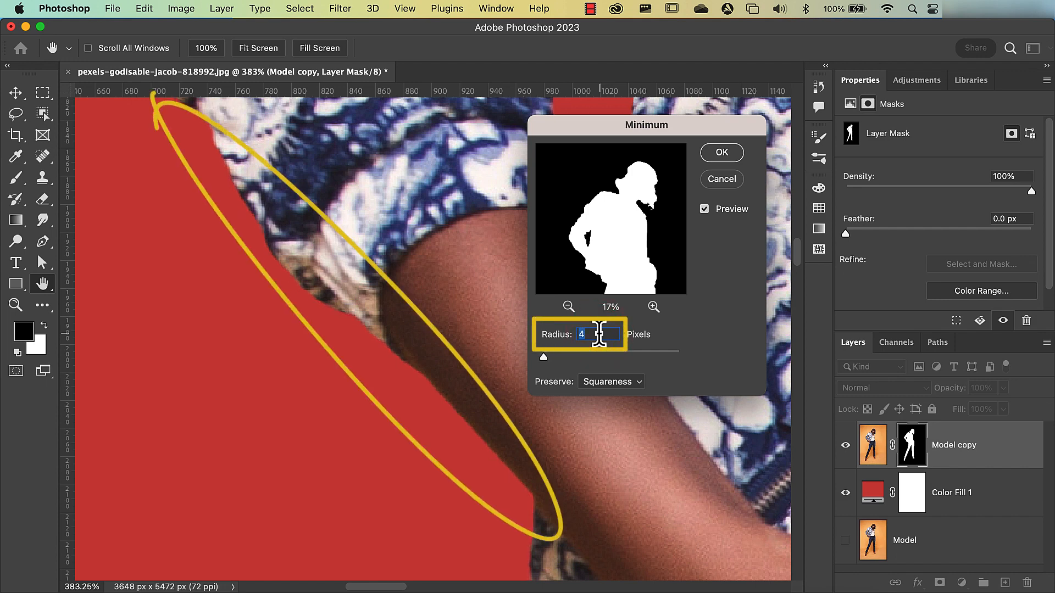
key(Up)
key(Up)
key(Up)
key(Up)
key(Up)
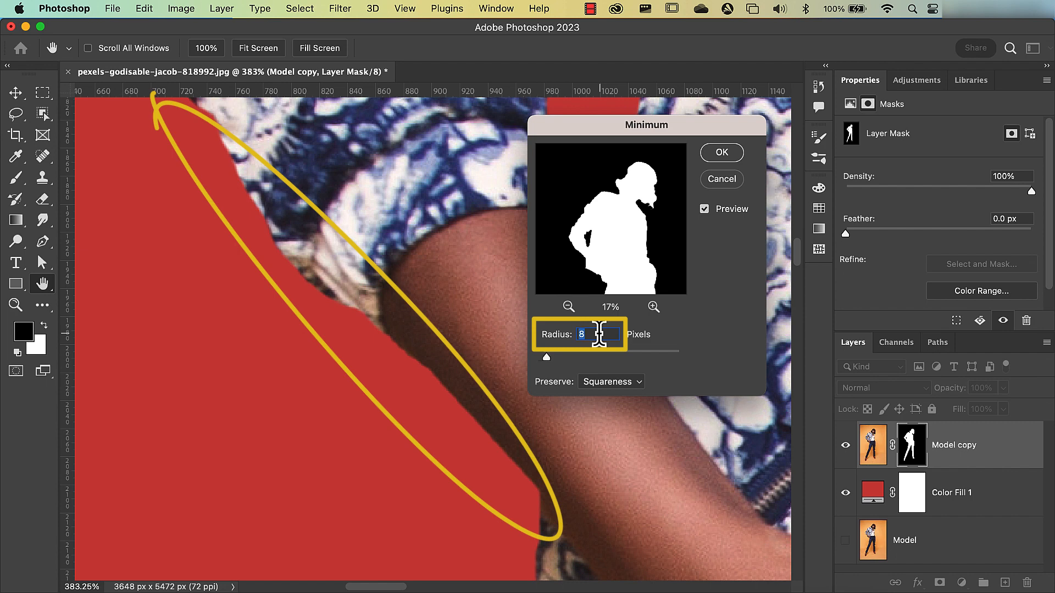
key(Up)
key(Up)
key(Up)
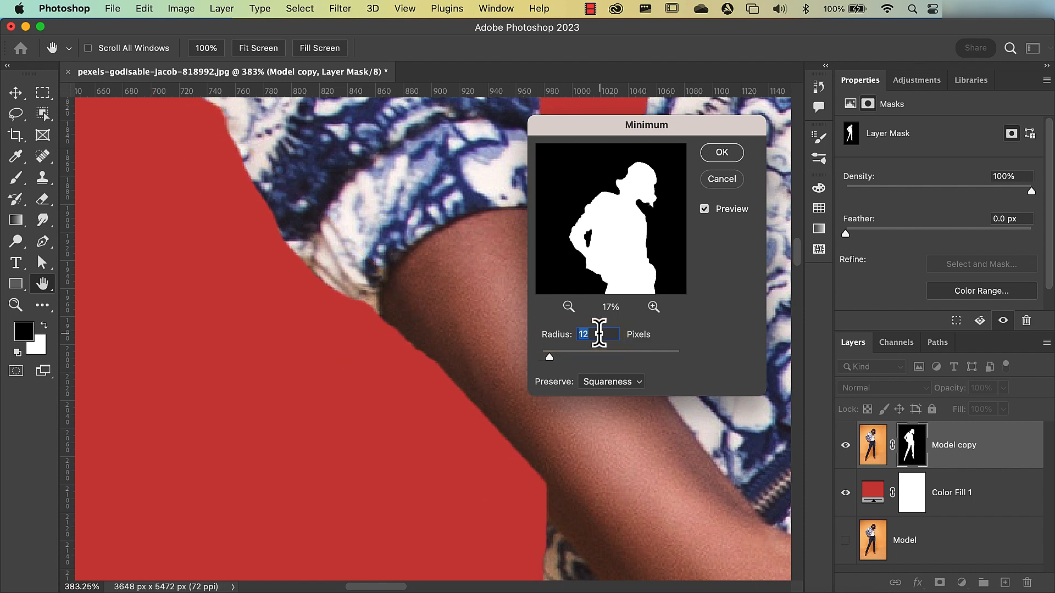
key(Down)
key(Down)
key(Down)
key(Down)
key(Down)
key(Down)
key(Down)
key(Down)
key(Down)
key(Down)
key(Down)
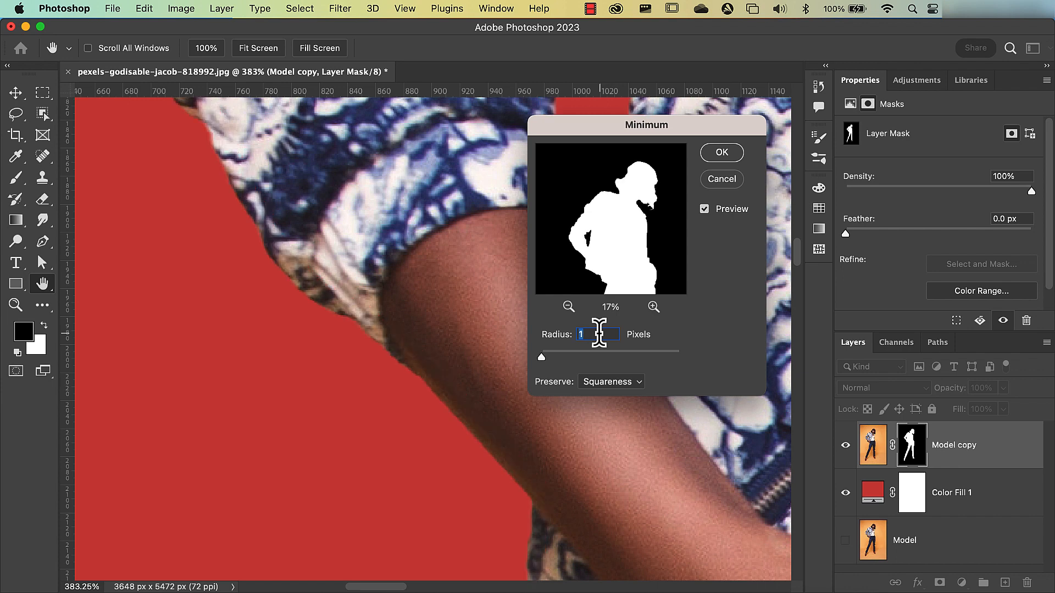
click(612, 382)
click(610, 398)
- Test fractional radius values with Roundness, raising the radius from 1.0 to 2.2 pixels and lowering it to 0.2 pixels
click(587, 332)
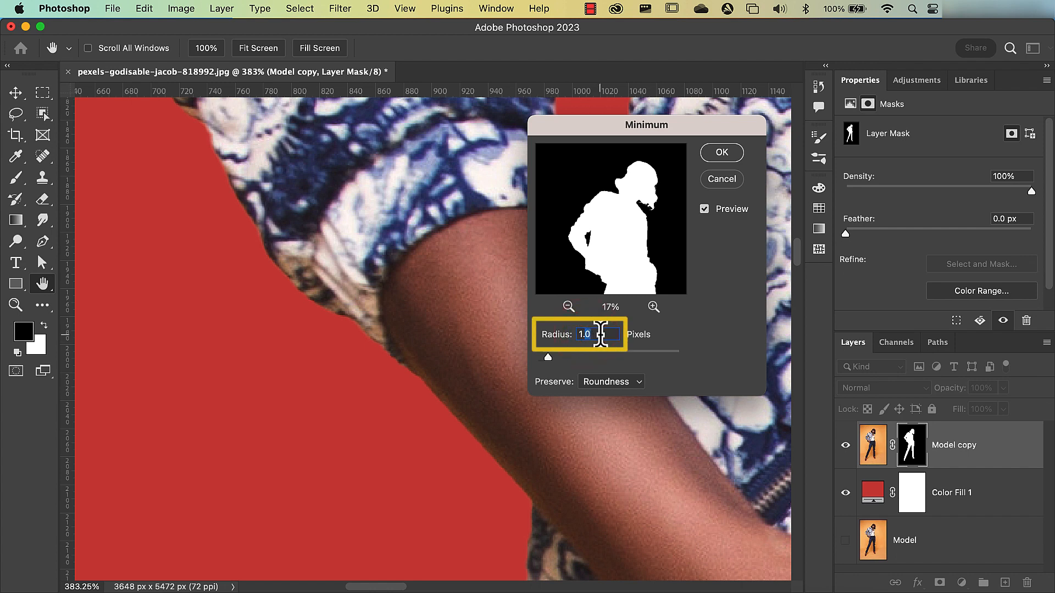
key(Up)
key(Up)
key(Up)
key(Up)
key(Up)
key(Up)
key(Up)
key(Up)
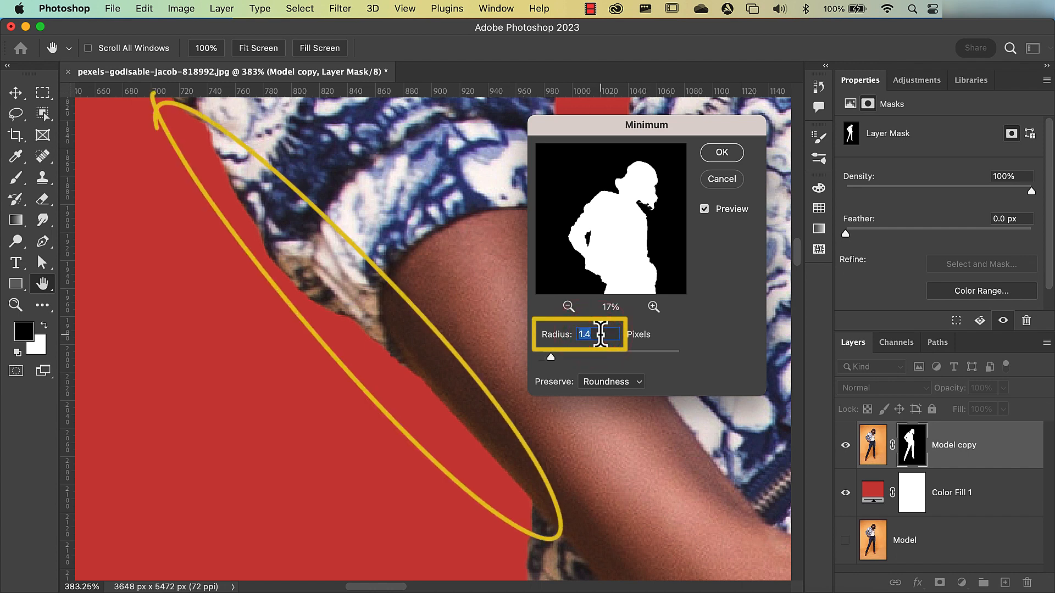
key(Up)
key(Up)
key(Up)
key(Up)
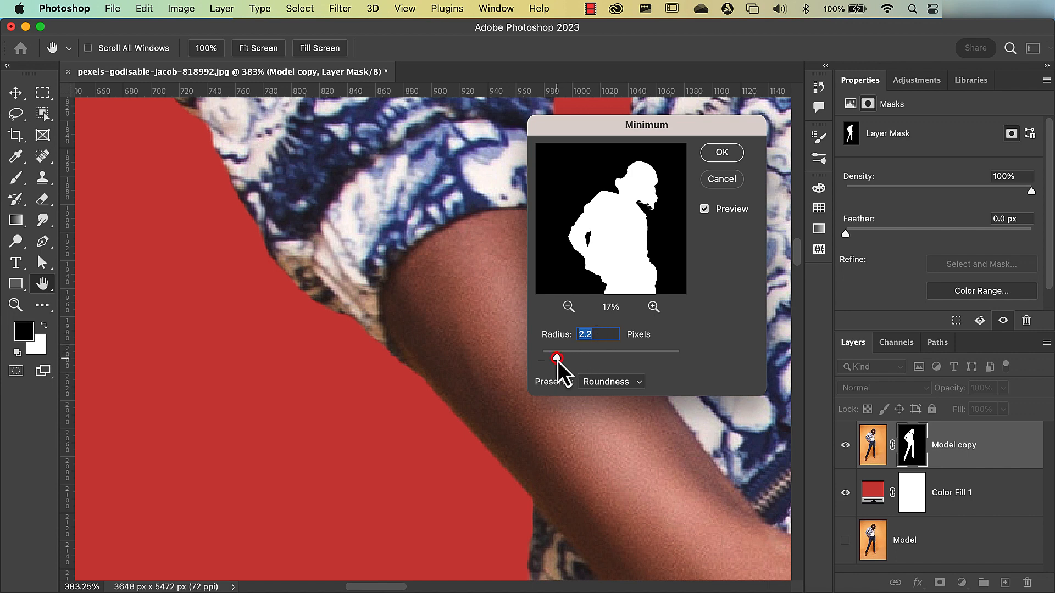
drag(553, 359, 534, 363)
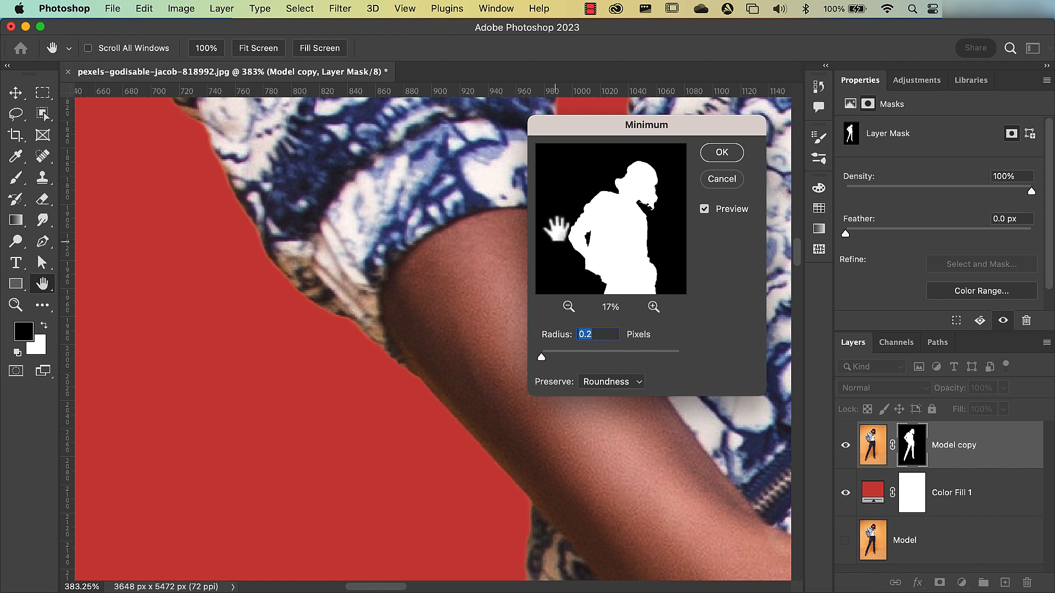
- Compare smaller and larger radii on the sleeve edge and apply the Minimum filter with a 1.3-pixel radius and Roundness preserved
drag(568, 136, 469, 108)
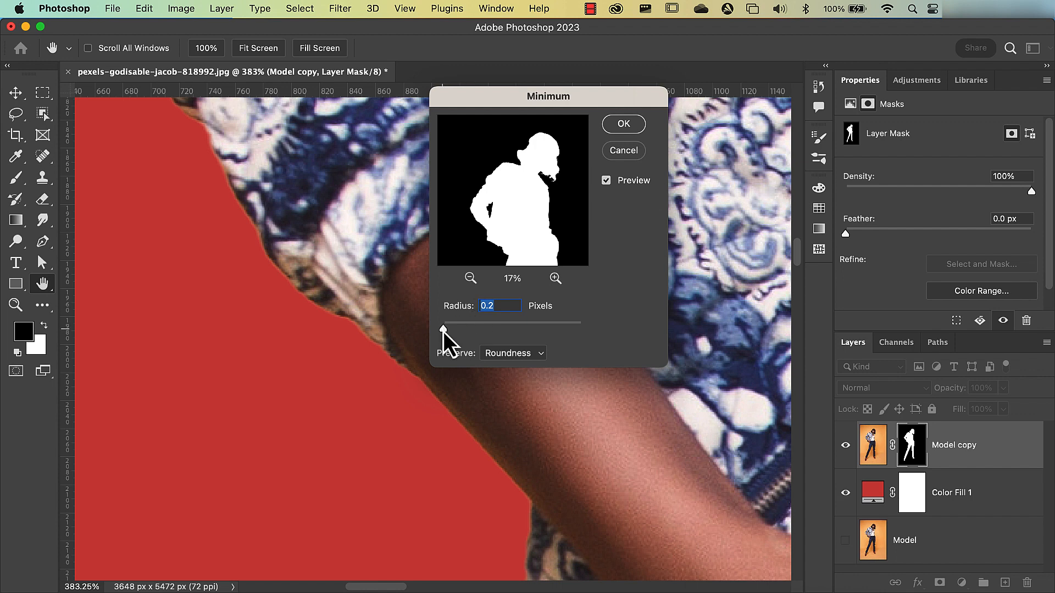
drag(443, 331, 452, 333)
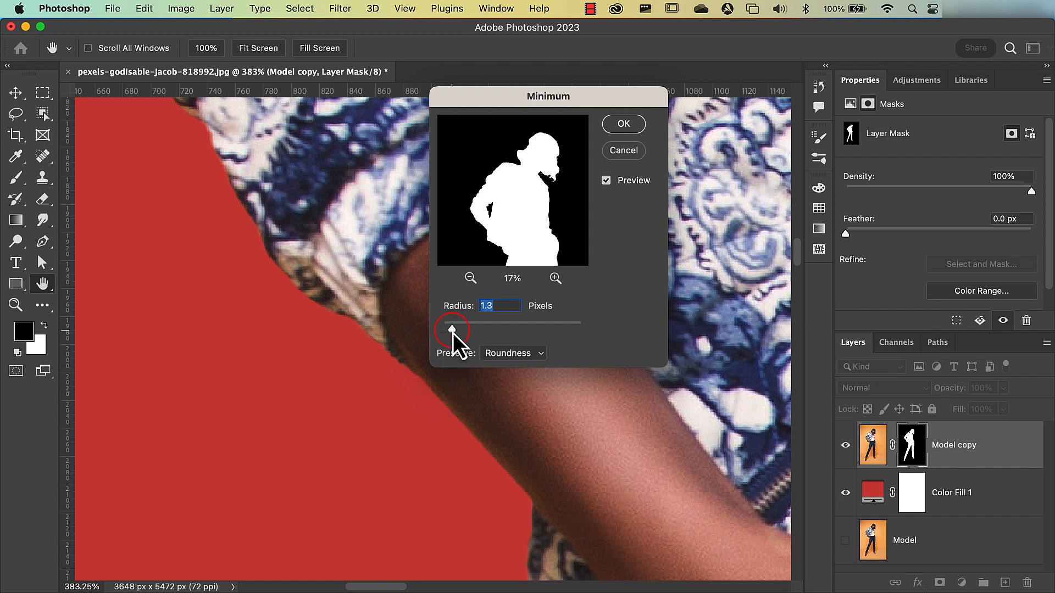
drag(453, 332, 496, 337)
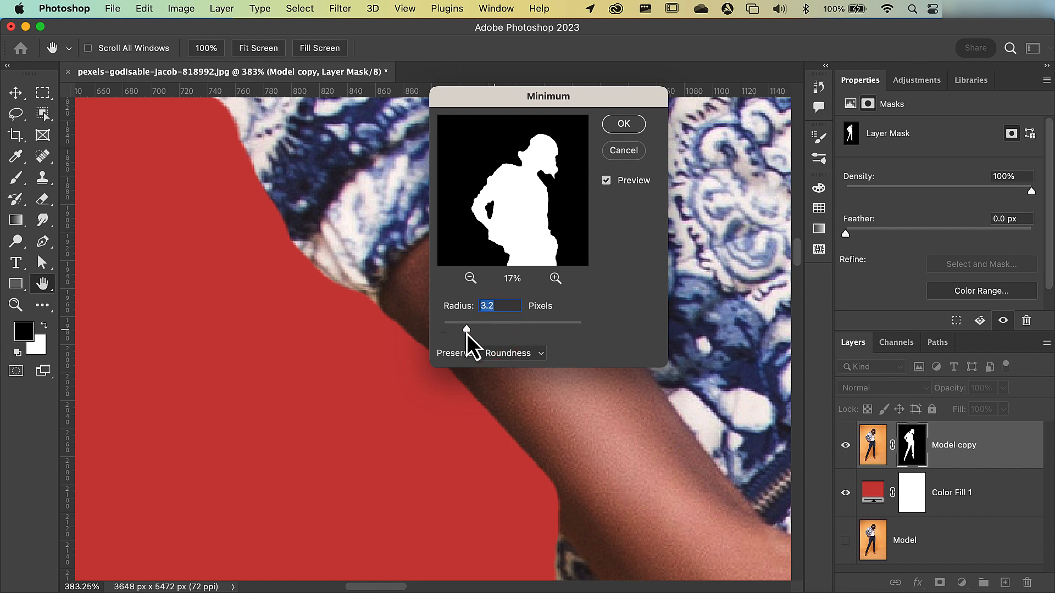
drag(456, 335, 453, 333)
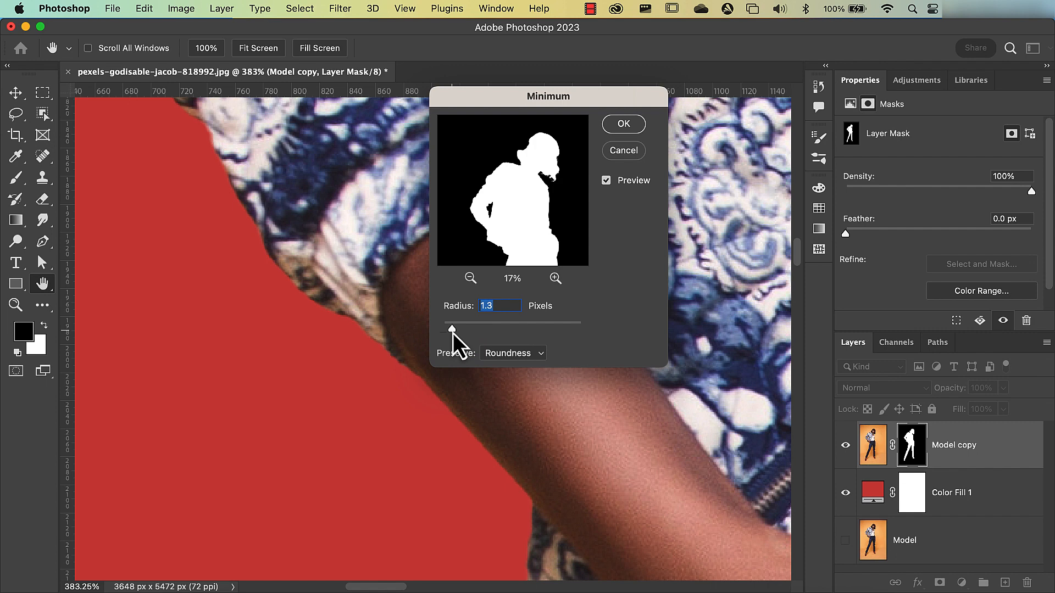
drag(452, 332, 452, 333)
click(623, 126)
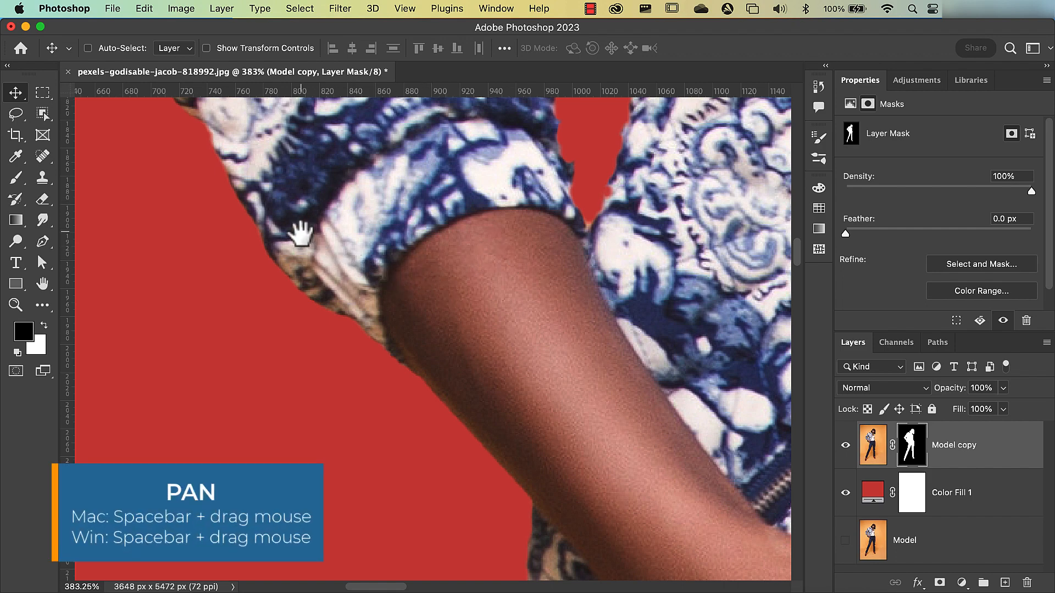
- Inspect the contracted mask edge along the sleeve, jacket shoulder and beret for leftover orange fringe
drag(300, 232, 430, 395)
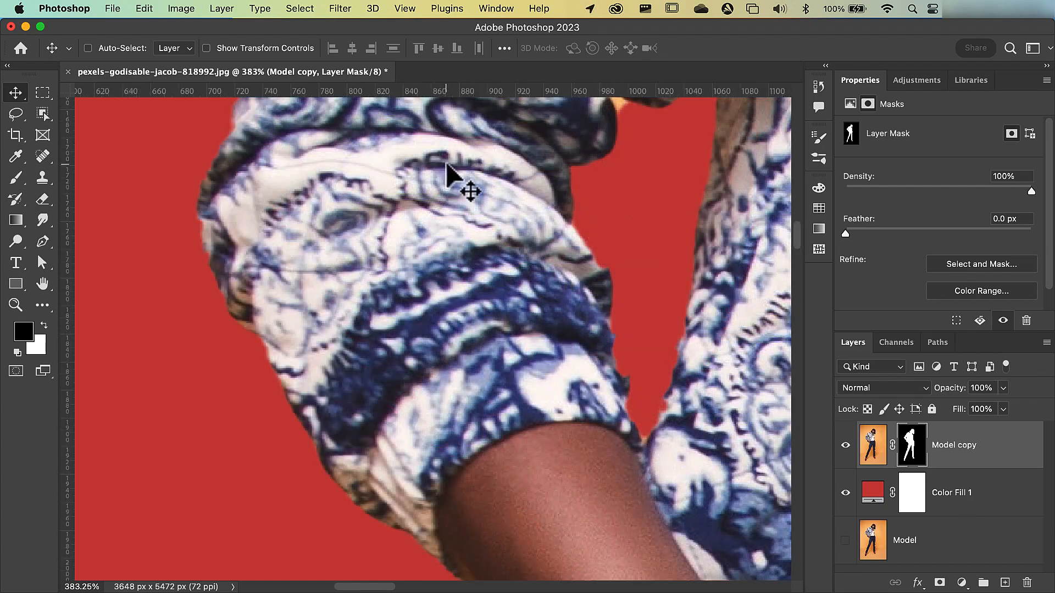
drag(448, 154, 332, 506)
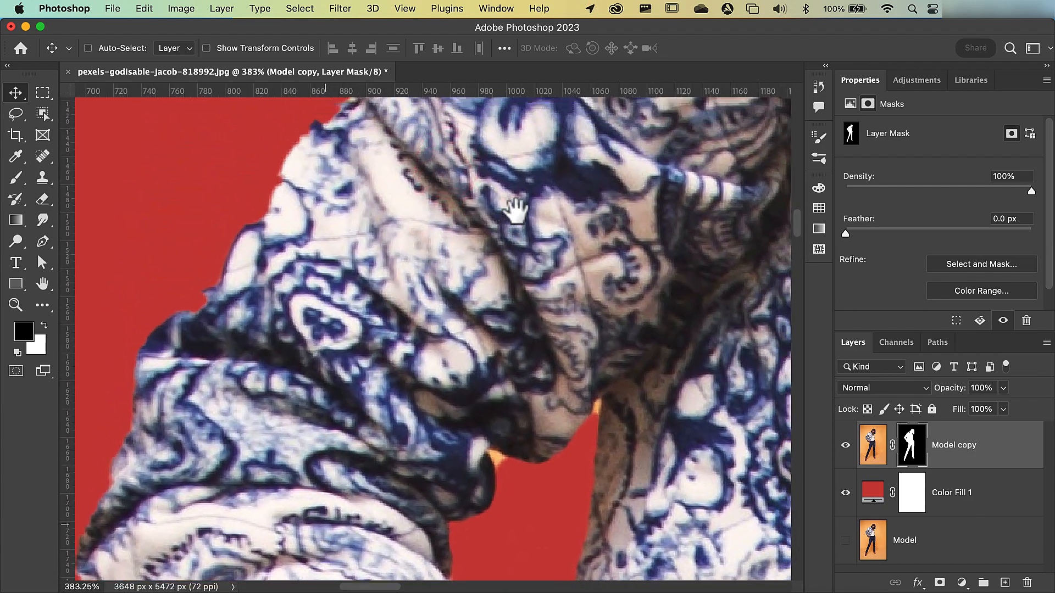
drag(517, 209, 308, 425)
drag(522, 247, 264, 560)
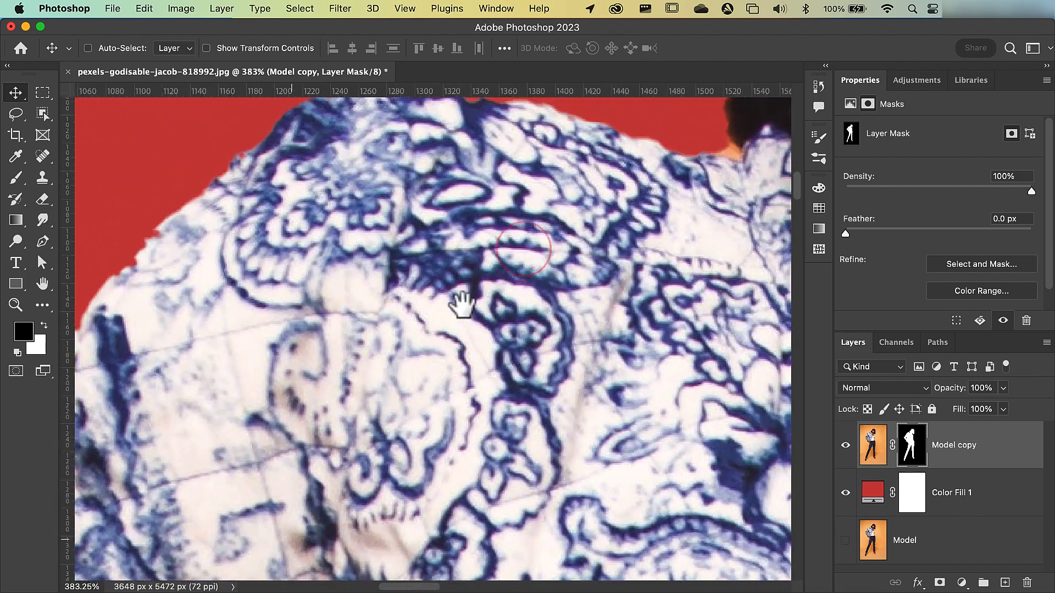
mouse_move(541, 250)
mouse_down()
mouse_move(360, 376)
mouse_move(357, 448)
mouse_up()
drag(513, 236, 318, 449)
drag(458, 218, 332, 379)
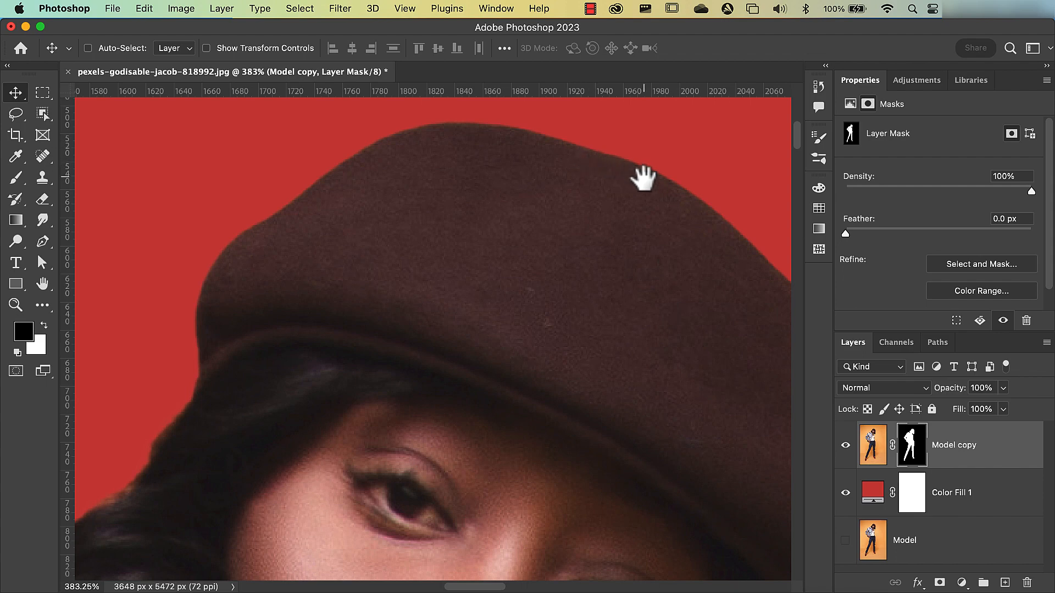
- Examine the mask edge down the other side of the beret, the curls, the jacket and the waist, ending on the whole image
drag(681, 304, 616, 266)
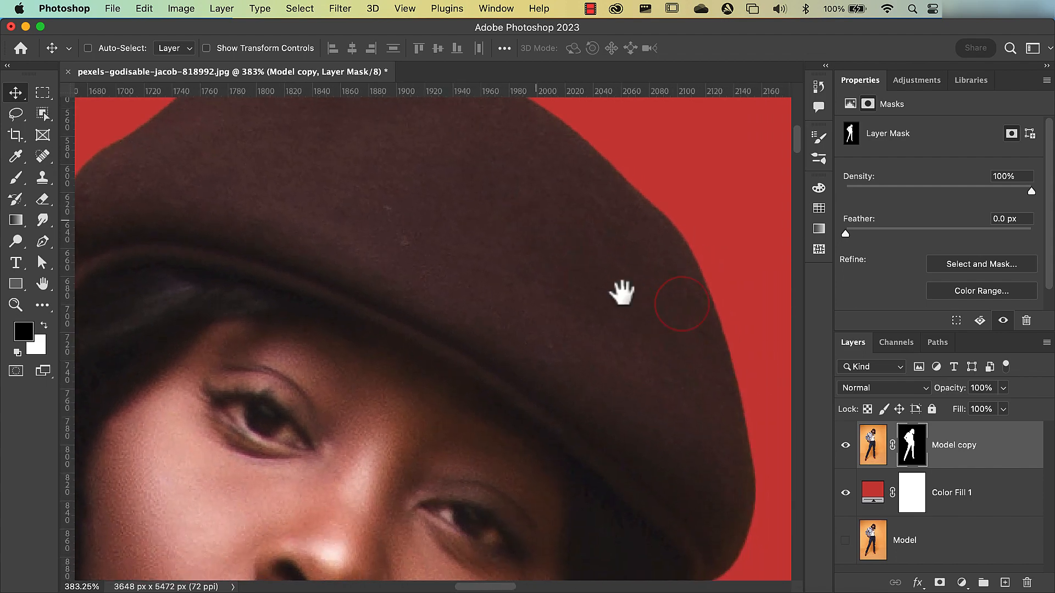
drag(670, 412, 638, 320)
drag(629, 485, 629, 369)
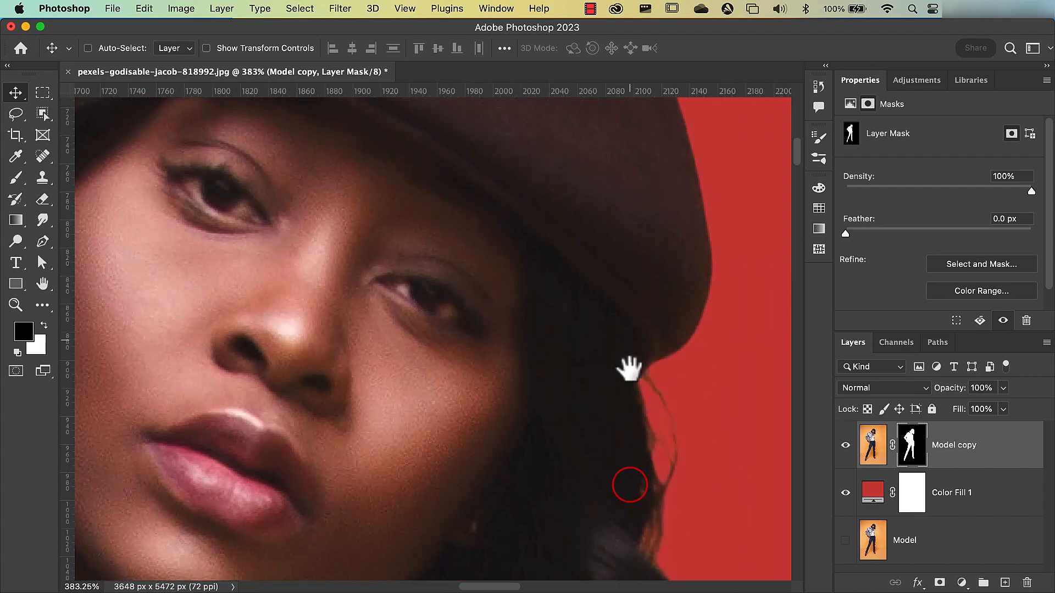
drag(610, 445, 602, 306)
drag(529, 478, 552, 328)
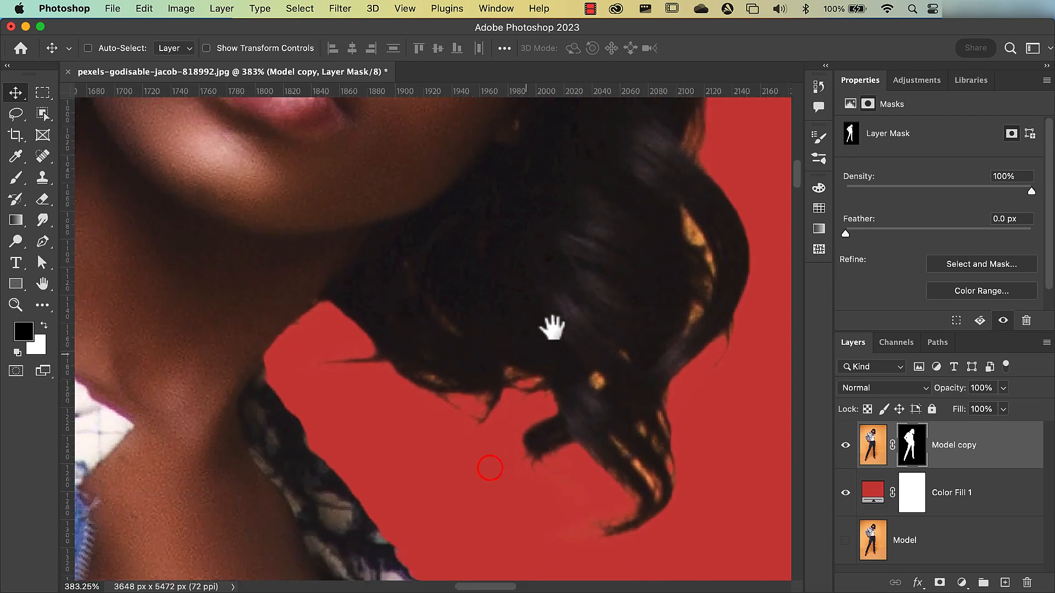
drag(484, 544, 400, 370)
drag(433, 527, 247, 105)
drag(387, 544, 474, 258)
drag(435, 415, 439, 295)
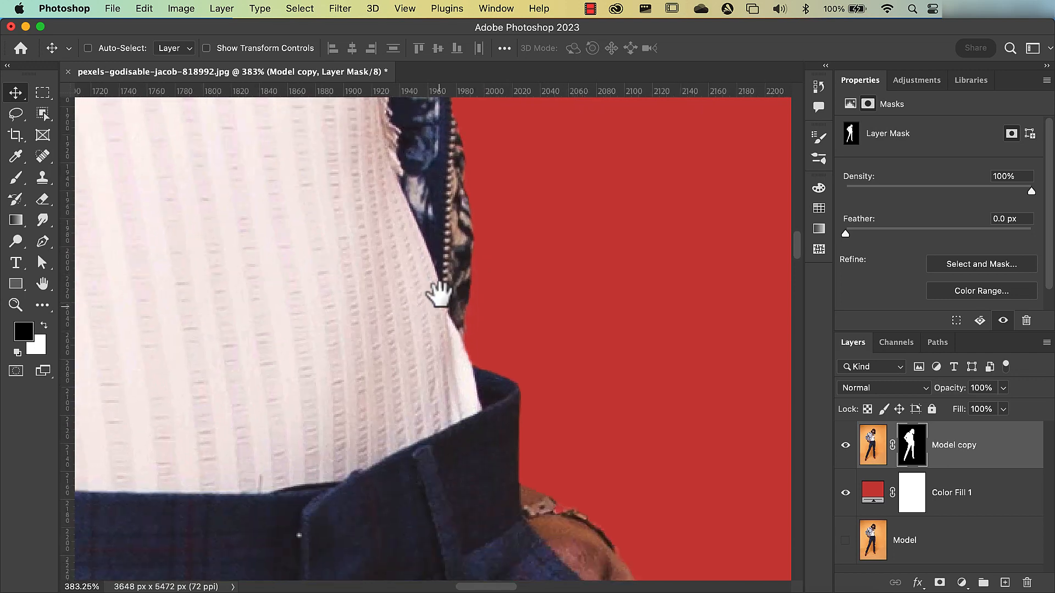
drag(498, 565, 515, 432)
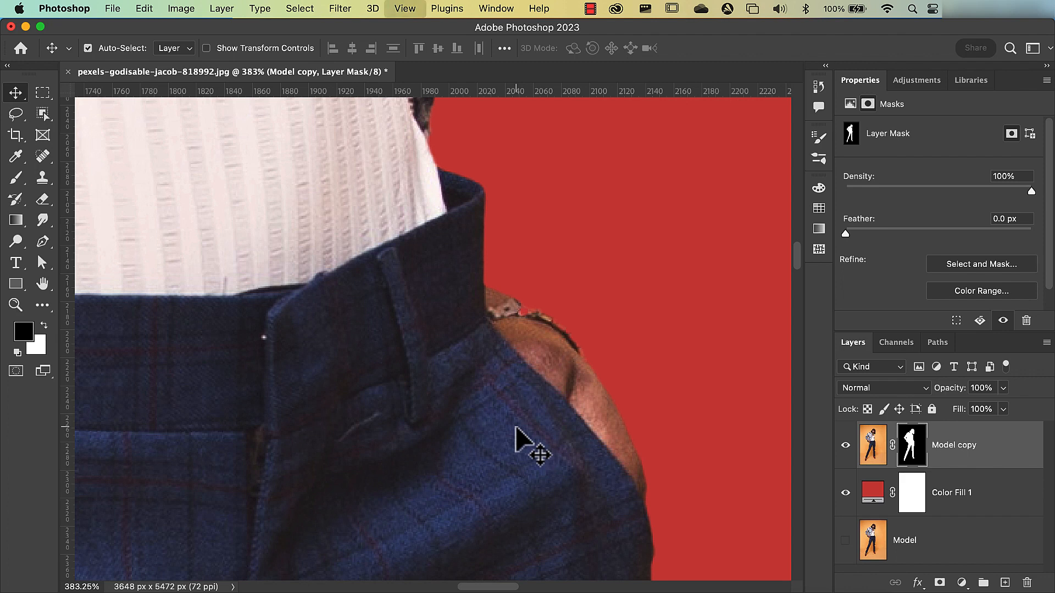
key(super+0)
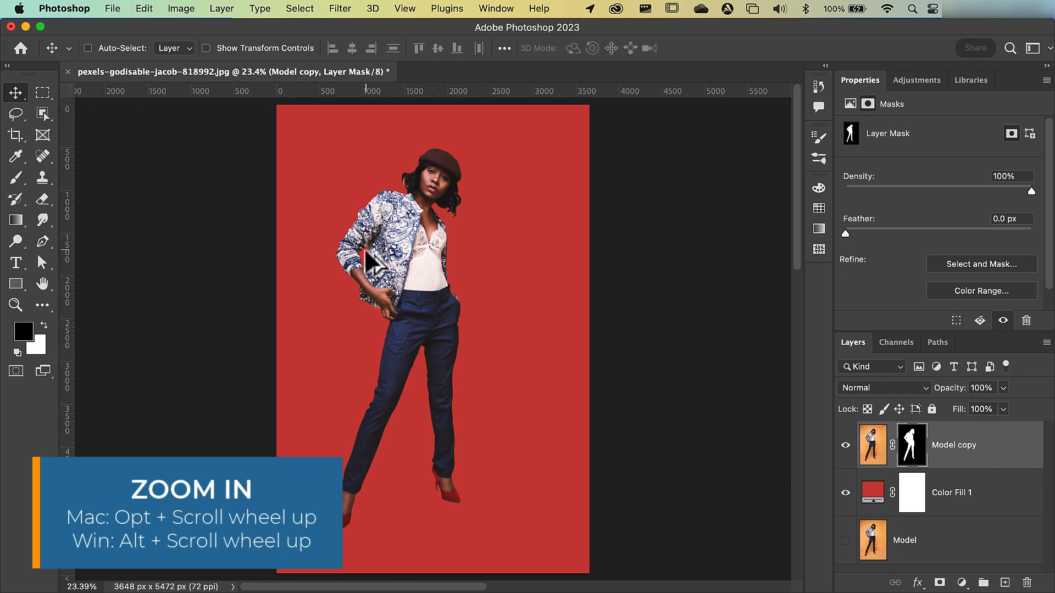
- Paint black on the Model copy layer mask with a small hard 6-pixel brush over the orange spot beside the sleeve fold in the arm gap
scroll(365, 248, up, 8)
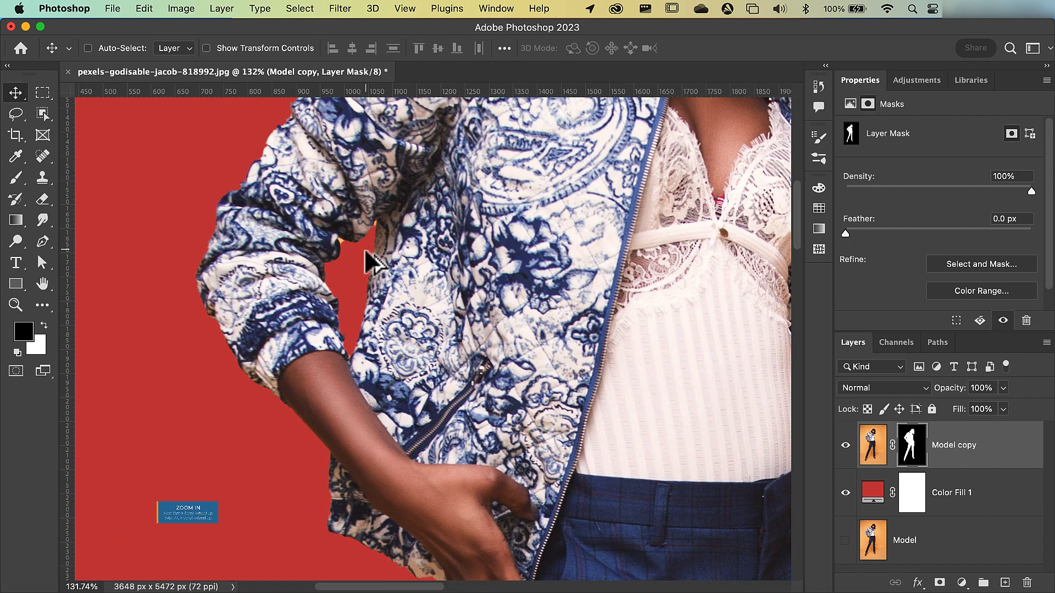
scroll(364, 248, up, 4)
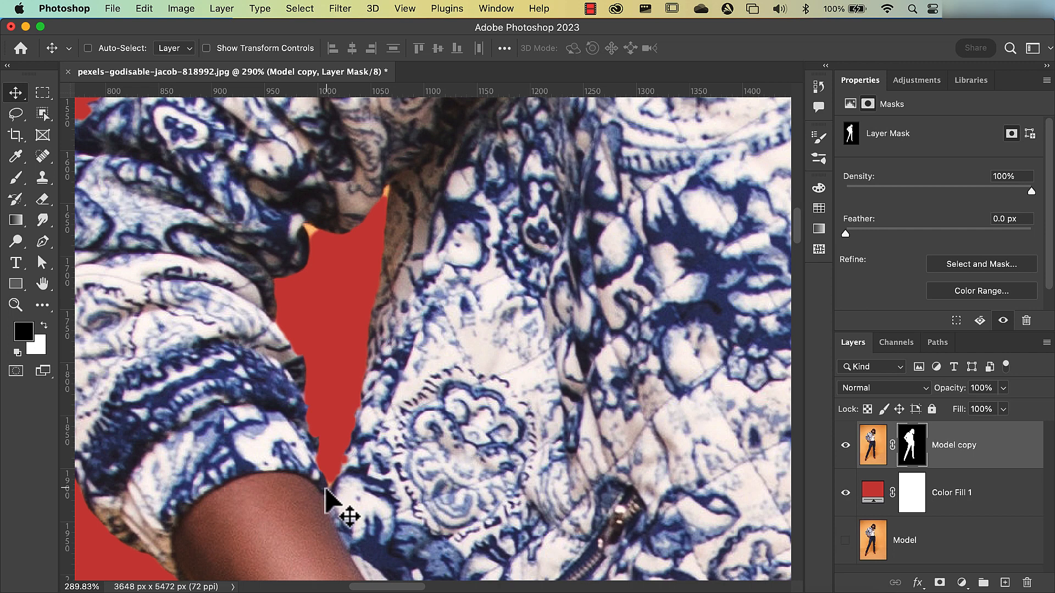
click(910, 446)
click(15, 180)
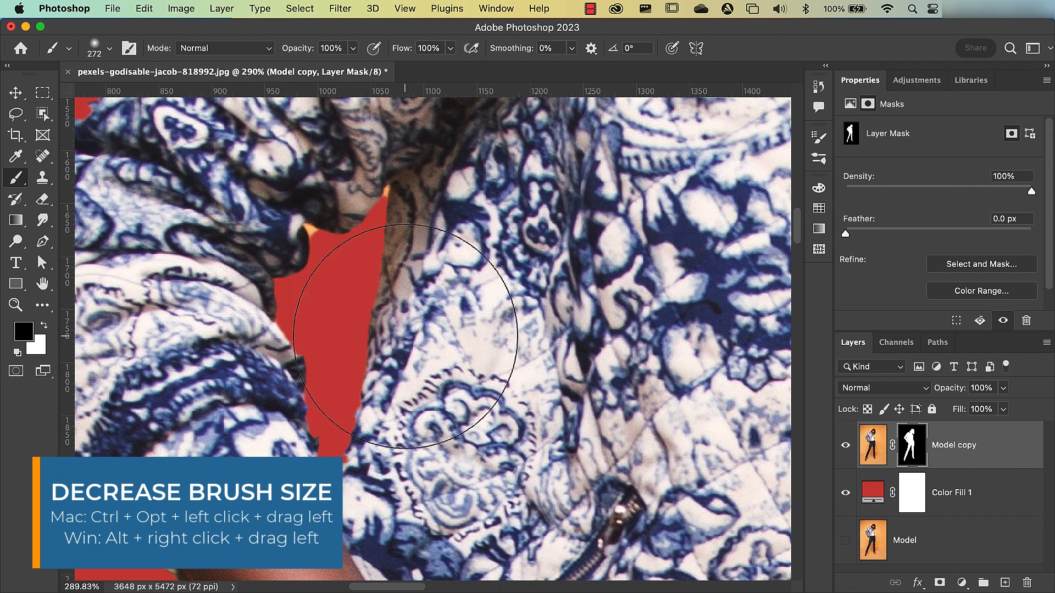
drag(405, 337, 271, 329)
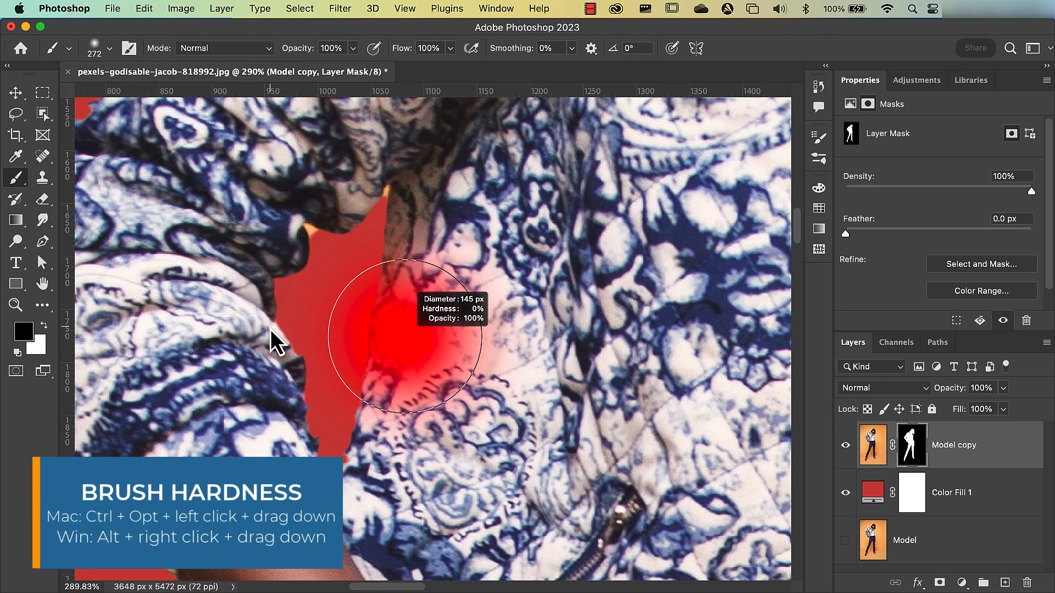
mouse_move(271, 331)
mouse_down()
mouse_move(282, 541)
mouse_move(297, 592)
mouse_up()
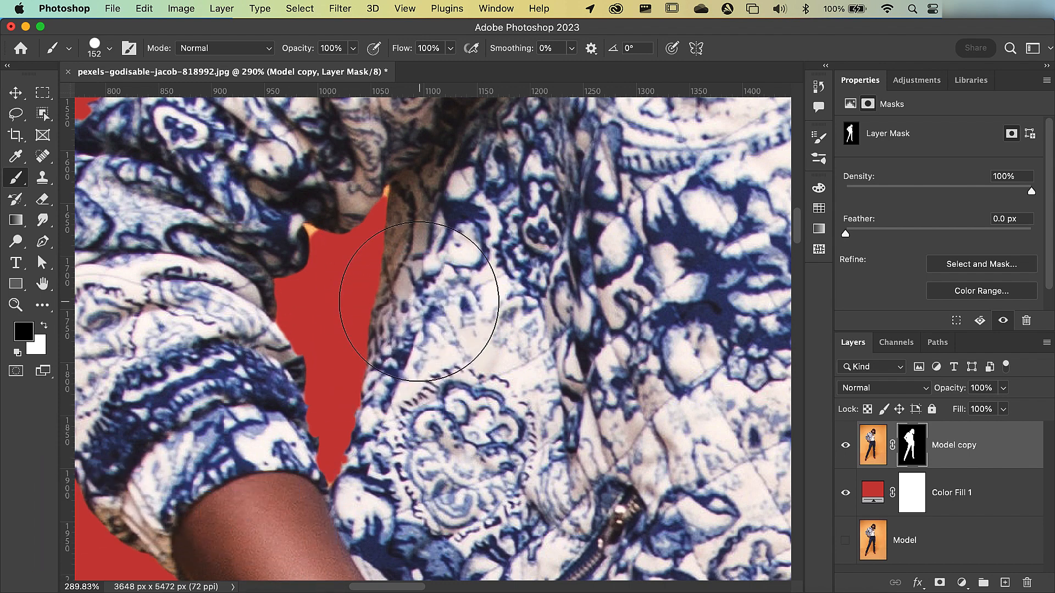
drag(419, 301, 265, 310)
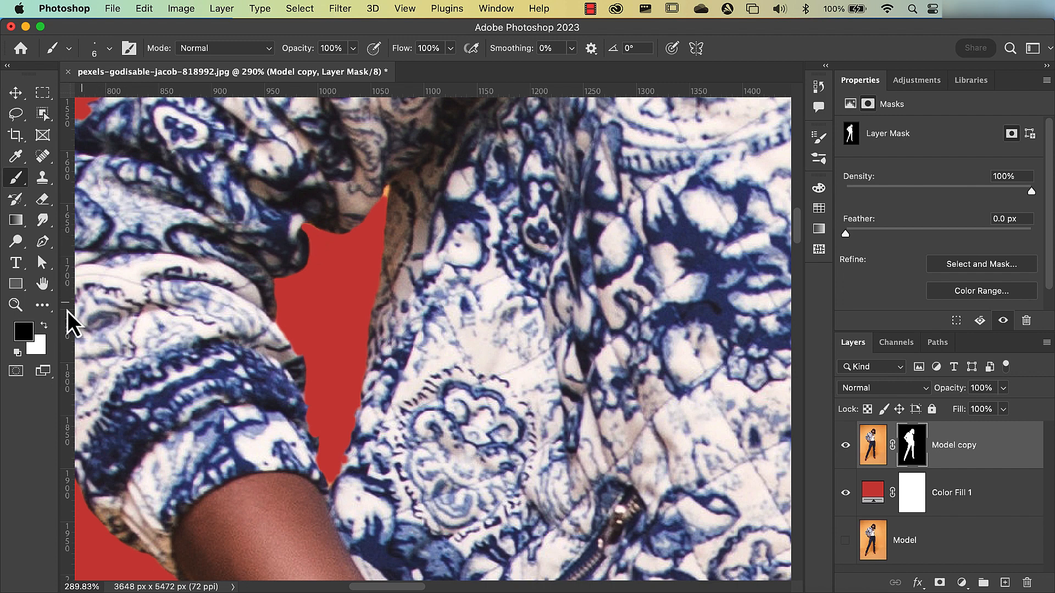
- Keep black (#000000) as the foreground color, restoring the default colors and swapping foreground and background there and back
click(25, 335)
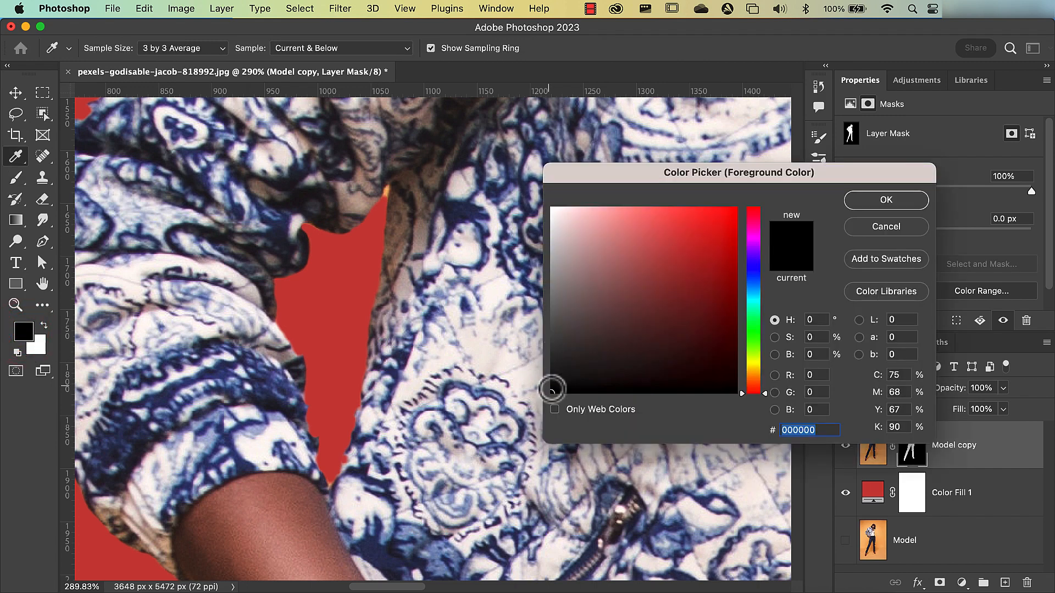
click(881, 199)
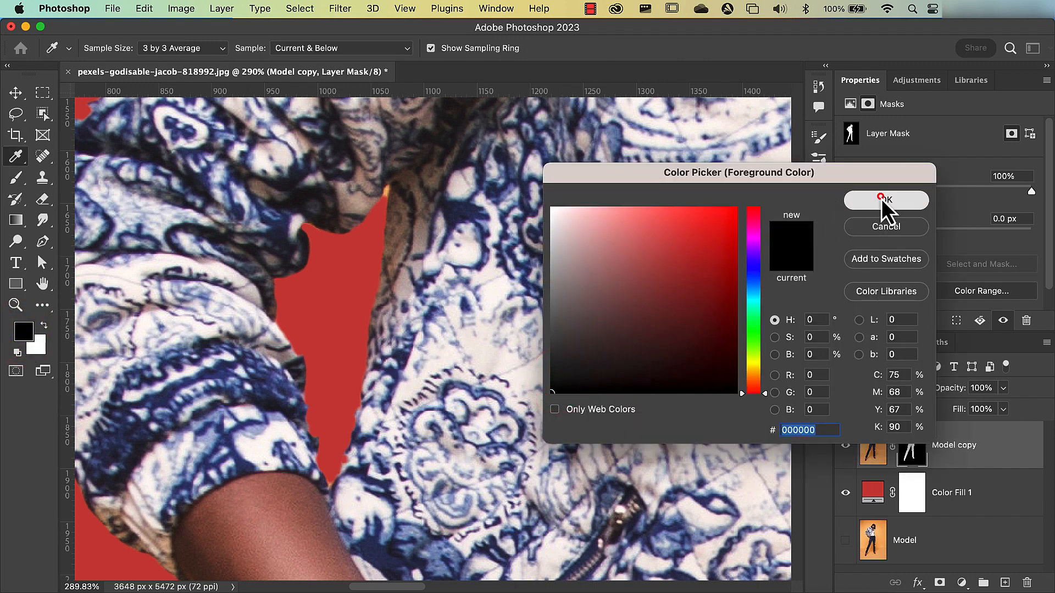
key(d)
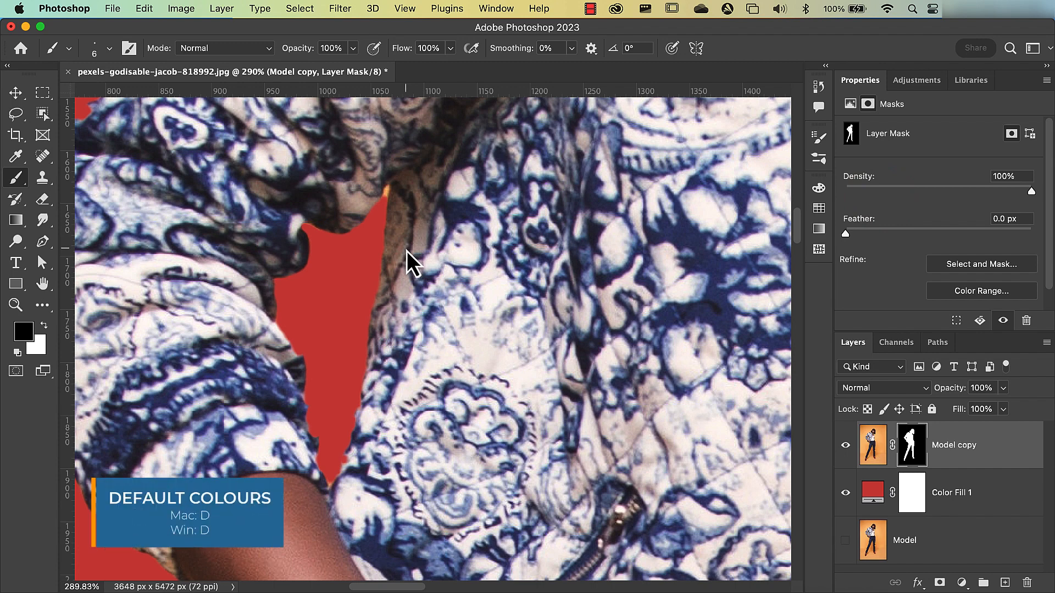
key(x)
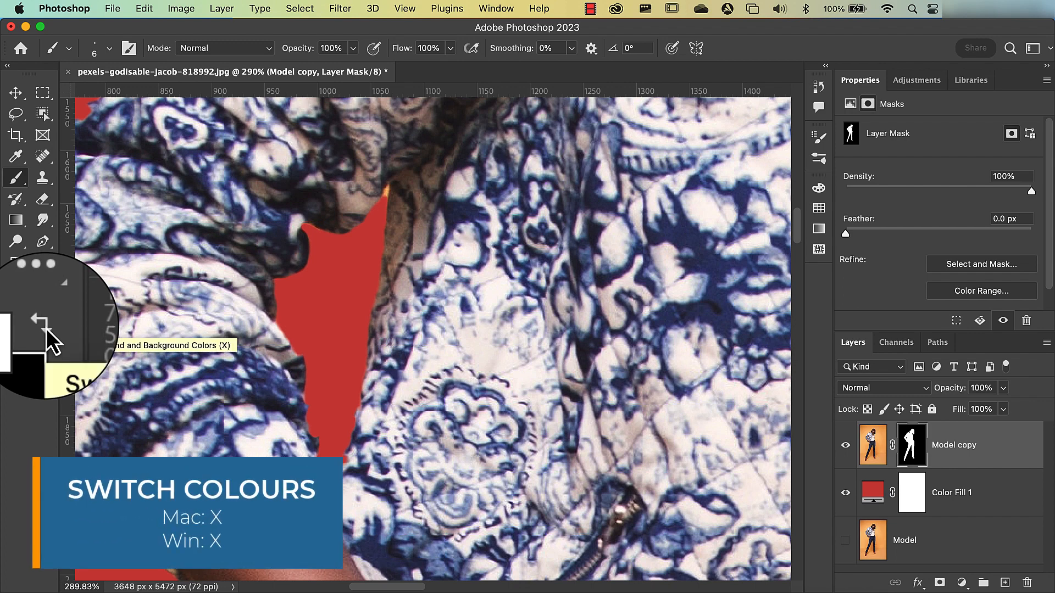
key(x)
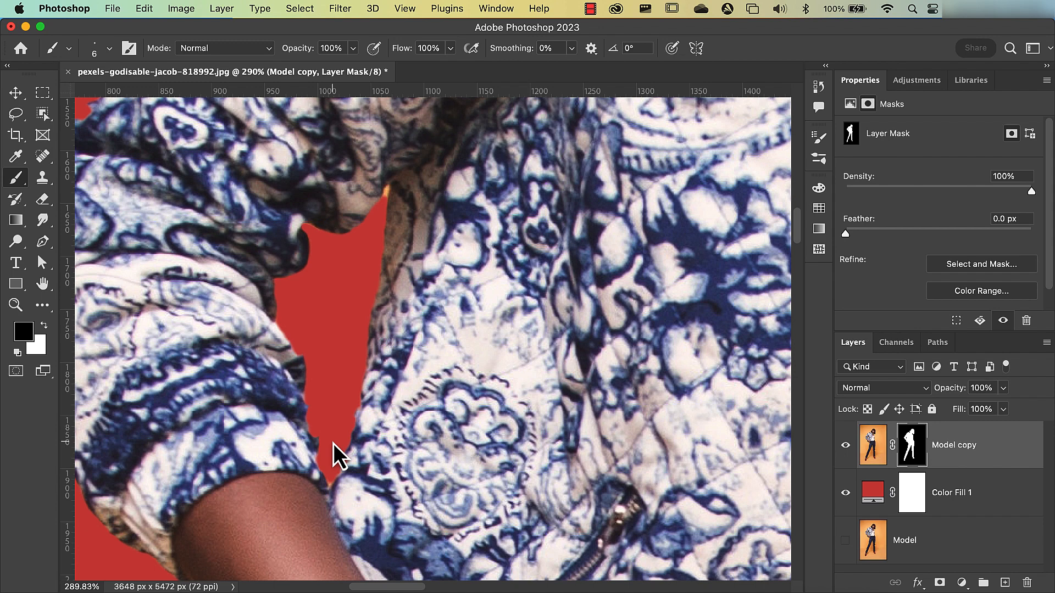
- Switch to the Smudge tool, passing over the Blur tool, and give it a harder 13-pixel brush
click(46, 223)
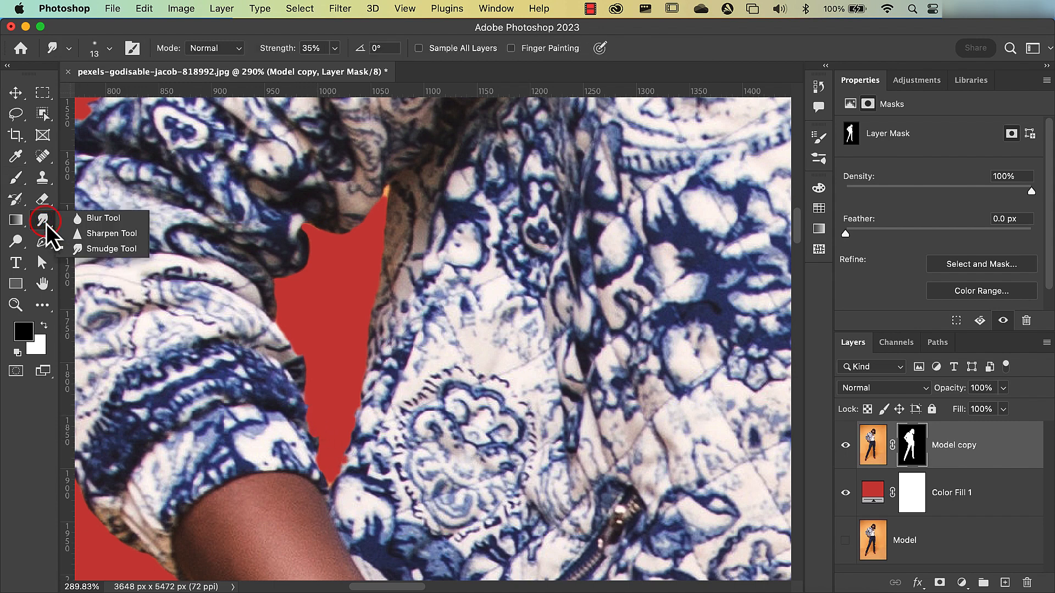
click(78, 224)
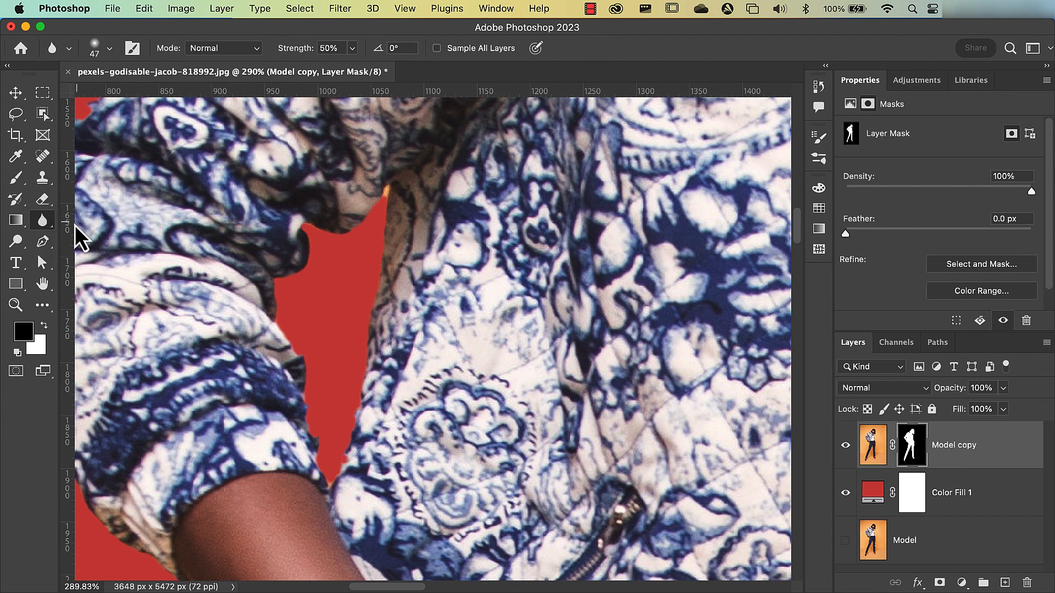
click(46, 223)
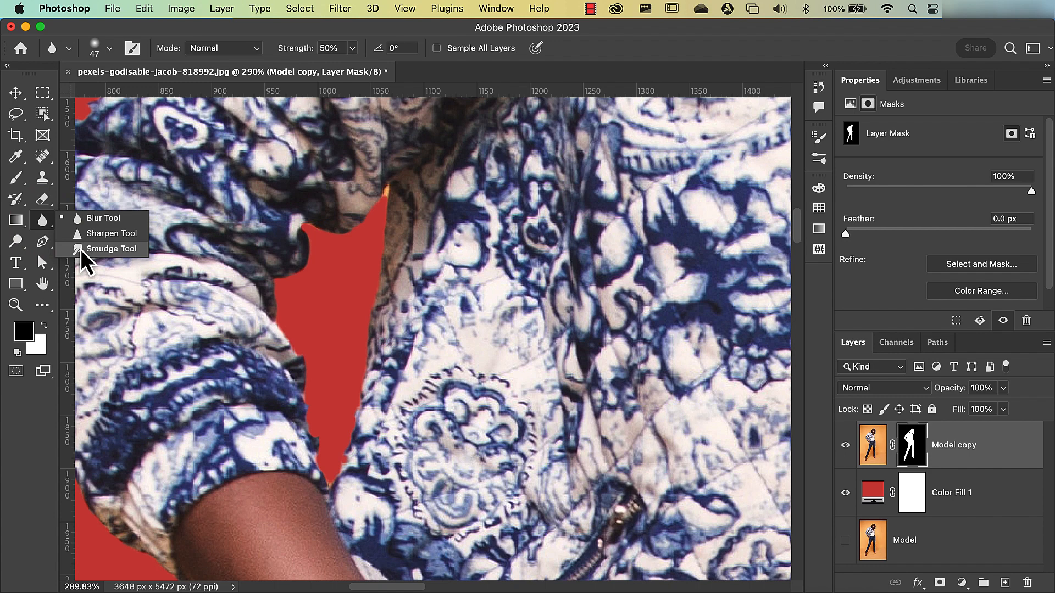
click(80, 249)
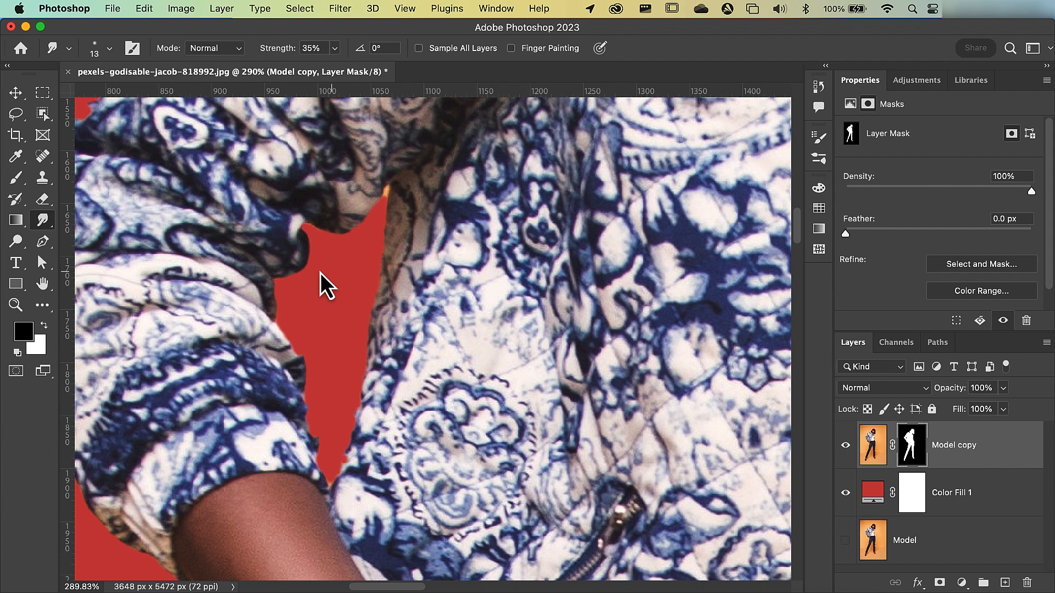
mouse_move(332, 273)
mouse_down()
mouse_move(322, 275)
mouse_move(350, 278)
mouse_up()
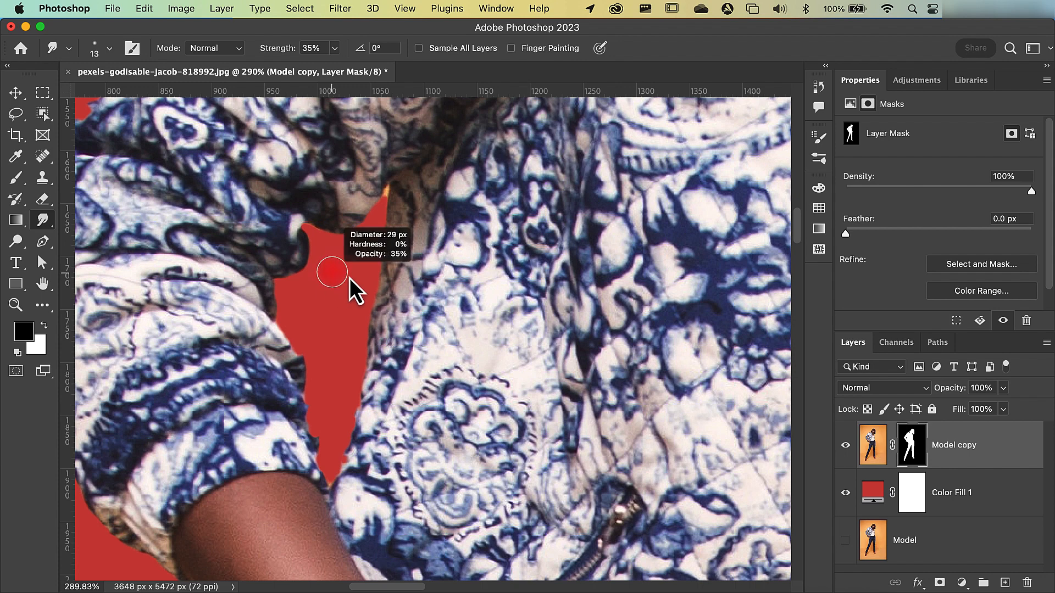
mouse_move(350, 278)
mouse_down()
mouse_move(344, 391)
mouse_move(362, 577)
mouse_up()
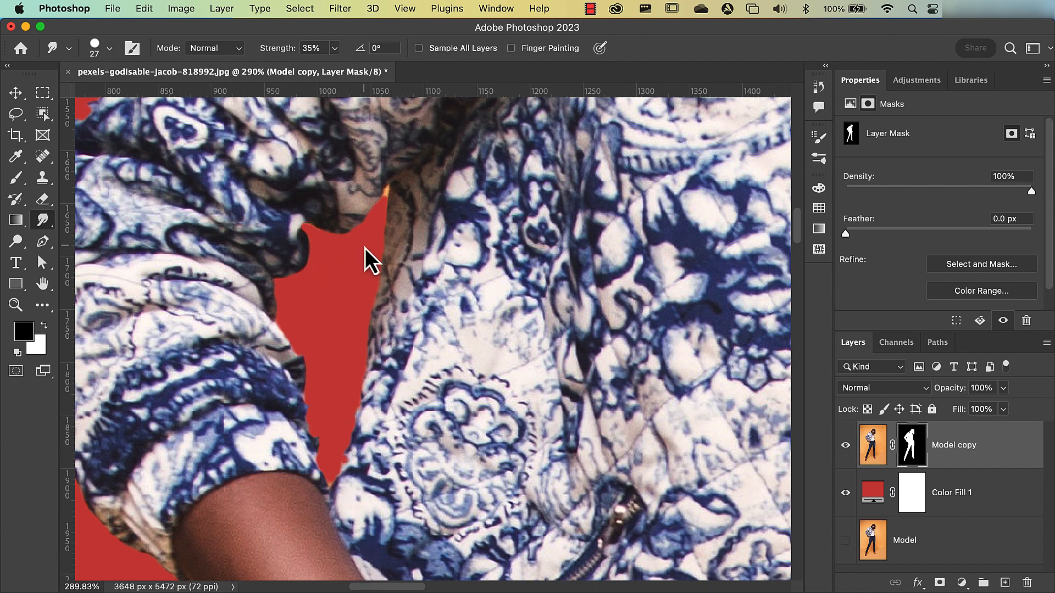
drag(365, 248, 346, 254)
- Smudge the mask's black into the upper and lower tips of the arm gap, checking the mask on its own between strokes
mouse_move(382, 205)
mouse_down()
mouse_move(388, 184)
mouse_move(386, 192)
mouse_up()
alt+click(907, 452)
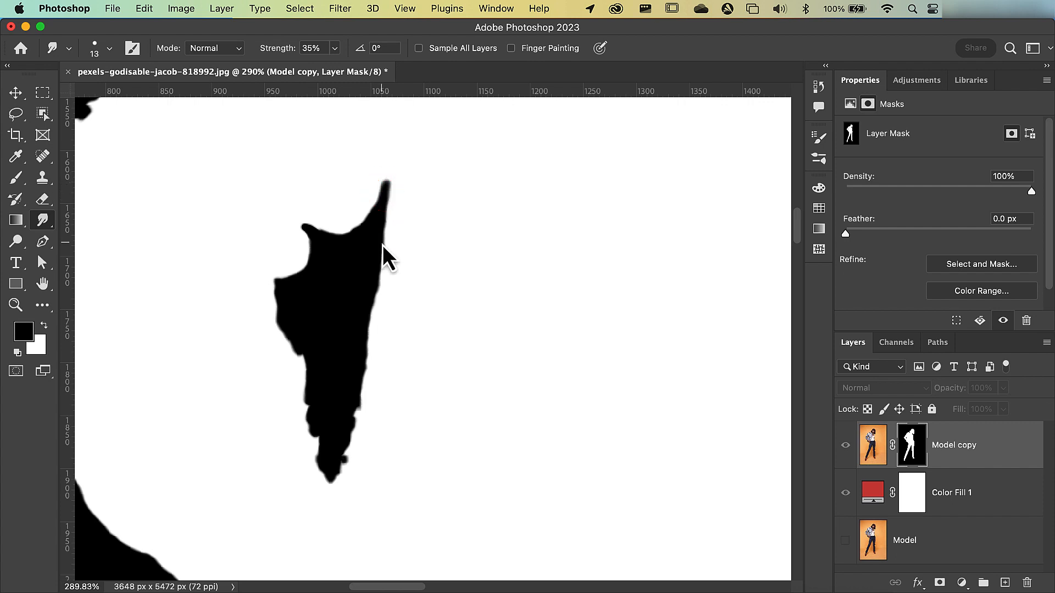
alt+click(907, 448)
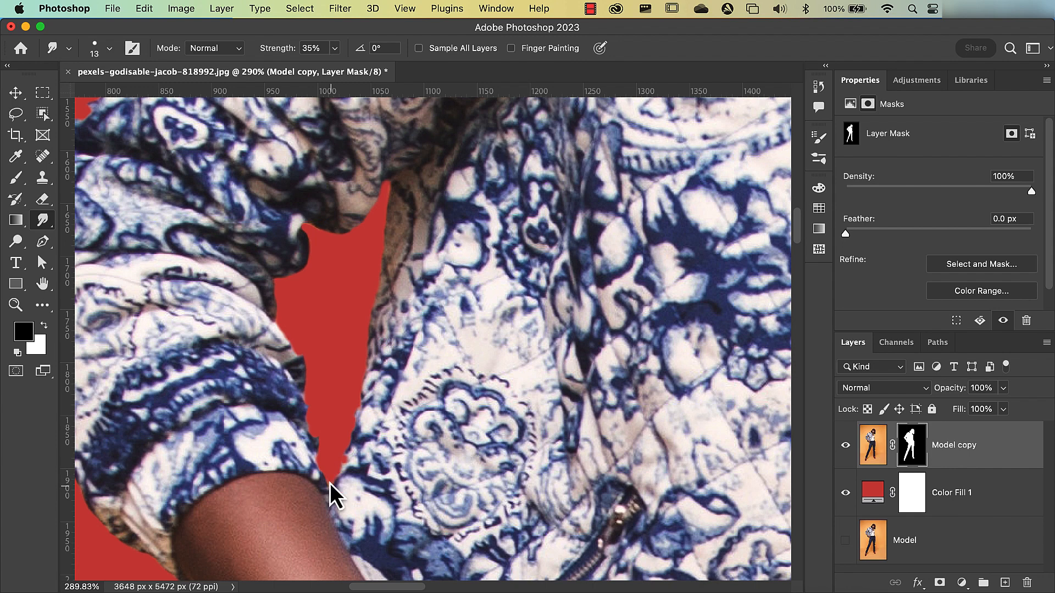
drag(330, 482, 328, 496)
- Return to the Move tool and inspect the inner trouser legs up close for orange color spill
key(super+0)
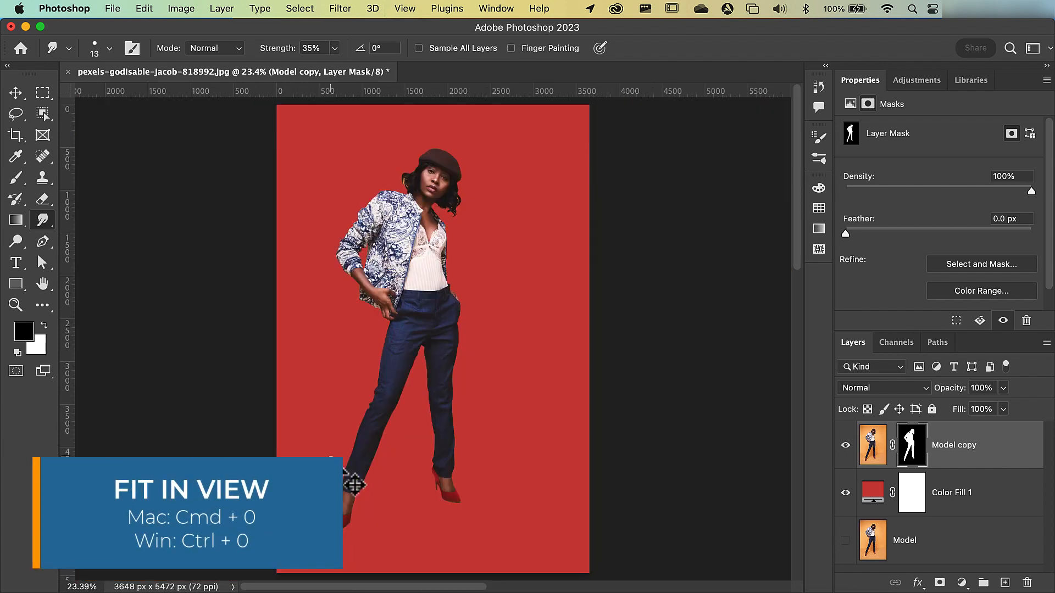
key(v)
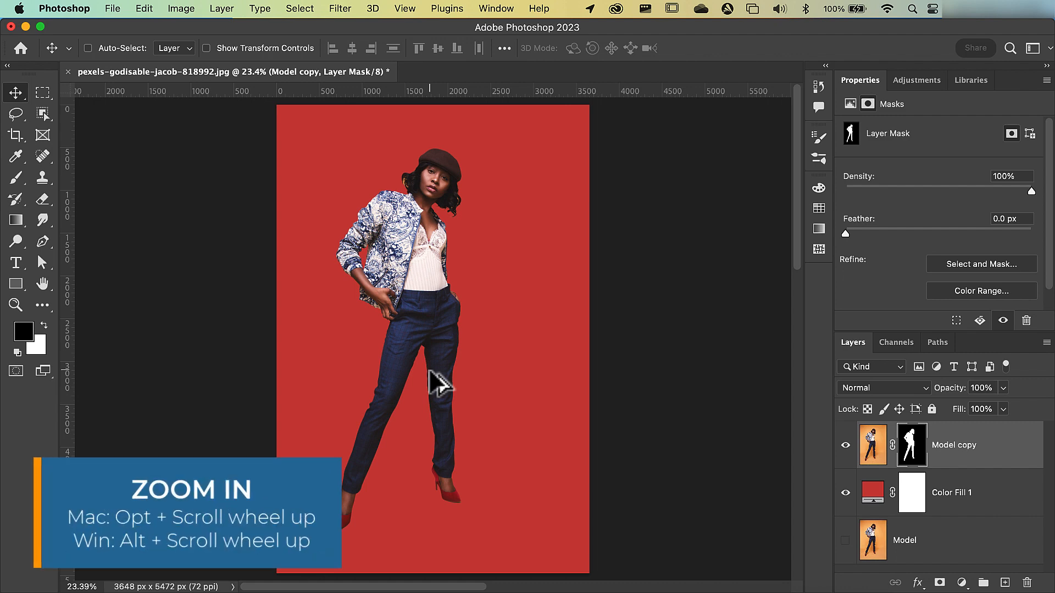
scroll(437, 383, up, 10)
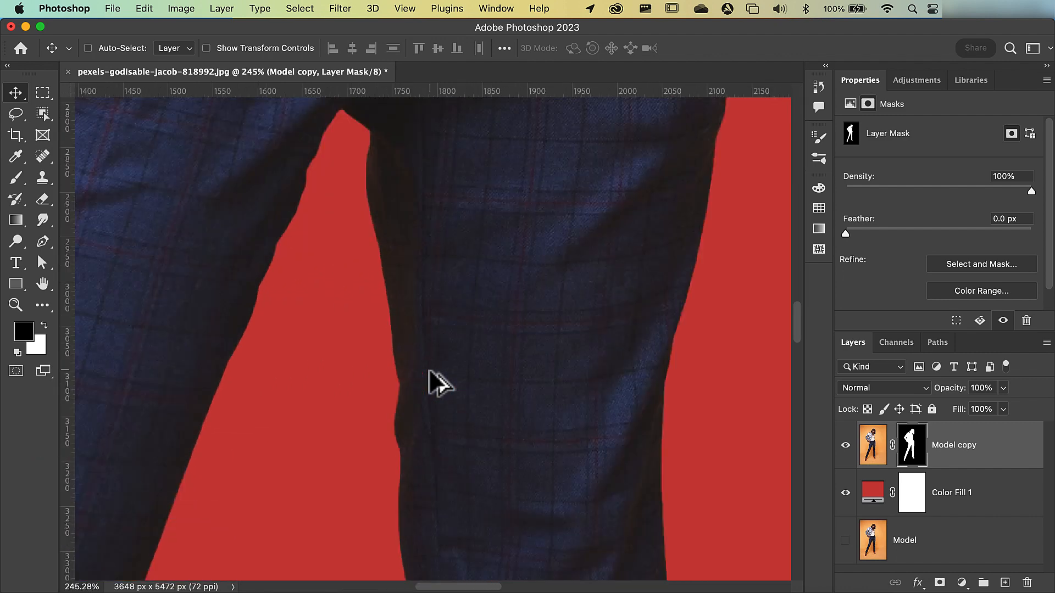
scroll(430, 372, up, 3)
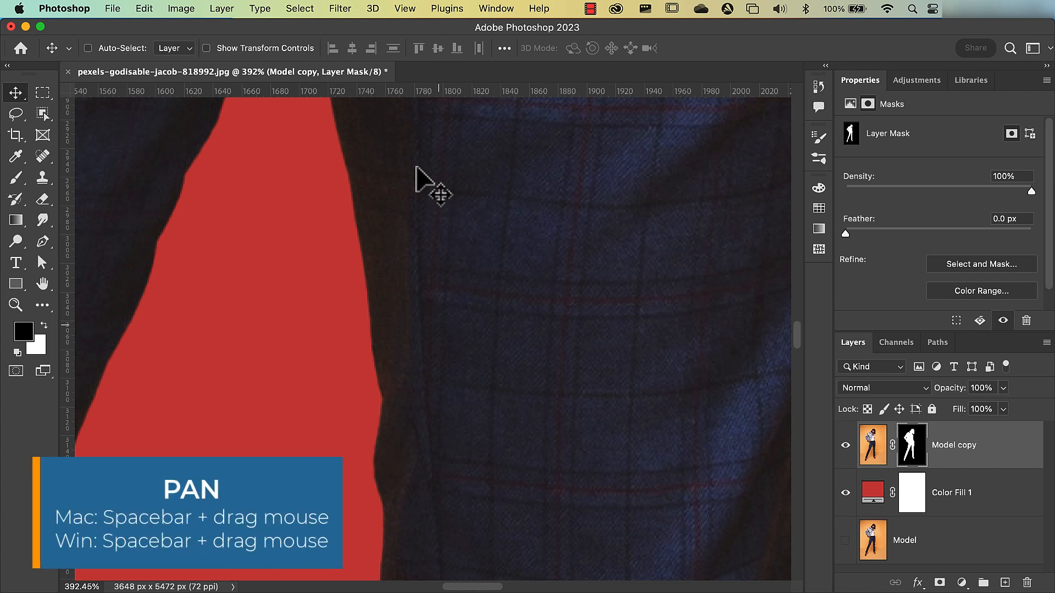
drag(416, 170, 452, 424)
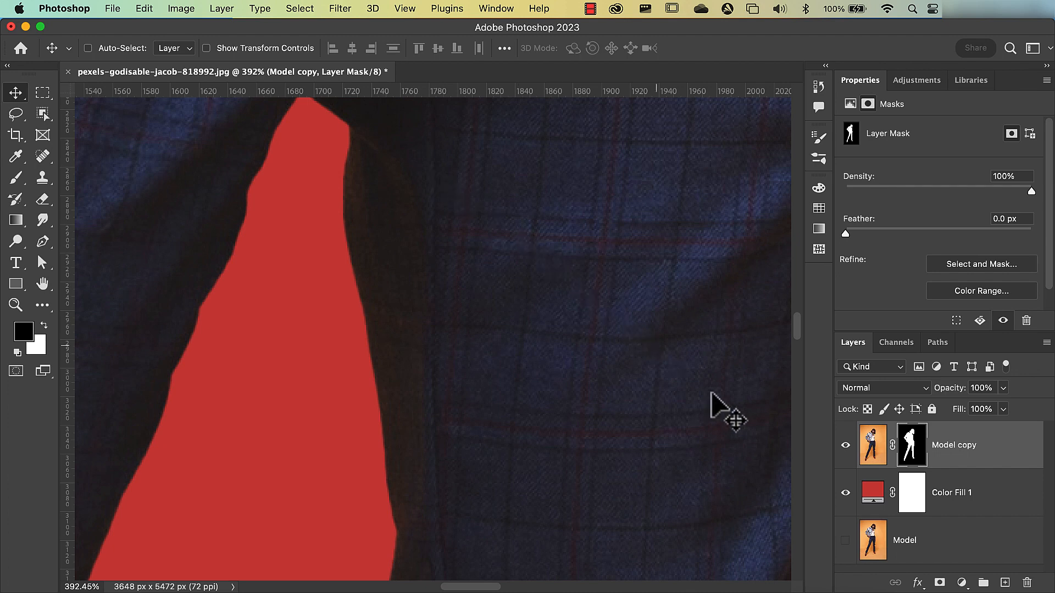
- On a new empty layer, paint dark blue over the upper part of the brown inner trouser edge with a hard 46-pixel brush
click(1005, 583)
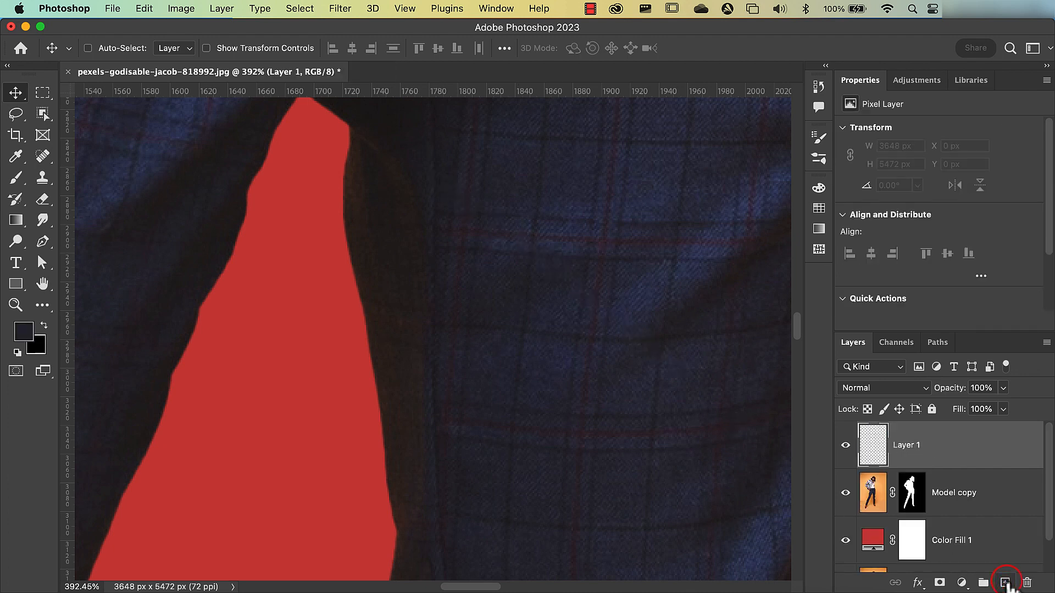
click(16, 179)
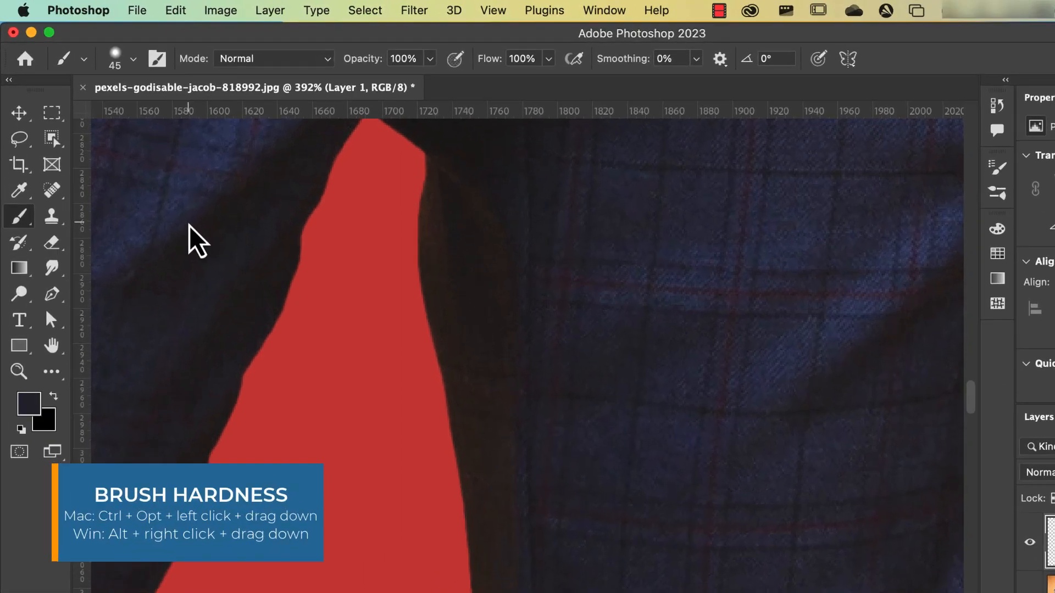
drag(189, 226, 192, 307)
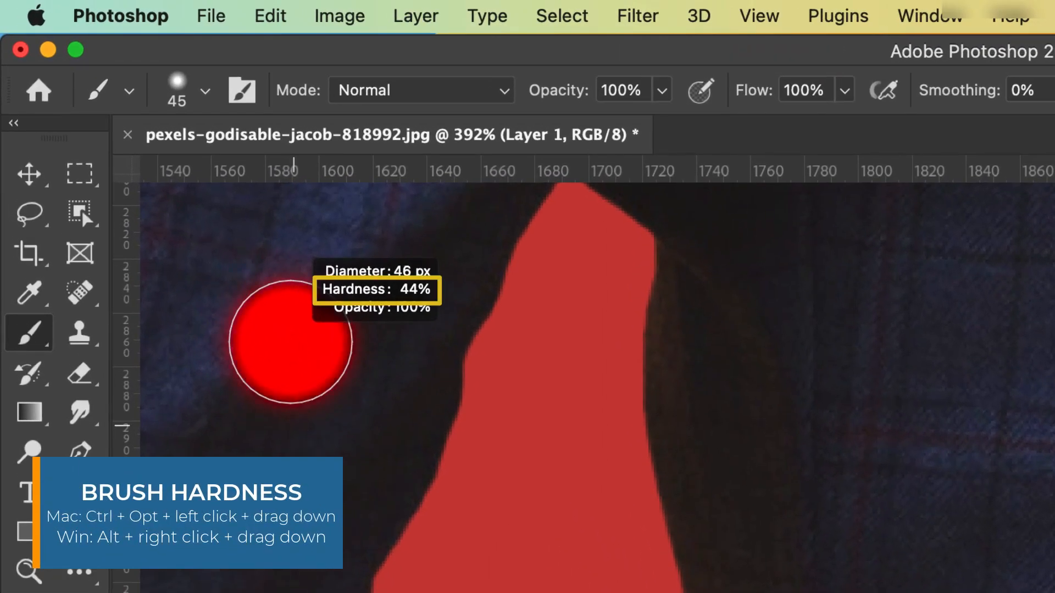
drag(294, 425, 308, 490)
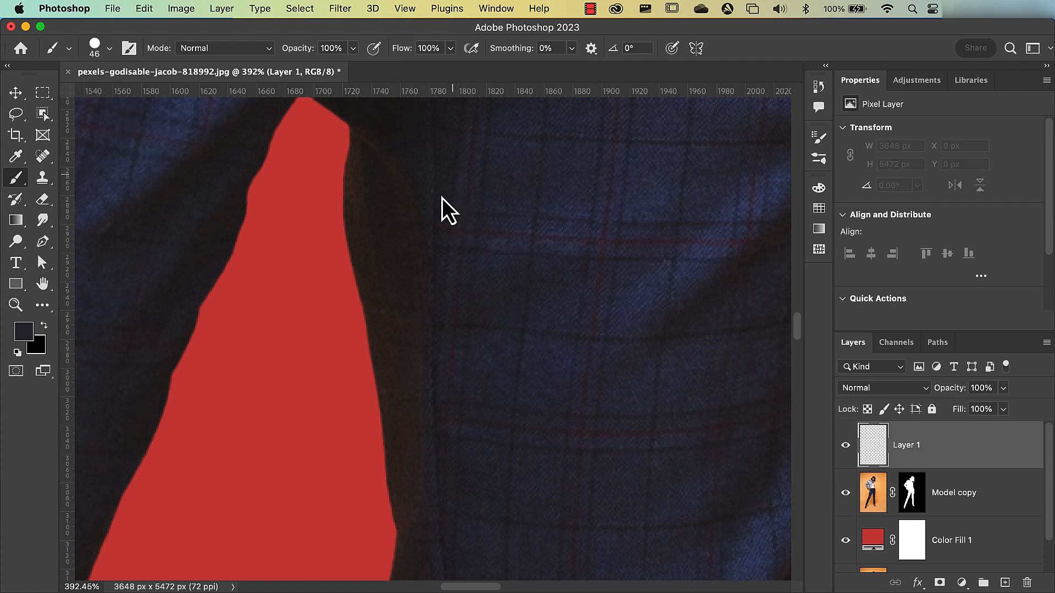
mouse_move(375, 146)
mouse_down()
mouse_move(367, 168)
mouse_move(380, 273)
mouse_up()
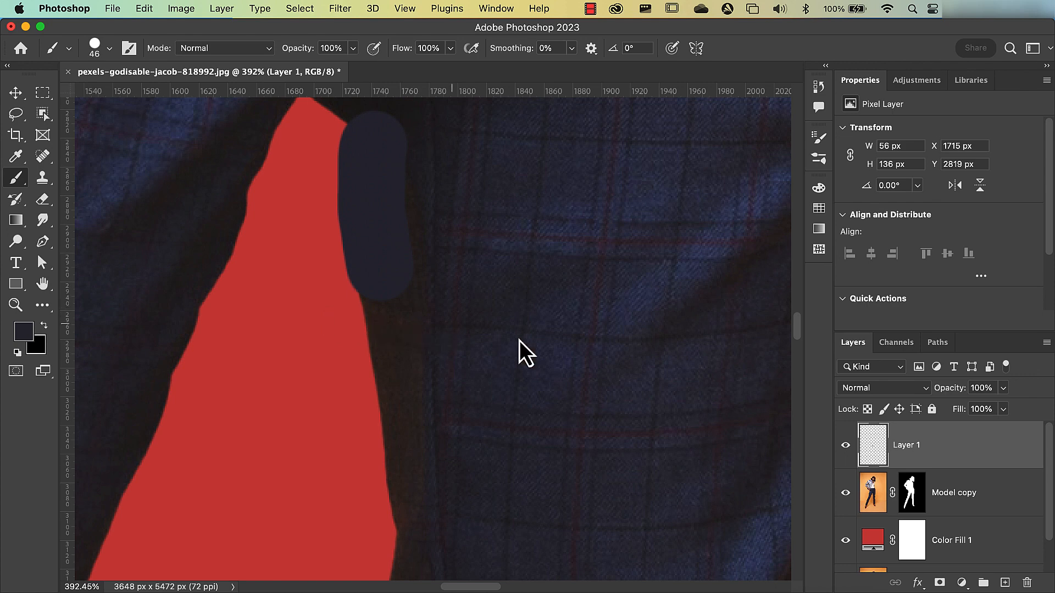
- Set the painted layer's blend mode to Color and clip it to the Model copy layer
click(858, 390)
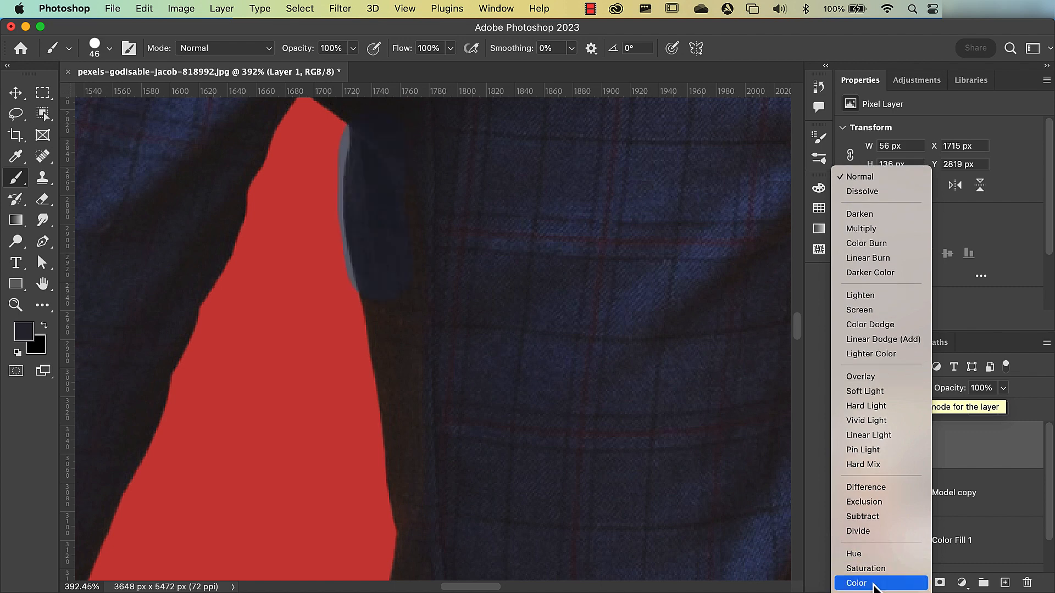
click(873, 585)
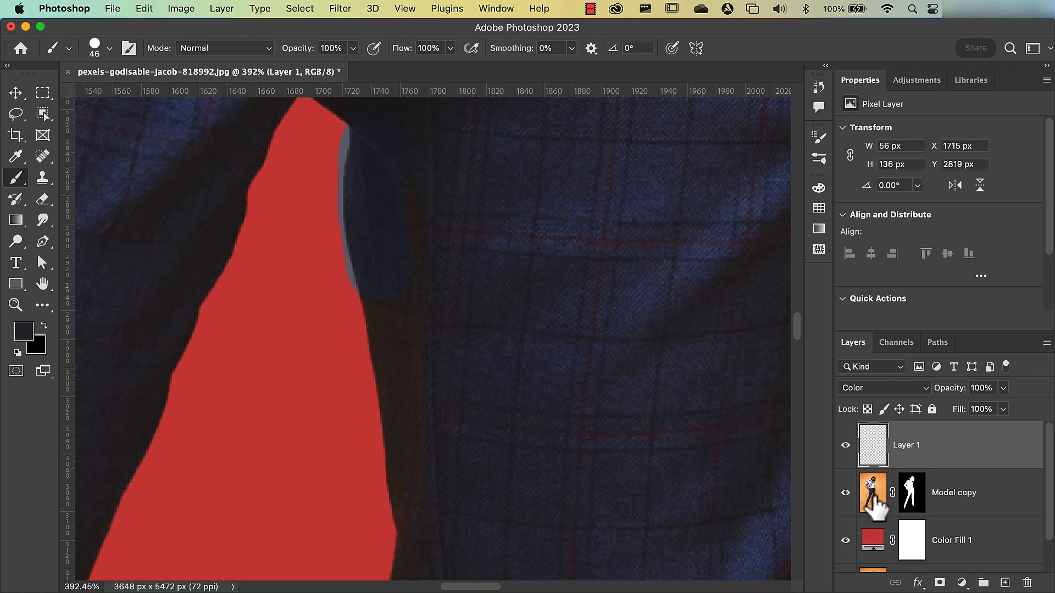
click(877, 446)
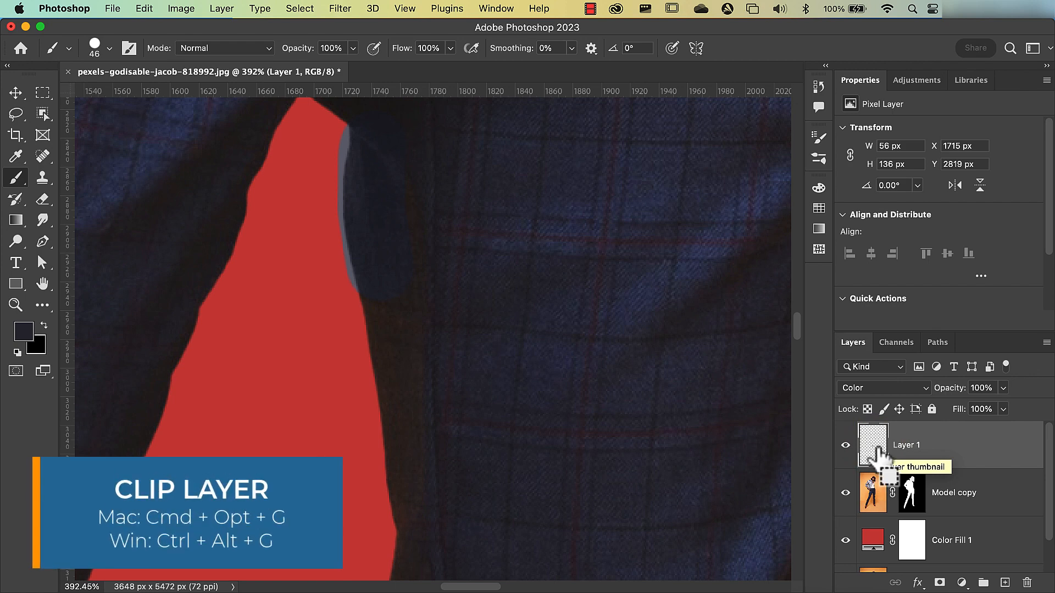
key(super+alt+g)
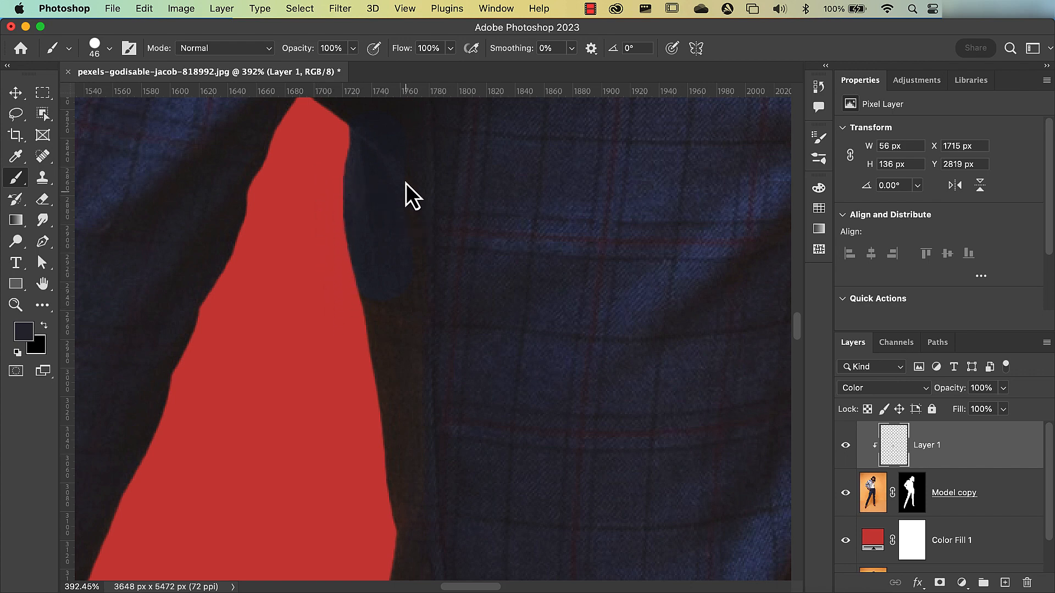
- Continue painting down the inner edge of the trouser leg, sampling nearby fabric colors to cover the remaining orange spill
drag(406, 183, 413, 299)
drag(373, 307, 383, 318)
alt+click(456, 382)
mouse_move(397, 368)
mouse_down()
mouse_move(393, 483)
mouse_move(410, 485)
mouse_move(489, 385)
mouse_move(454, 434)
mouse_move(433, 177)
mouse_up()
alt+click(488, 382)
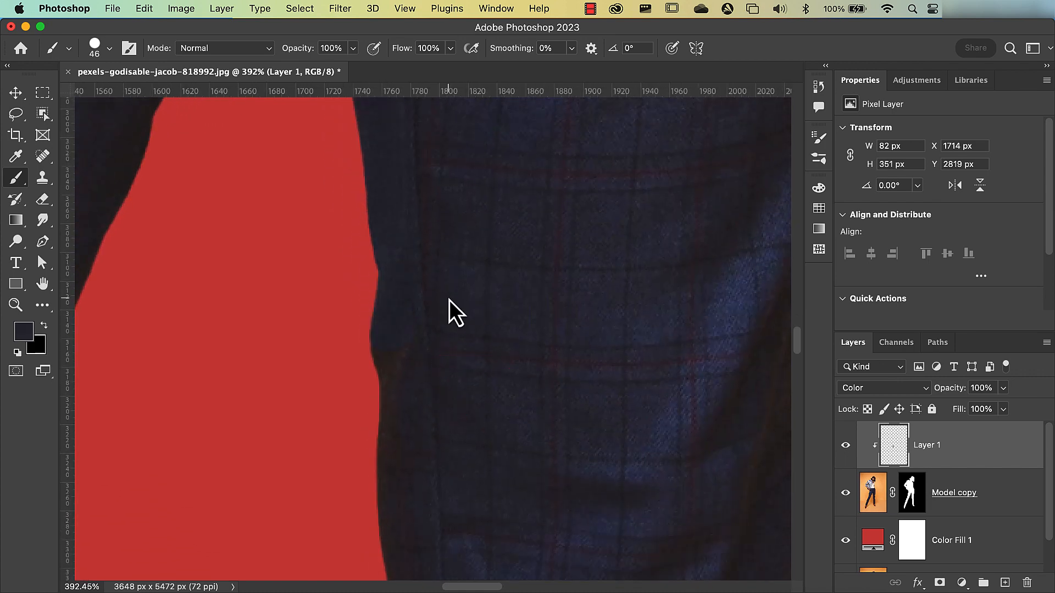
alt+click(462, 299)
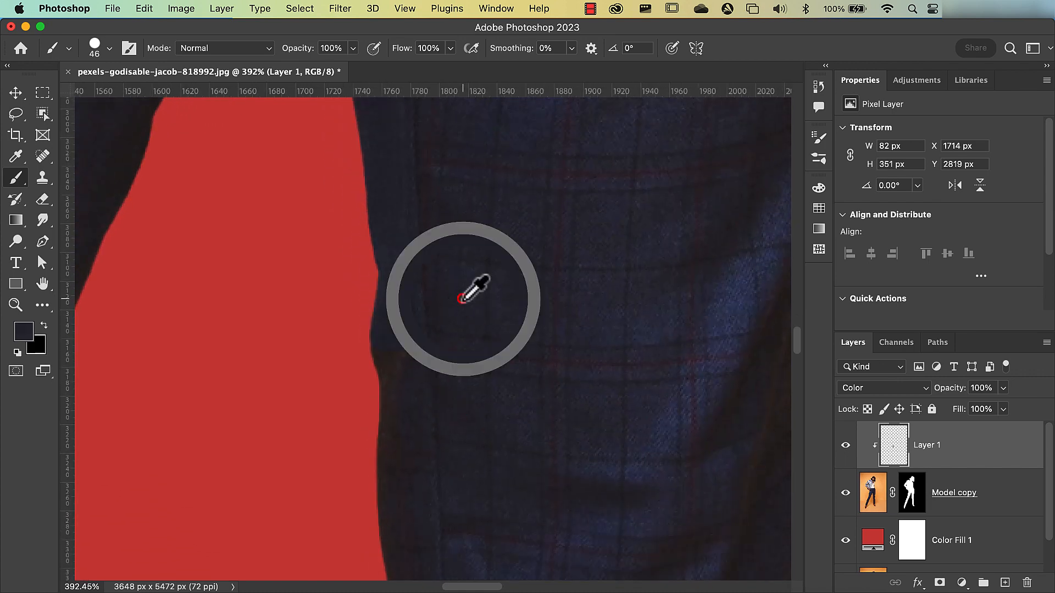
drag(397, 341, 397, 427)
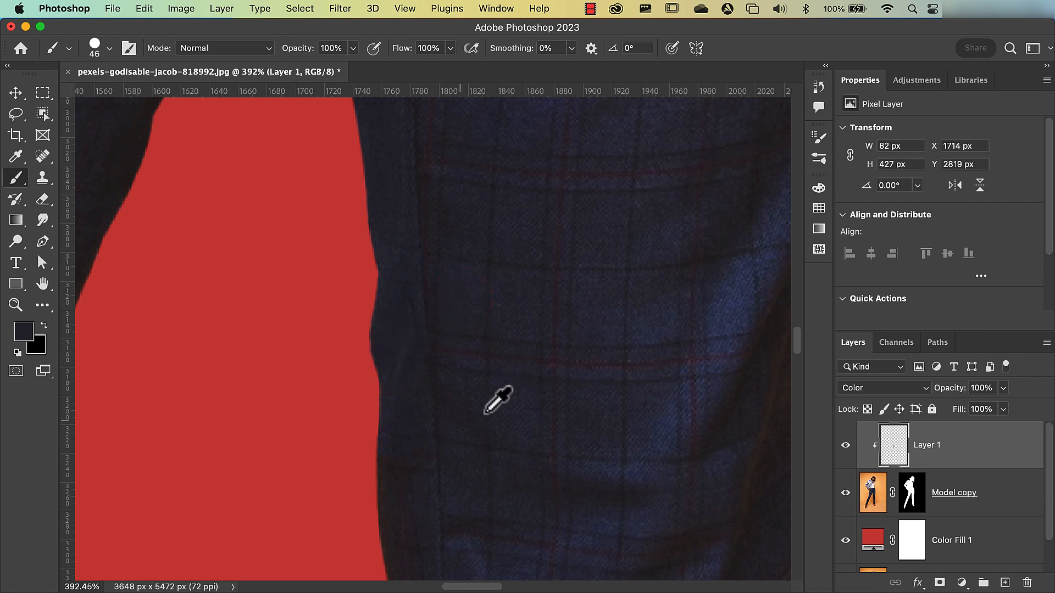
alt+click(474, 425)
drag(407, 492, 393, 494)
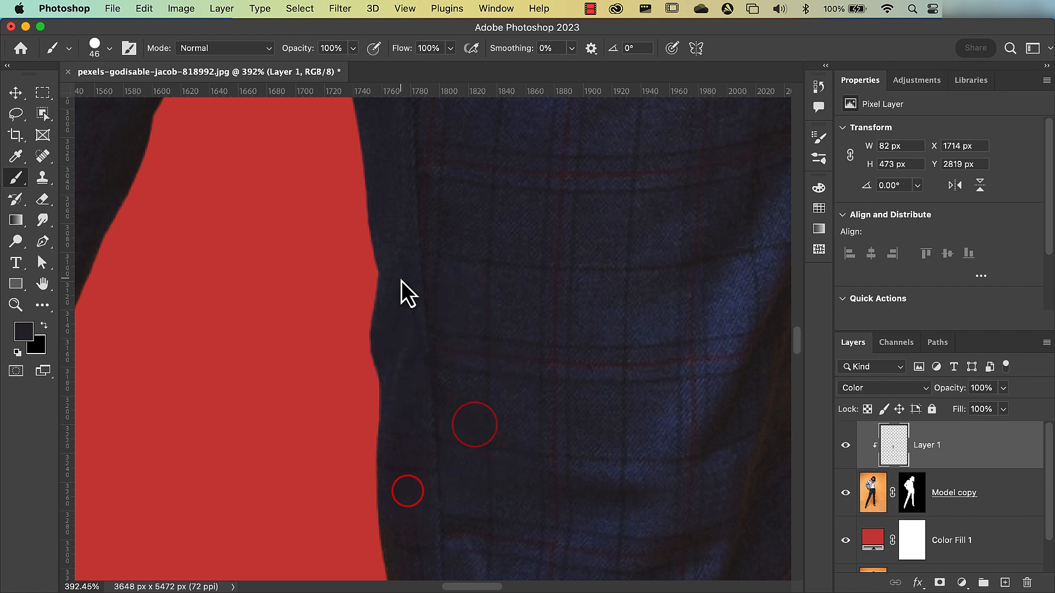
scroll(401, 285, down, 3)
drag(403, 284, 413, 354)
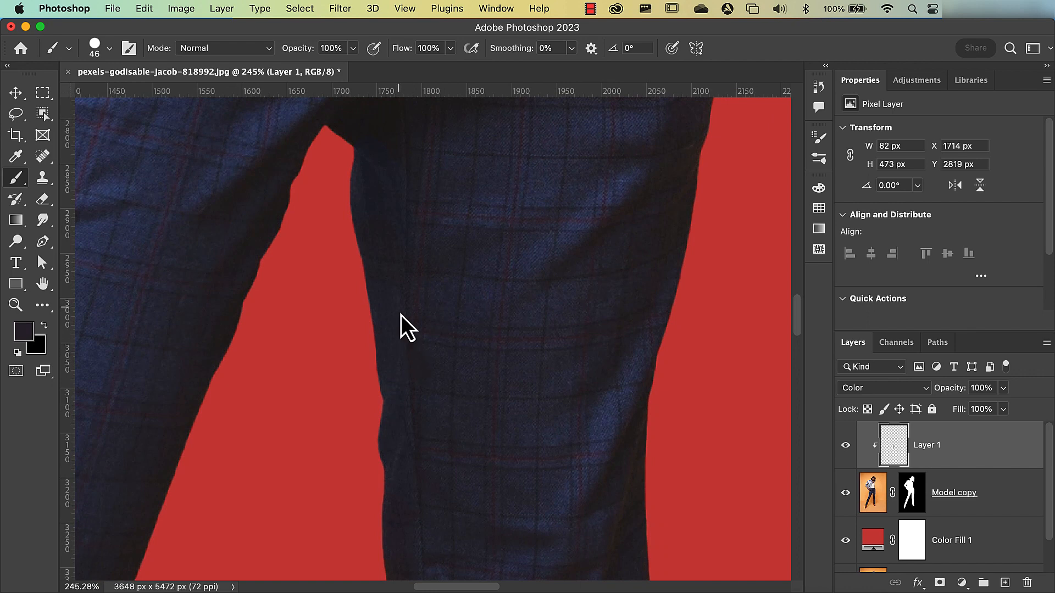
- Reduce the opacity of the clipped color layer to 59% to soften the trouser correction
scroll(383, 238, up, 2)
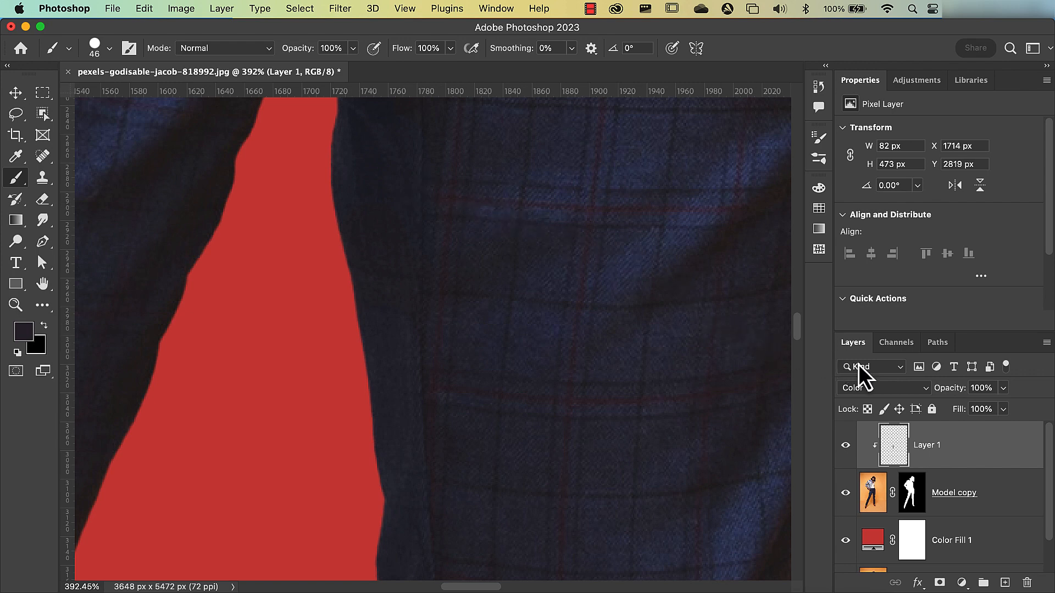
drag(940, 391, 940, 392)
drag(942, 404, 926, 404)
drag(455, 392, 468, 412)
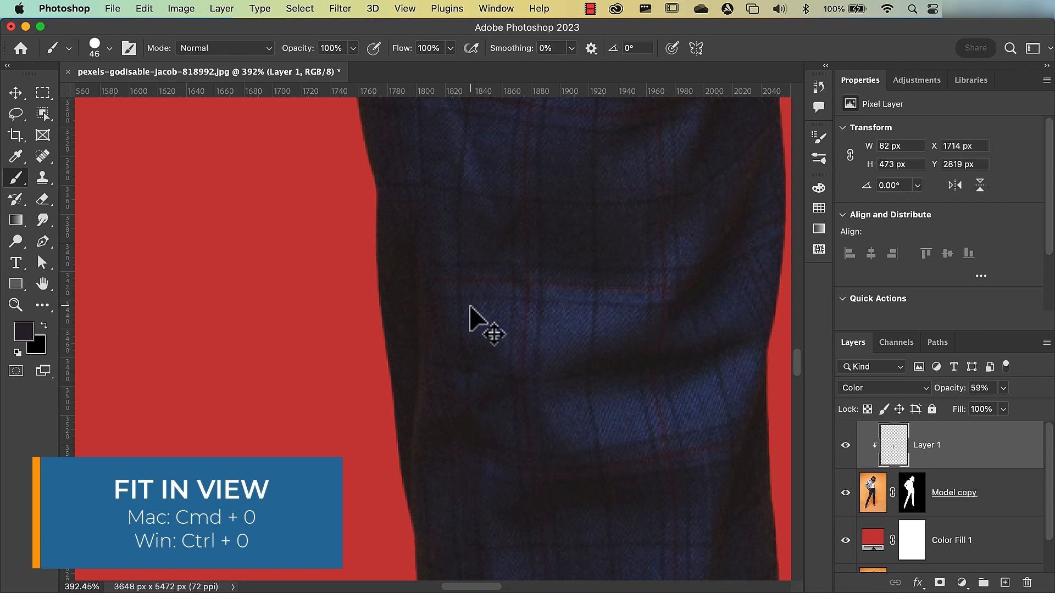
- Open Select and Mask for the Model copy layer's image with the model's head and hair in close view
key(super+0)
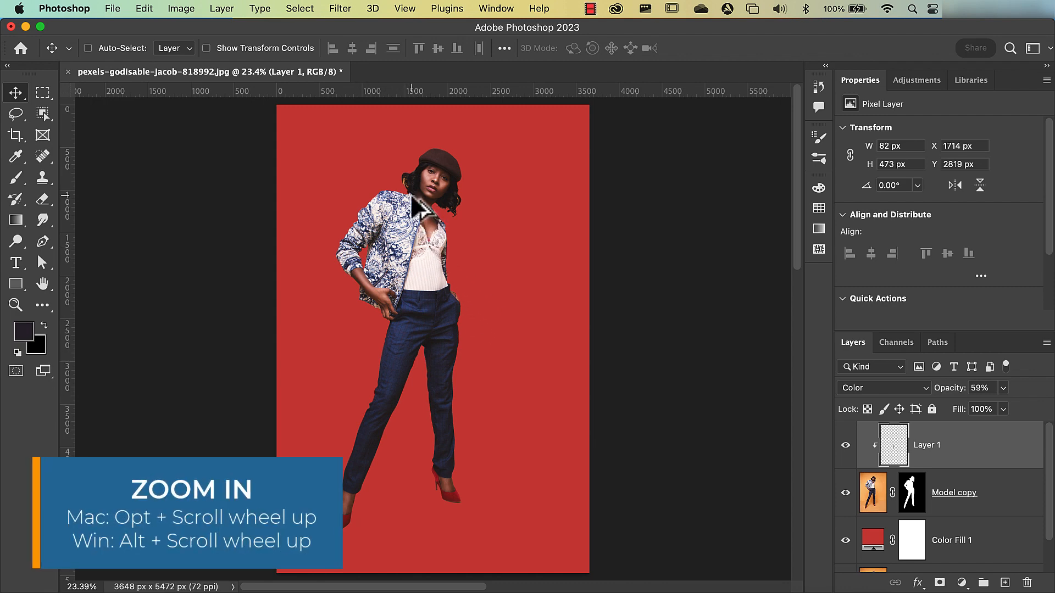
scroll(412, 198, up, 6)
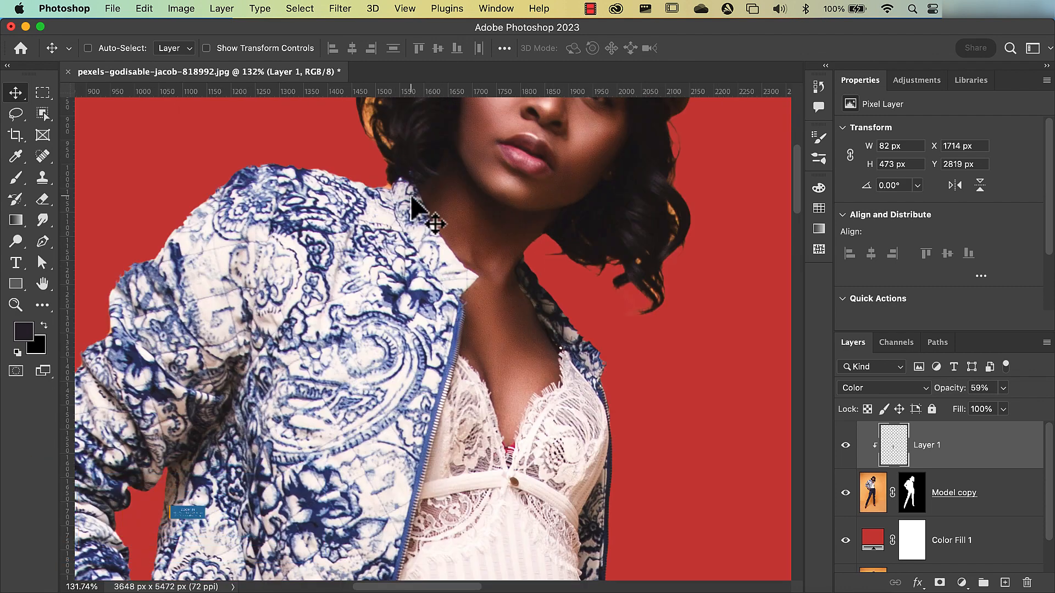
drag(420, 171, 388, 327)
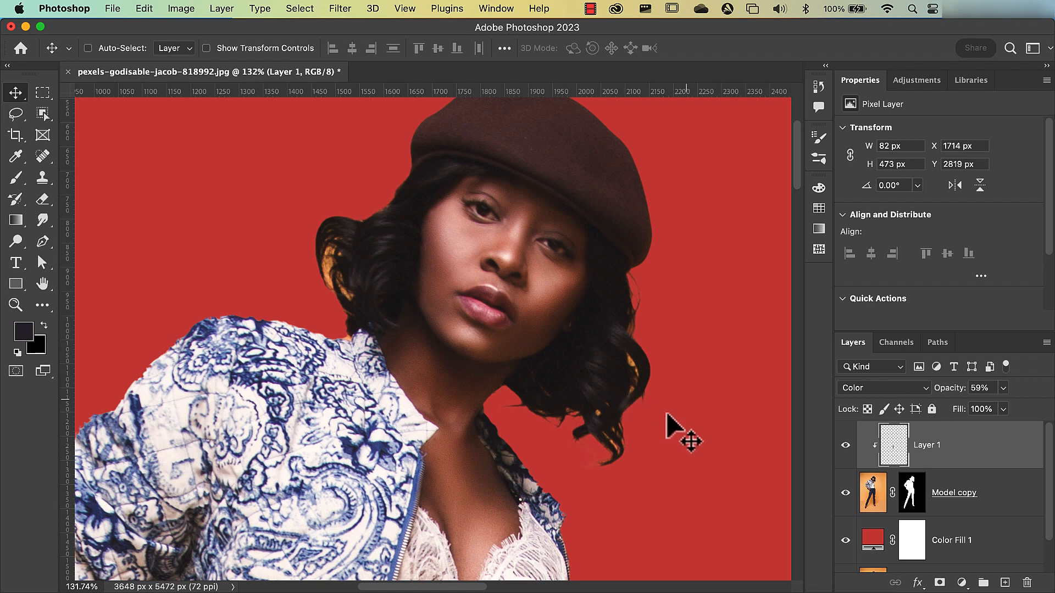
click(872, 497)
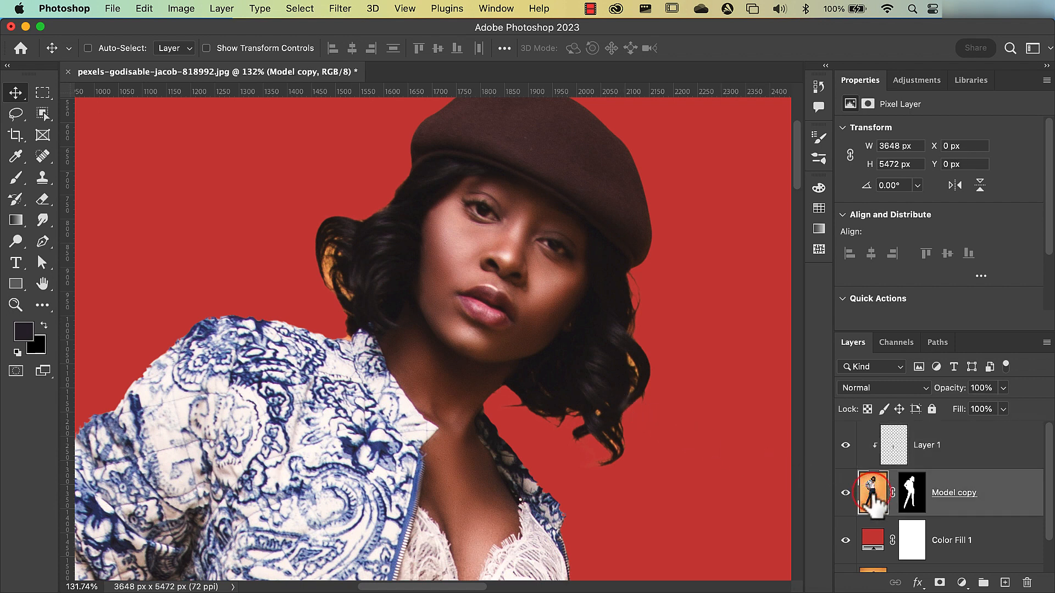
click(44, 117)
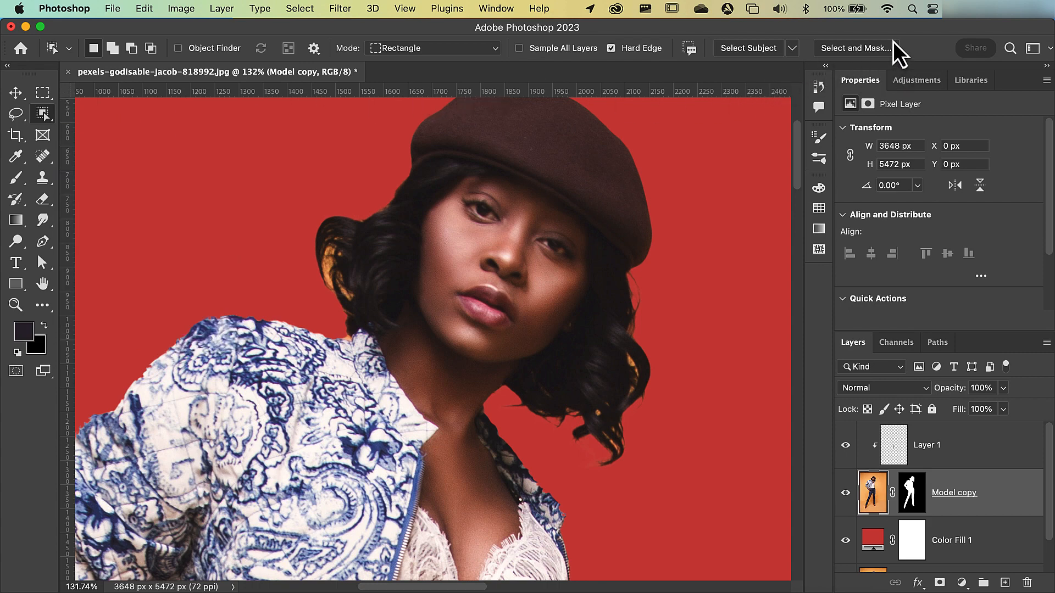
click(832, 49)
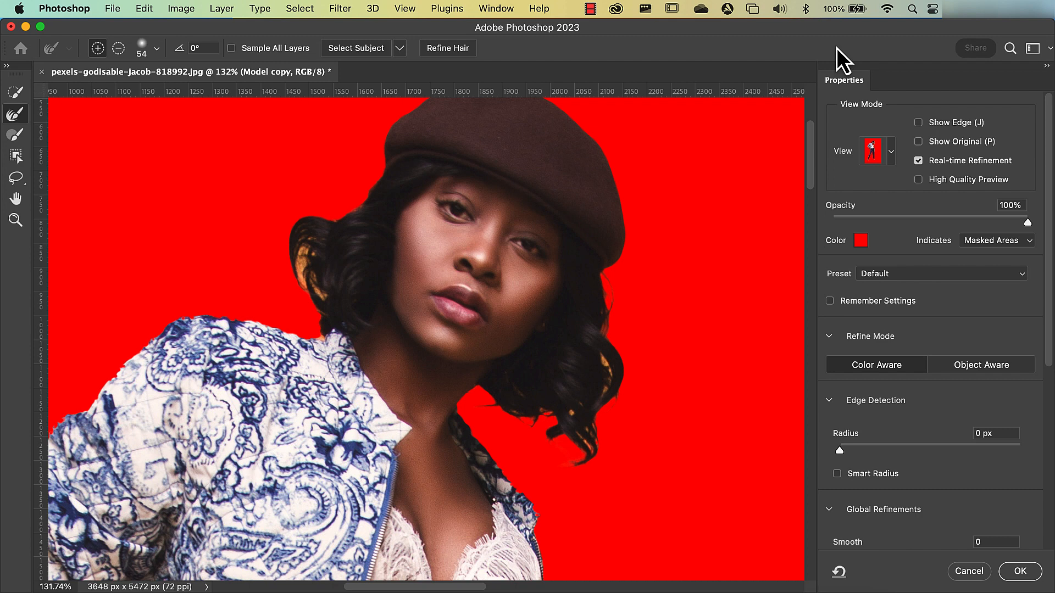
- Preview the cutout in other view modes, including On Black, and return to the Overlay view
click(891, 154)
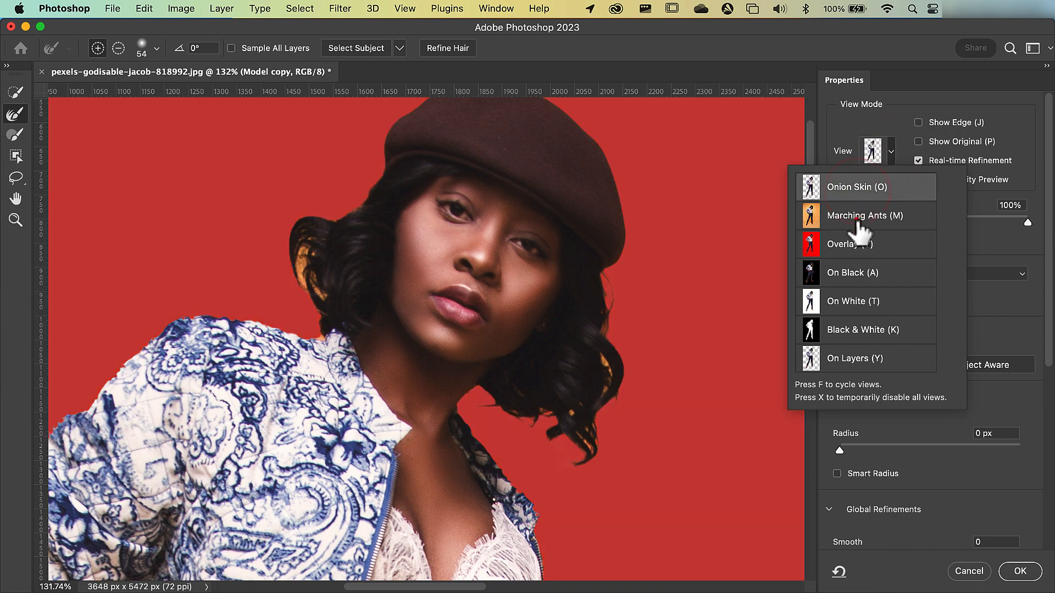
click(859, 243)
click(860, 273)
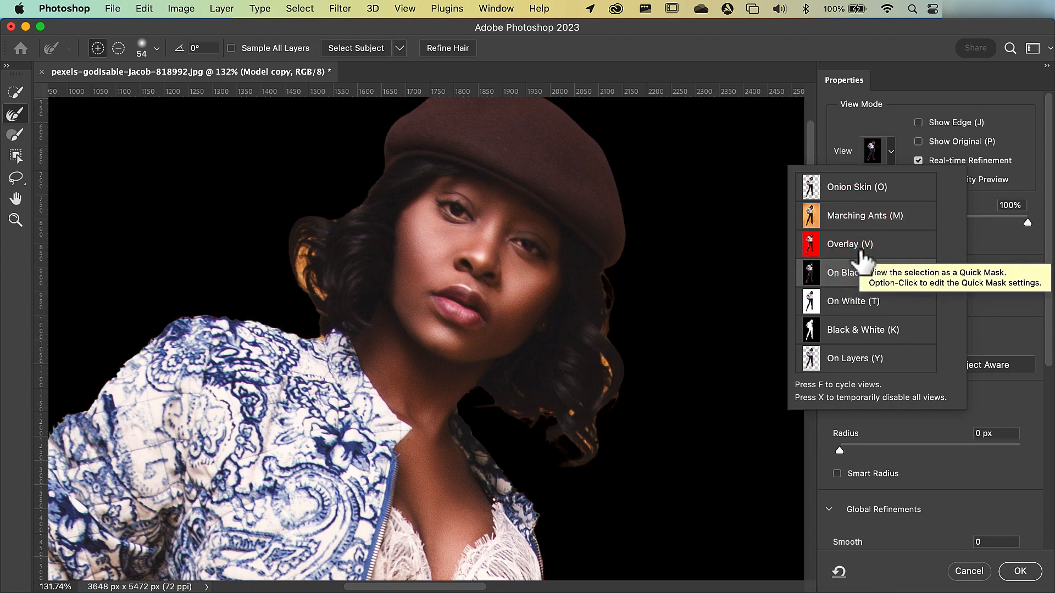
click(860, 248)
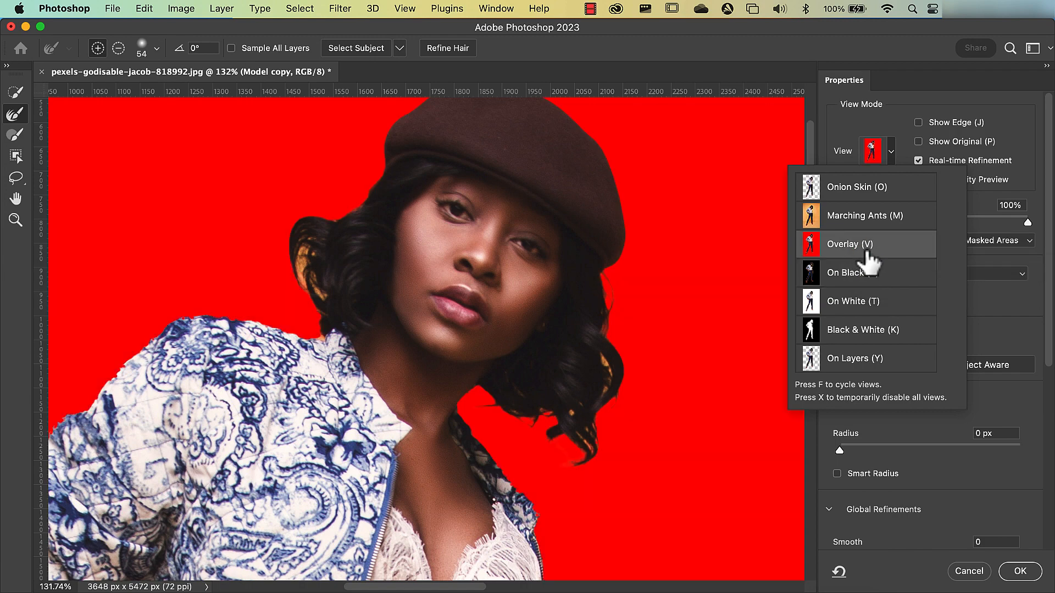
click(976, 203)
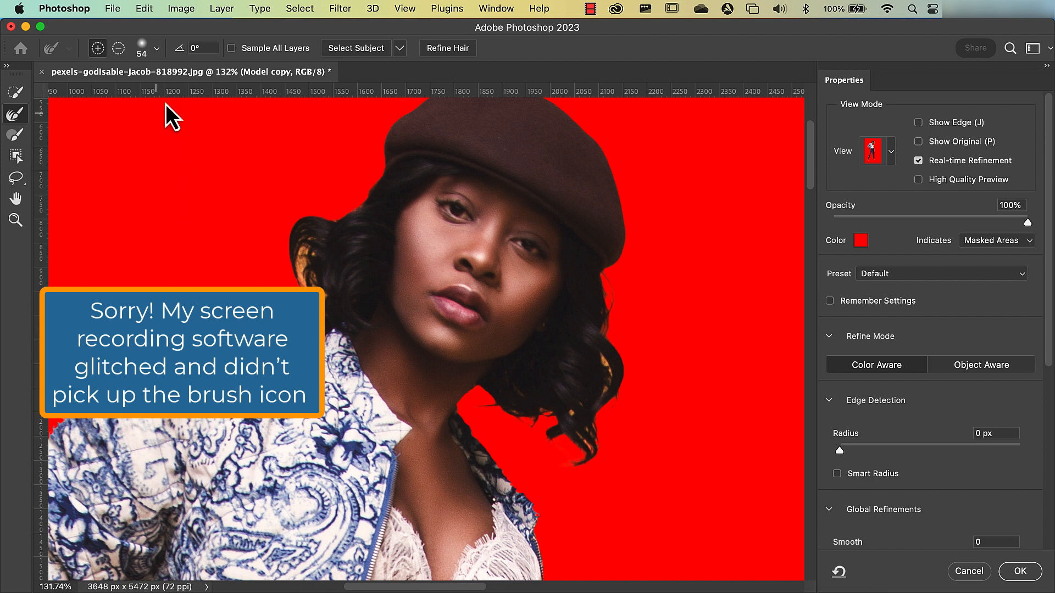
- Paint along the curly hair edges on both sides of the face with the soft 54 px Refine Edge Brush
click(158, 52)
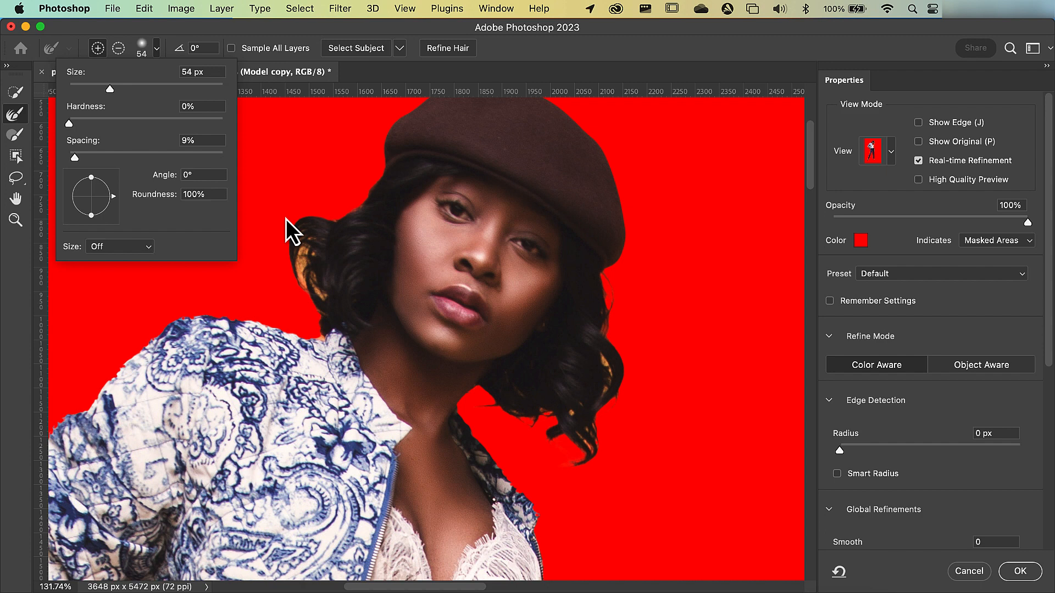
click(61, 128)
key(Return)
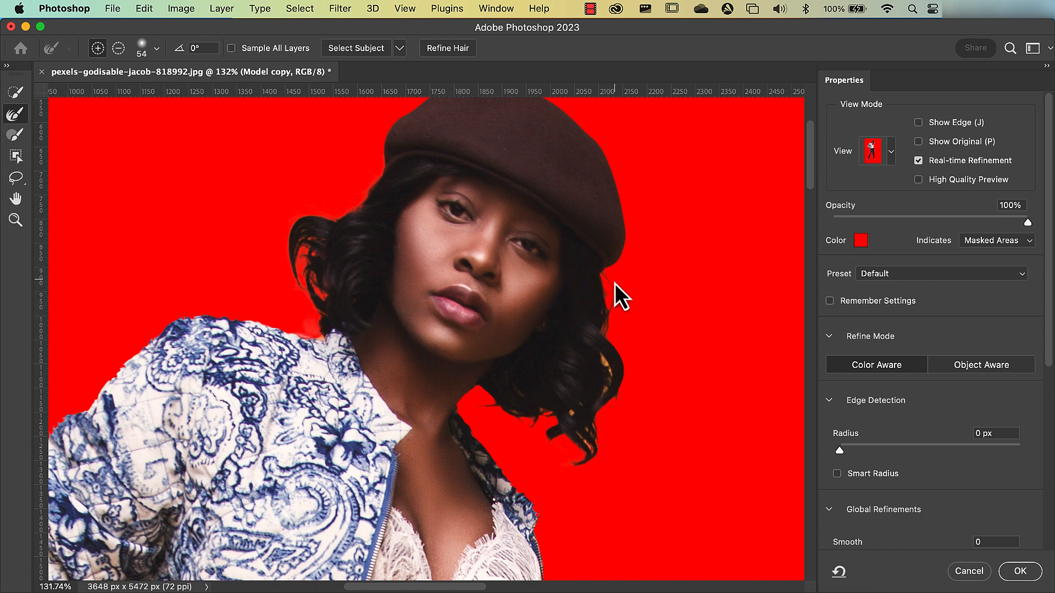
mouse_move(625, 400)
mouse_down()
mouse_move(623, 384)
mouse_move(577, 464)
mouse_up()
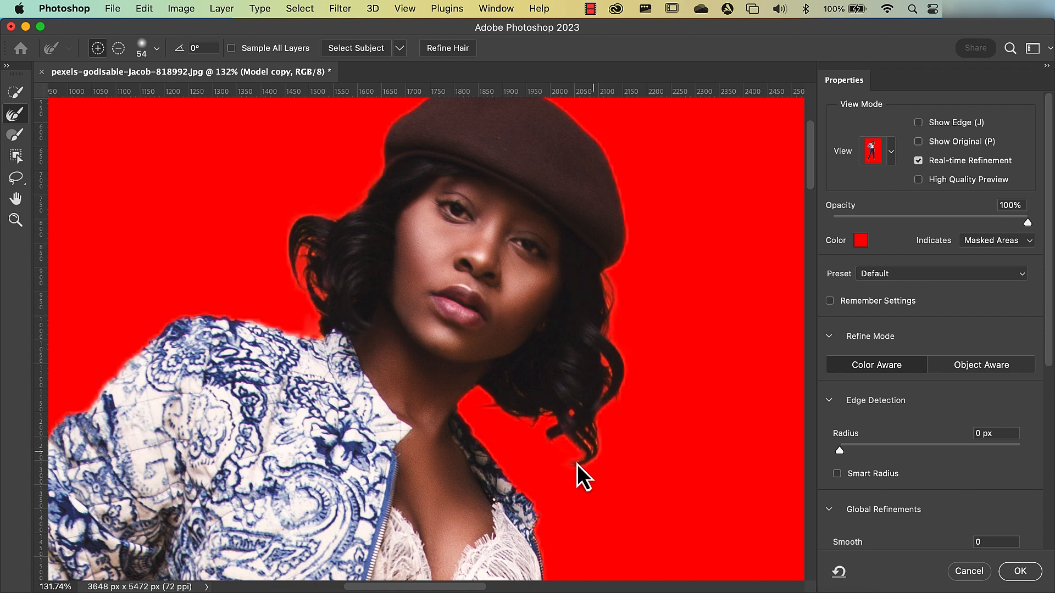
drag(485, 401, 504, 415)
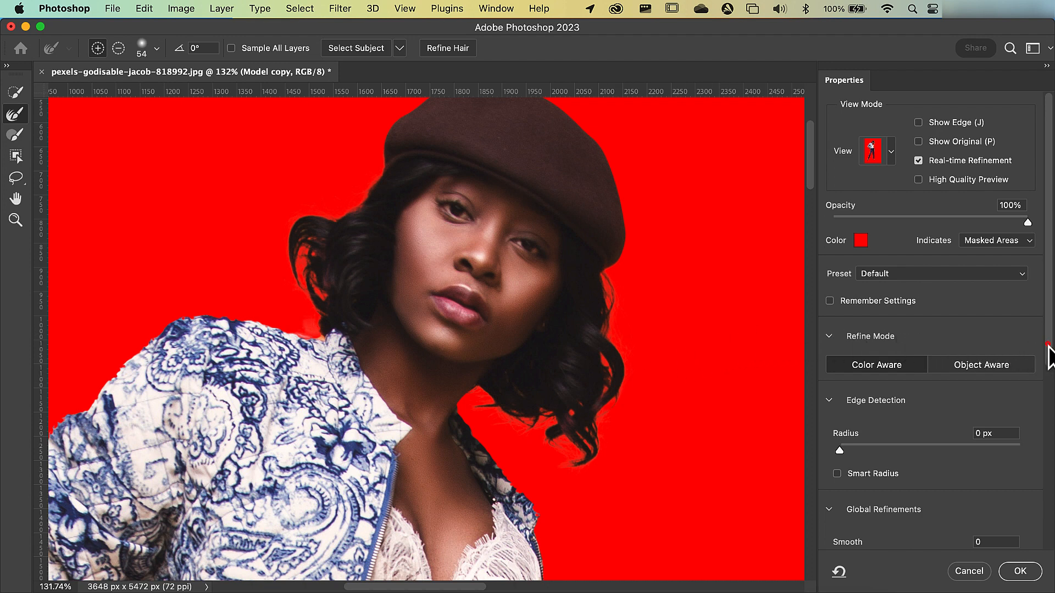
- Enable Decontaminate Colors at 100% and output the refined cutout to a new layer with layer mask
scroll(1043, 347, down, 5)
scroll(1046, 344, down, 3)
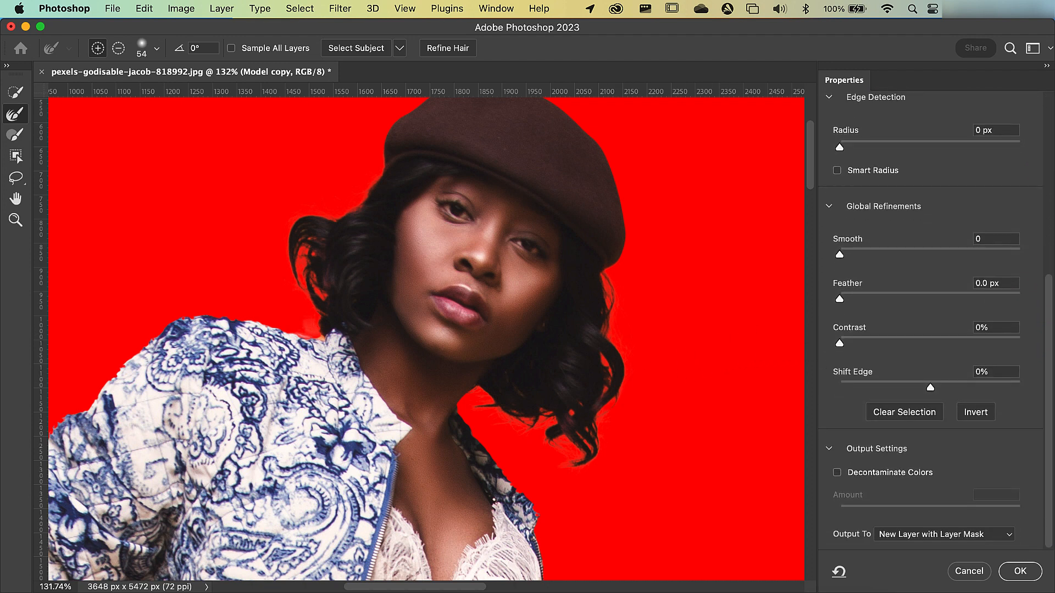
click(882, 476)
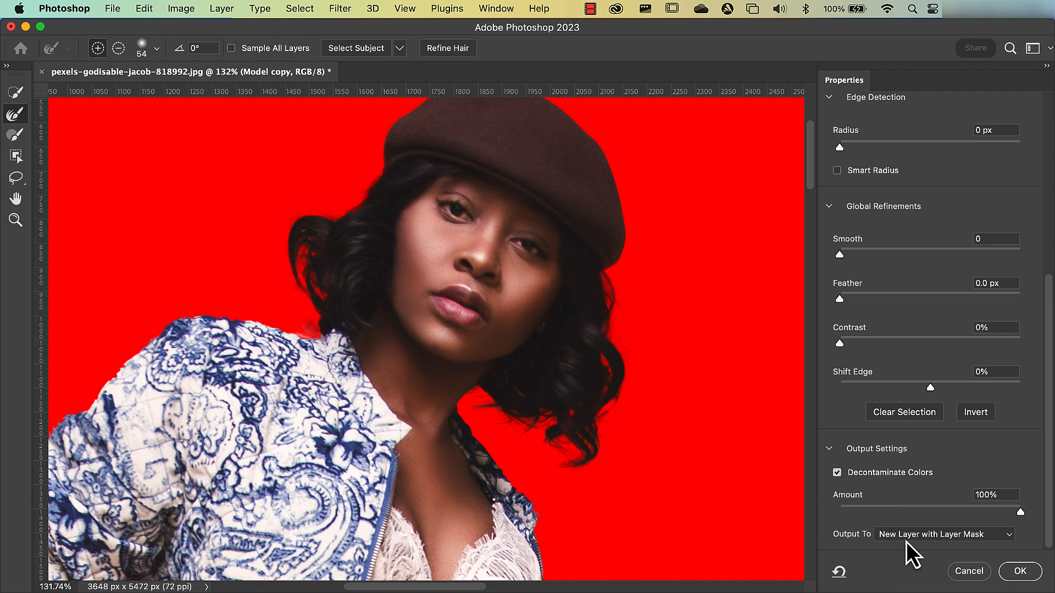
click(1020, 572)
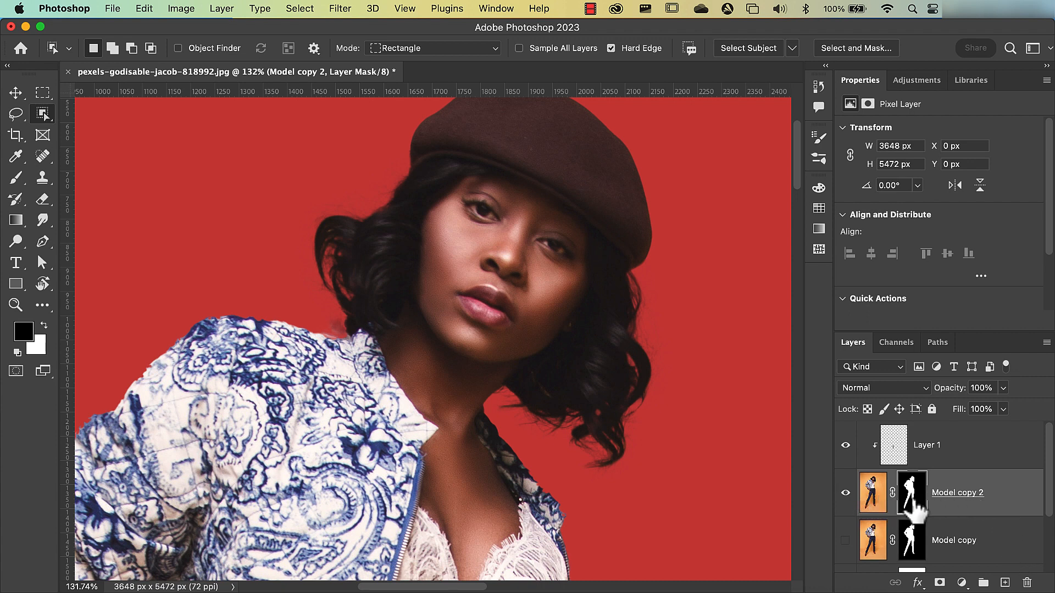
- Delete the hidden original Model copy layer
click(986, 539)
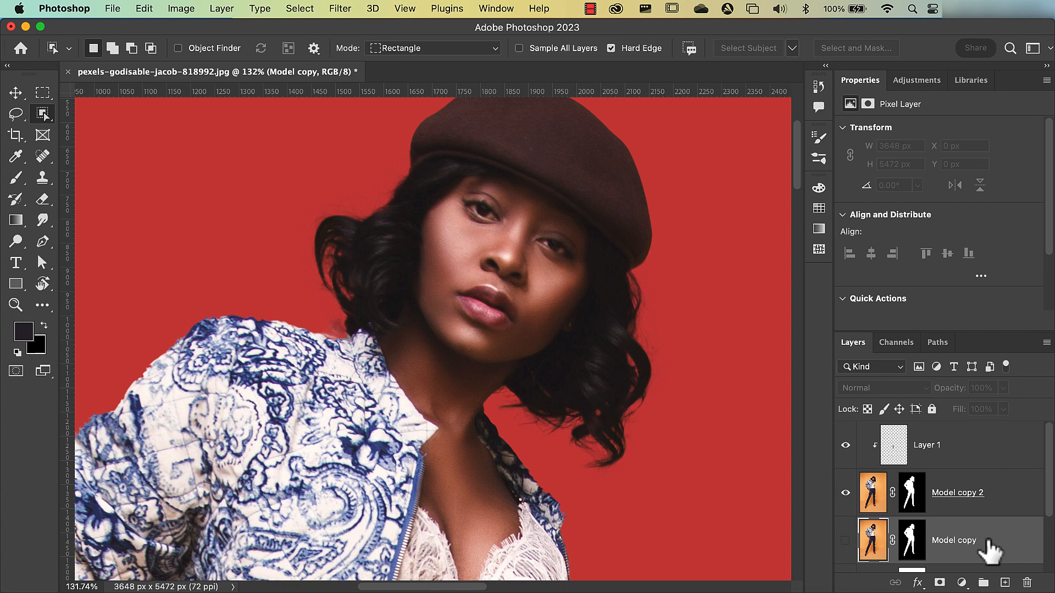
drag(988, 549, 1026, 578)
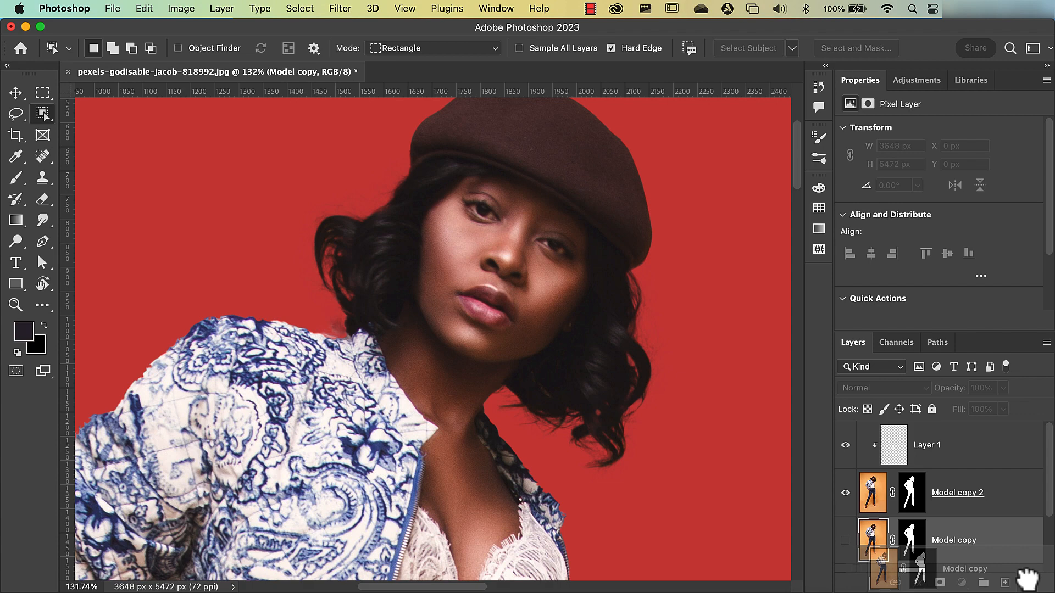
- Discard the hidden Model copy layer beneath Model copy 2 and fit the whole image in view
drag(1026, 577, 1026, 582)
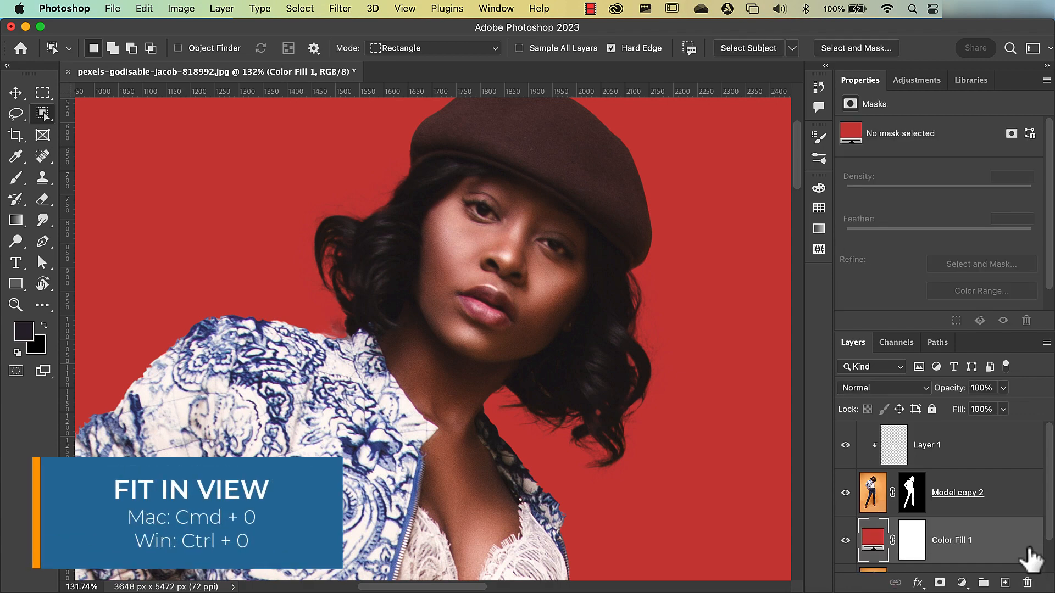
key(super+0)
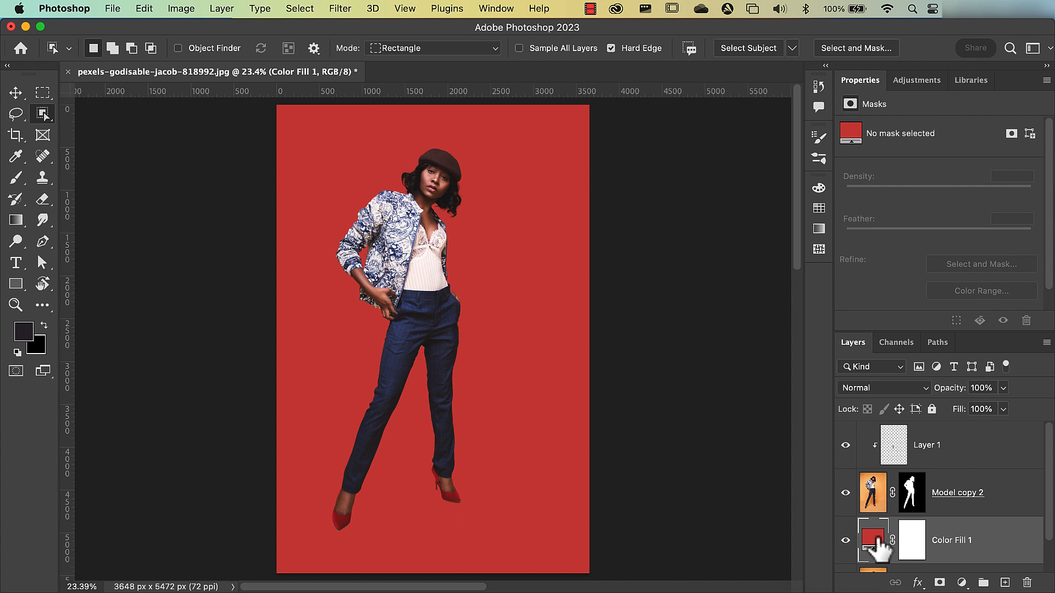
- Try other hues for the Color Fill 1 background and accept the red cc4242
double_click(877, 539)
drag(755, 318, 770, 399)
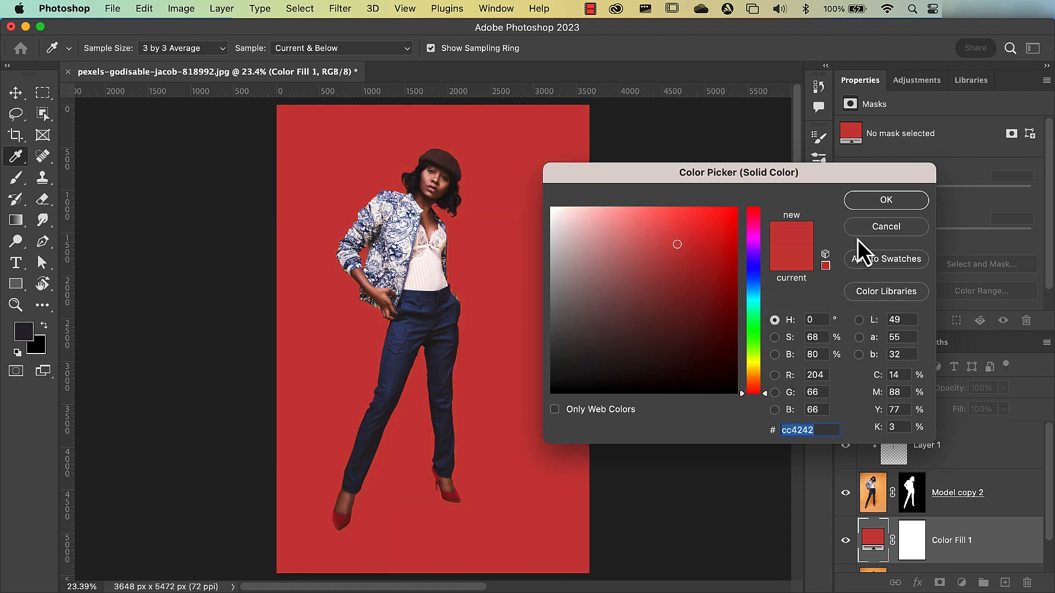
click(879, 201)
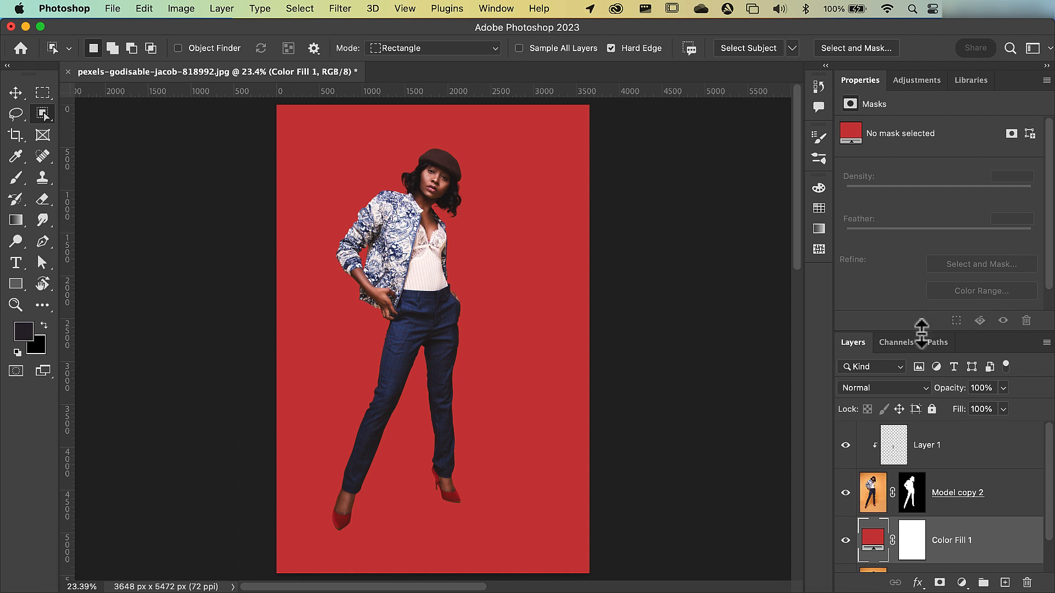
- Place the Model layer directly above Color Fill 1 and make it visible with a black, all-hiding layer mask
drag(921, 331, 913, 241)
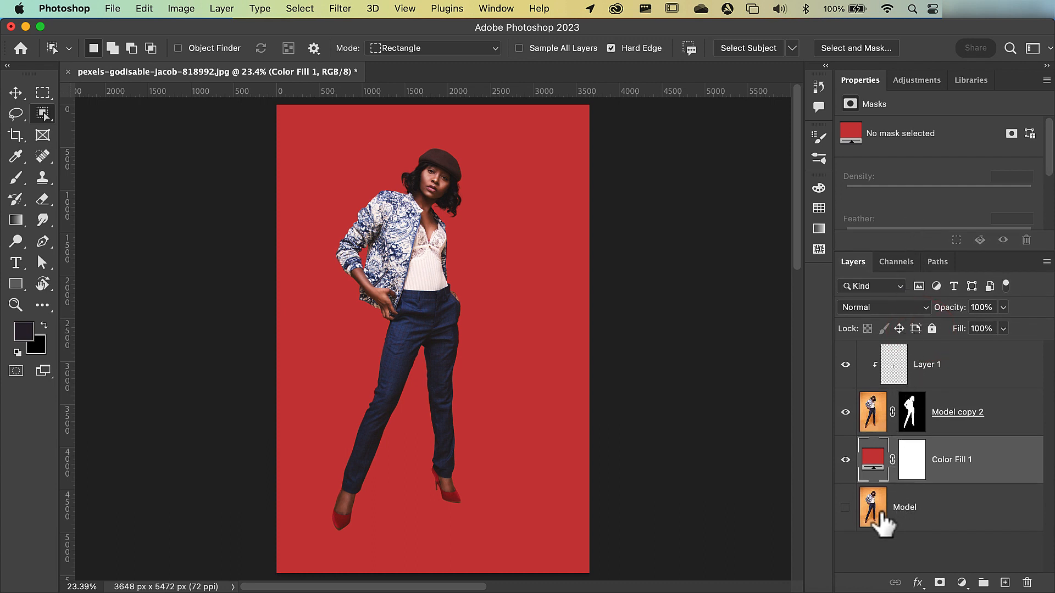
drag(882, 522, 873, 451)
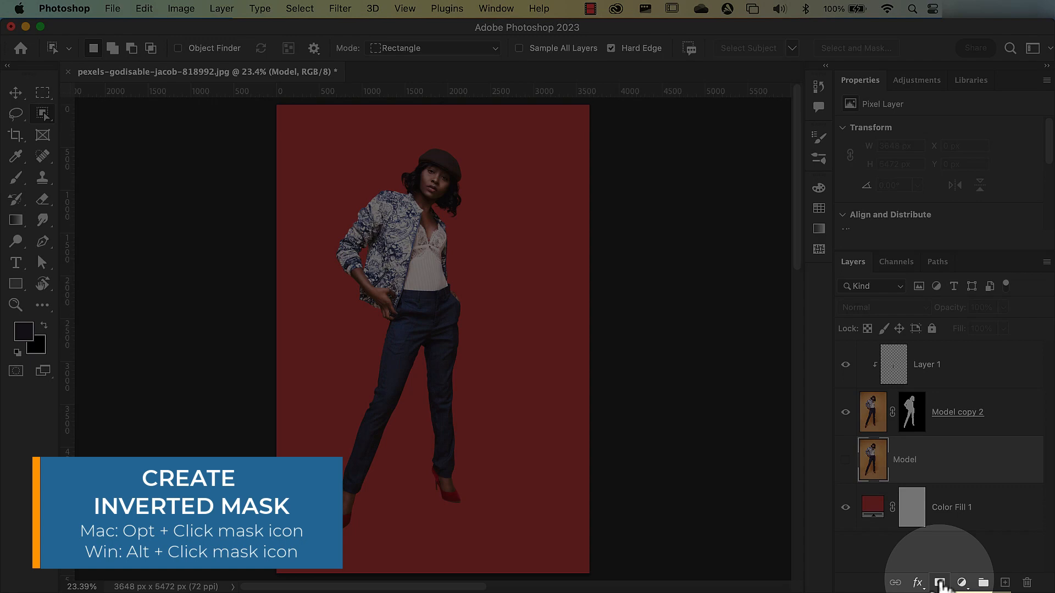
alt+click(939, 583)
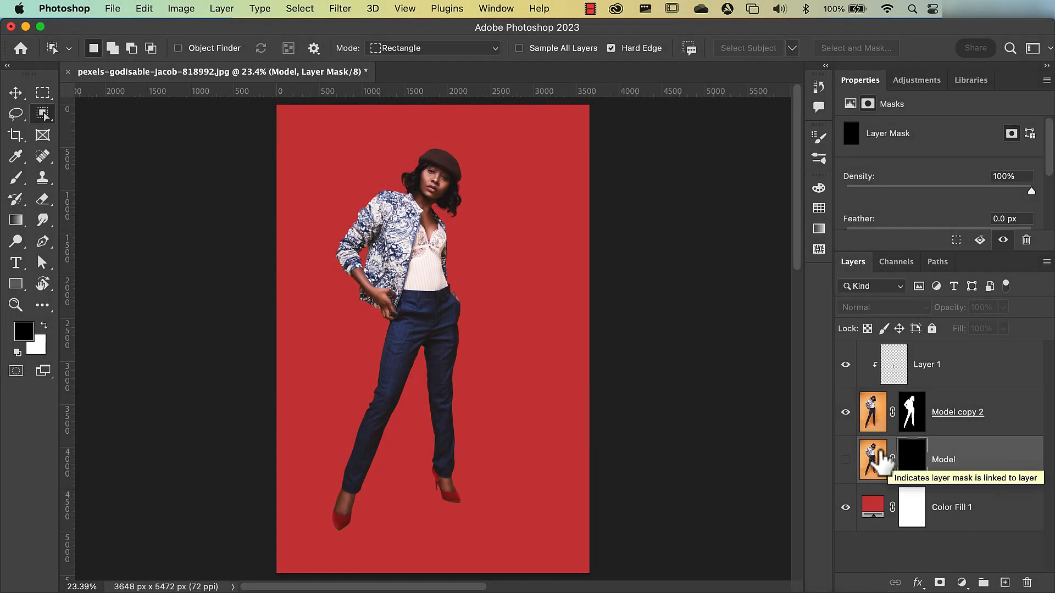
click(845, 462)
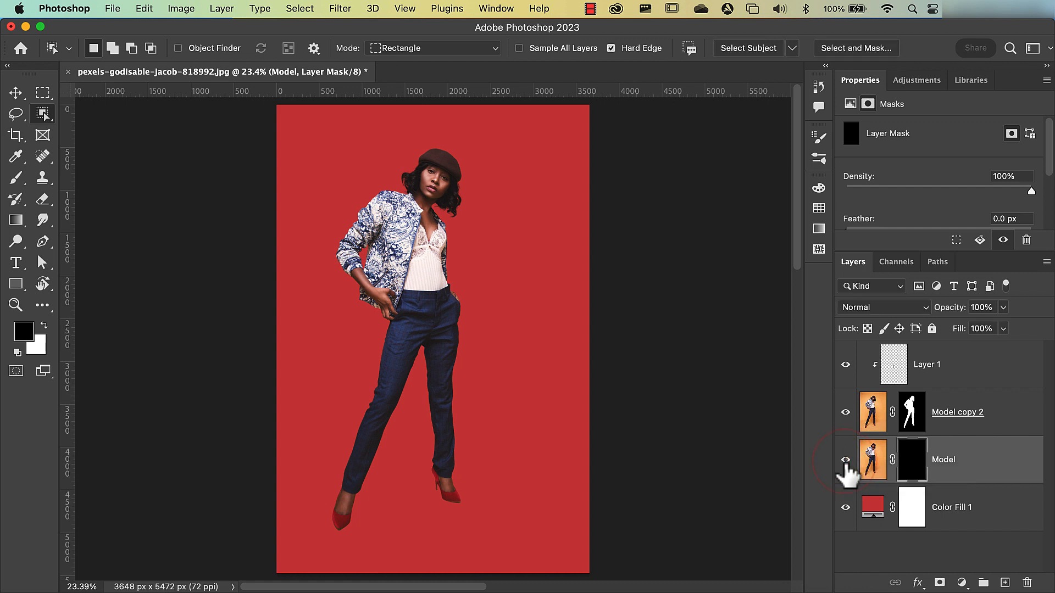
- Desaturate the Model layer's image pixels
click(871, 467)
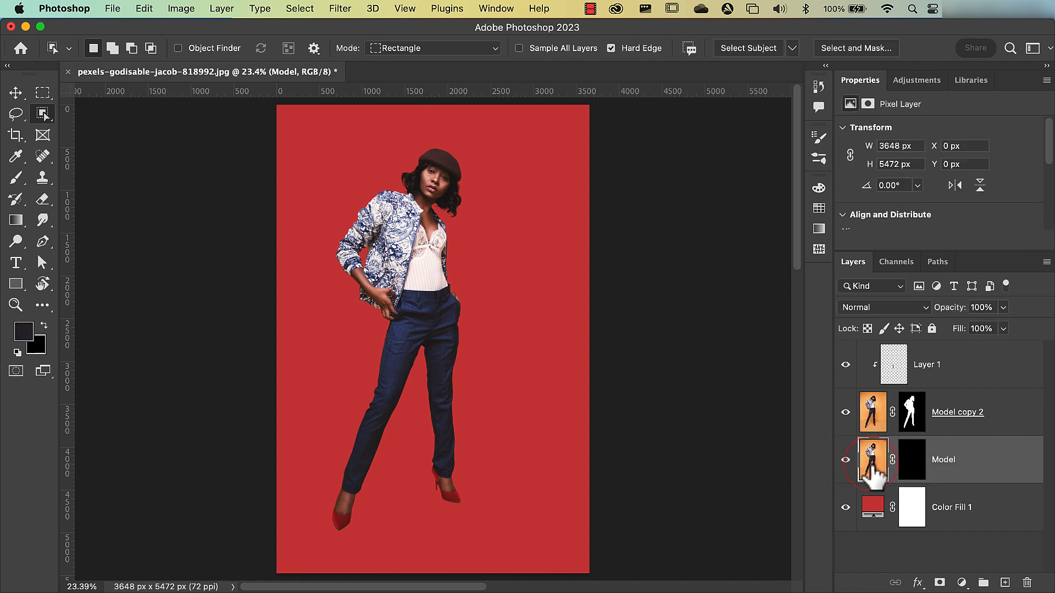
click(181, 8)
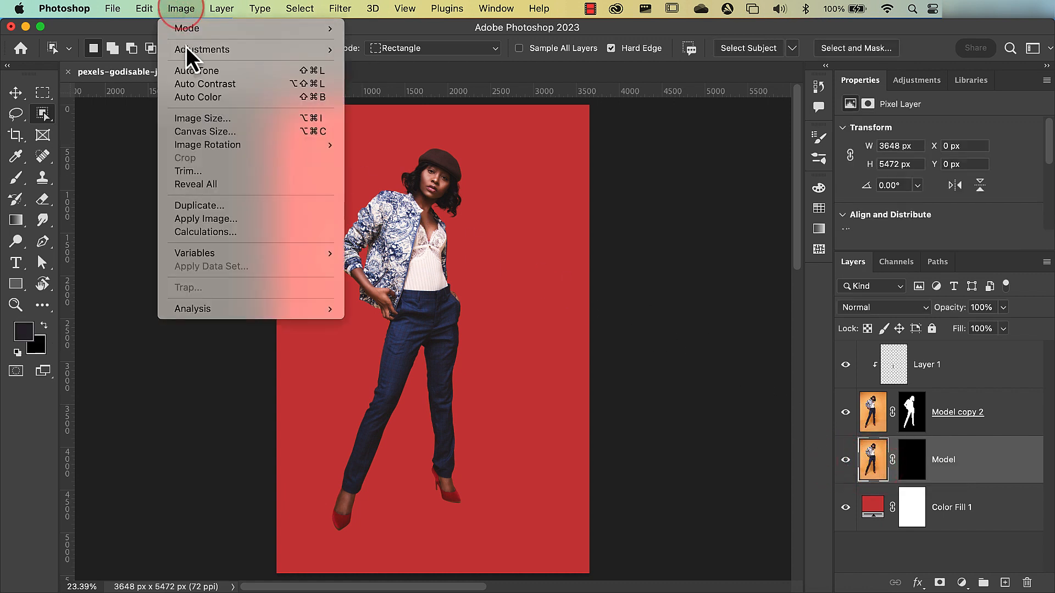
mouse_move(187, 49)
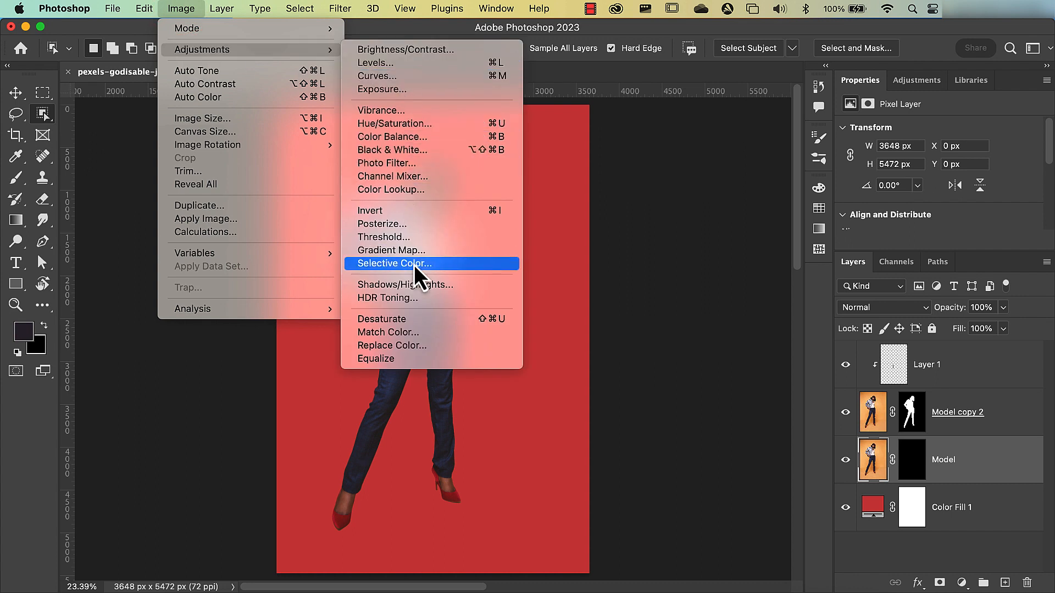
click(479, 321)
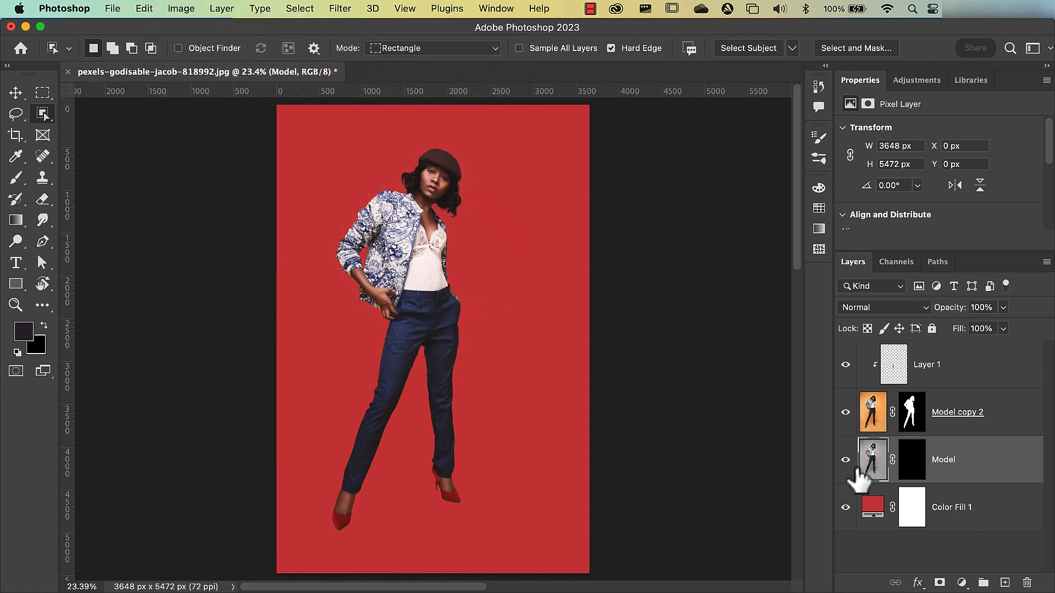
click(884, 459)
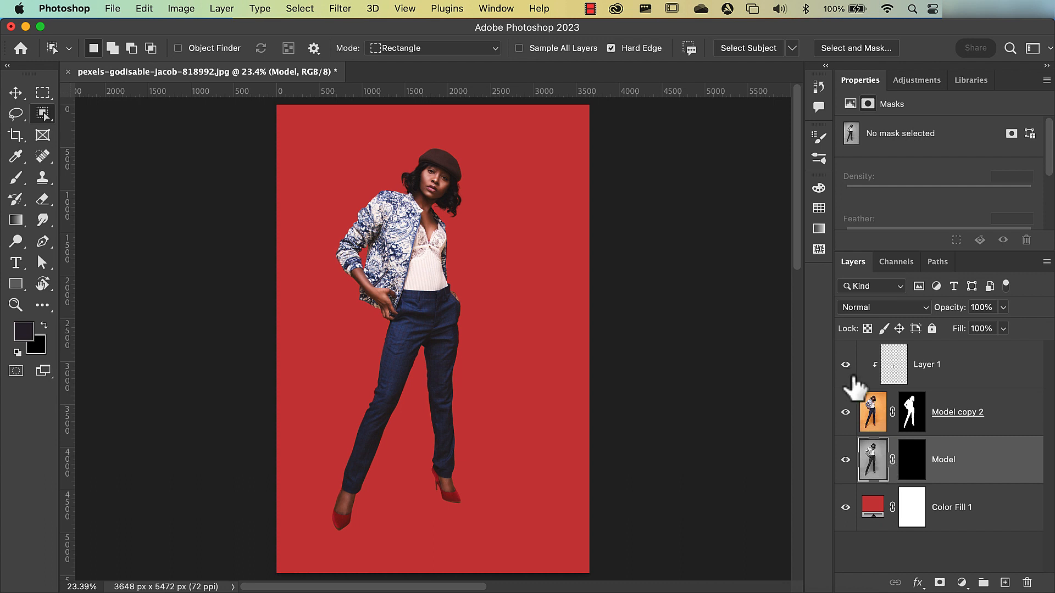
- Set the Model layer's blend mode to Multiply and keep its layer mask selected
click(913, 461)
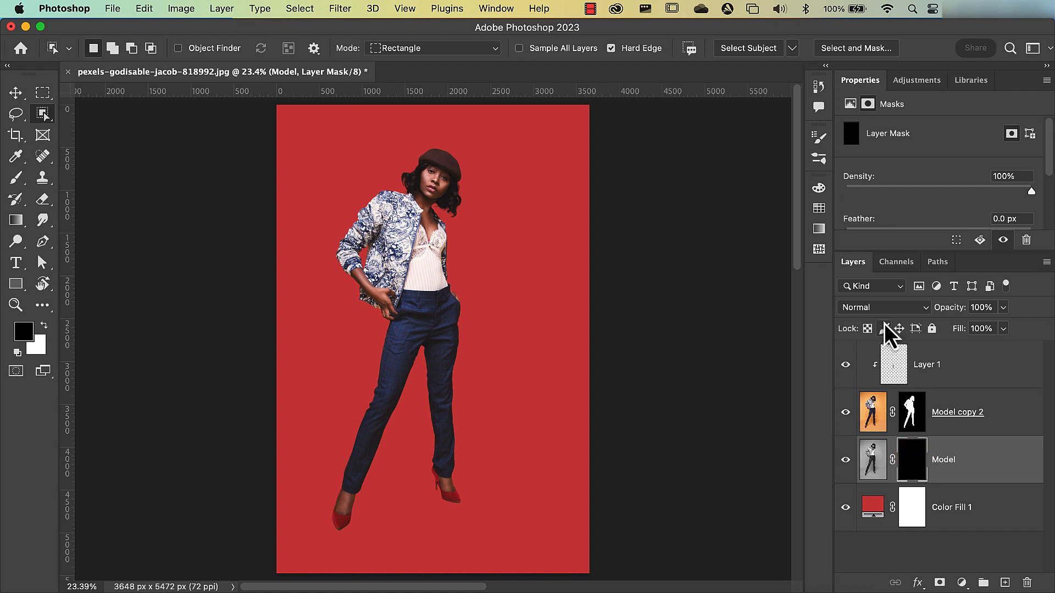
click(881, 307)
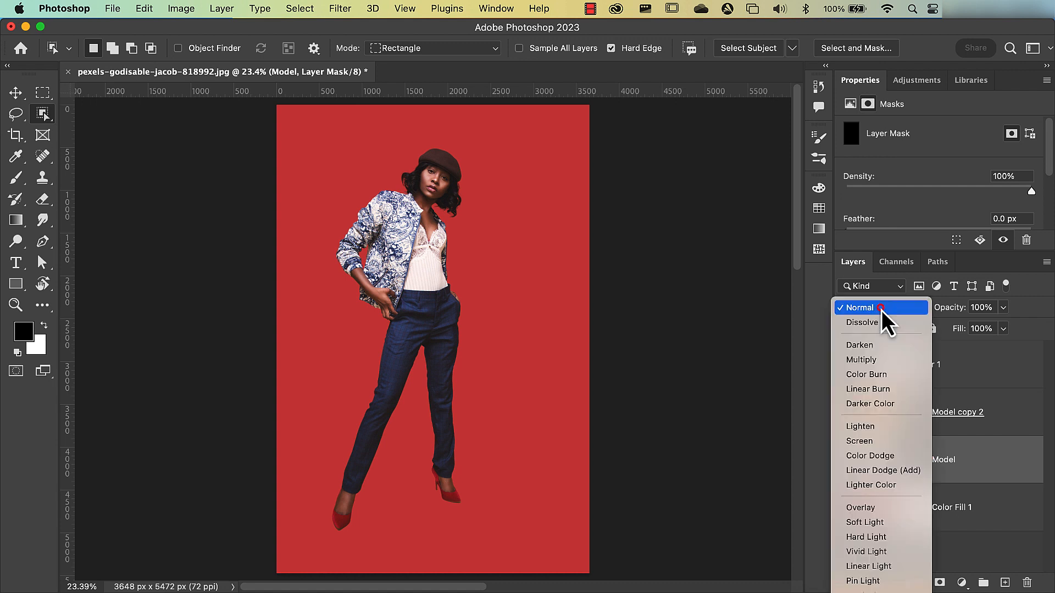
click(875, 362)
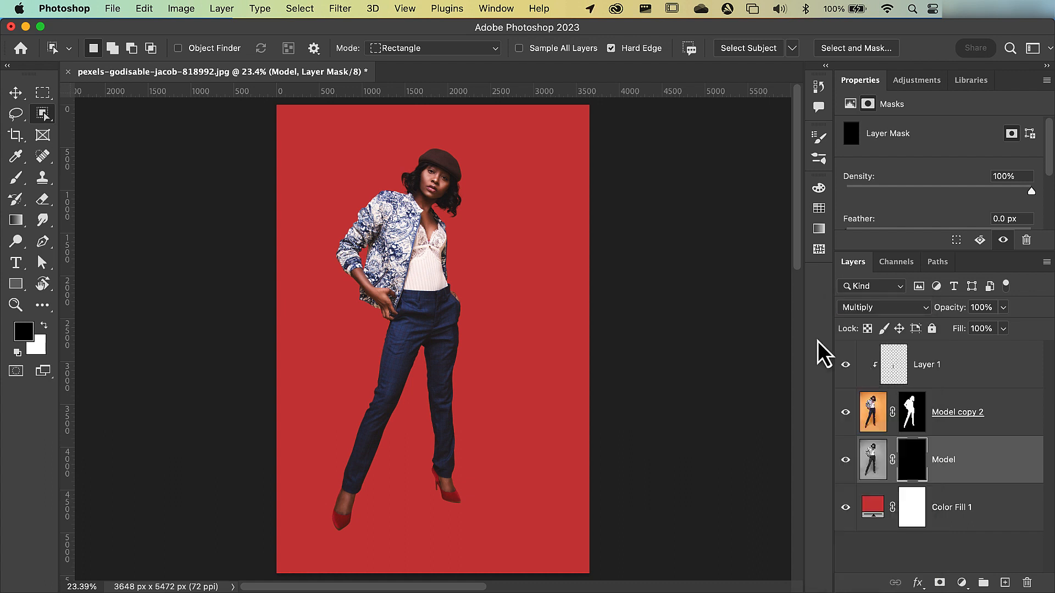
- Set up a soft brush of about 1105 px with 10% flow and white as the foreground colour
click(13, 179)
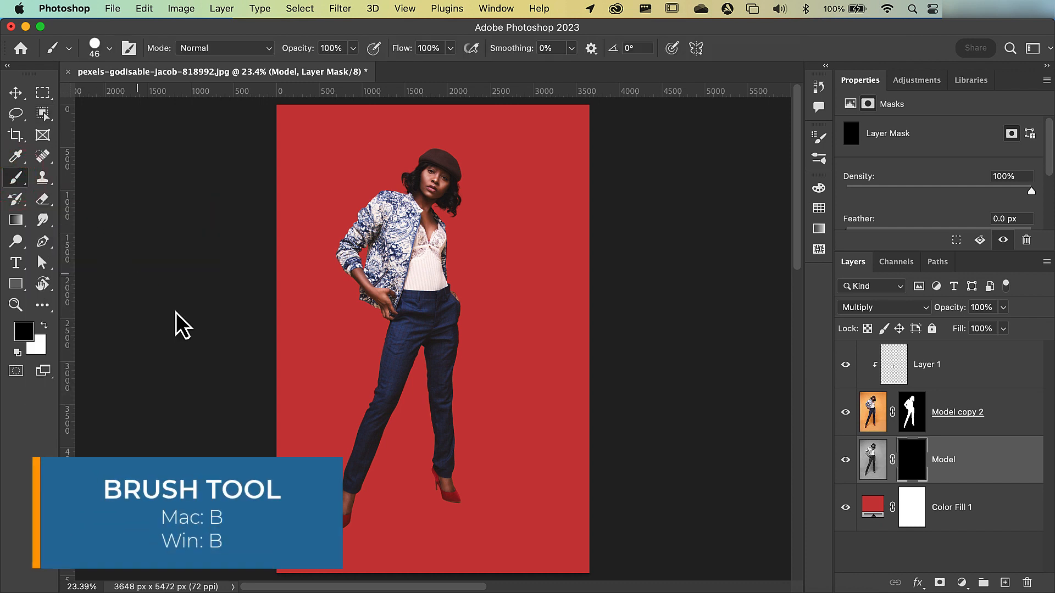
ctrl+alt+click(298, 396)
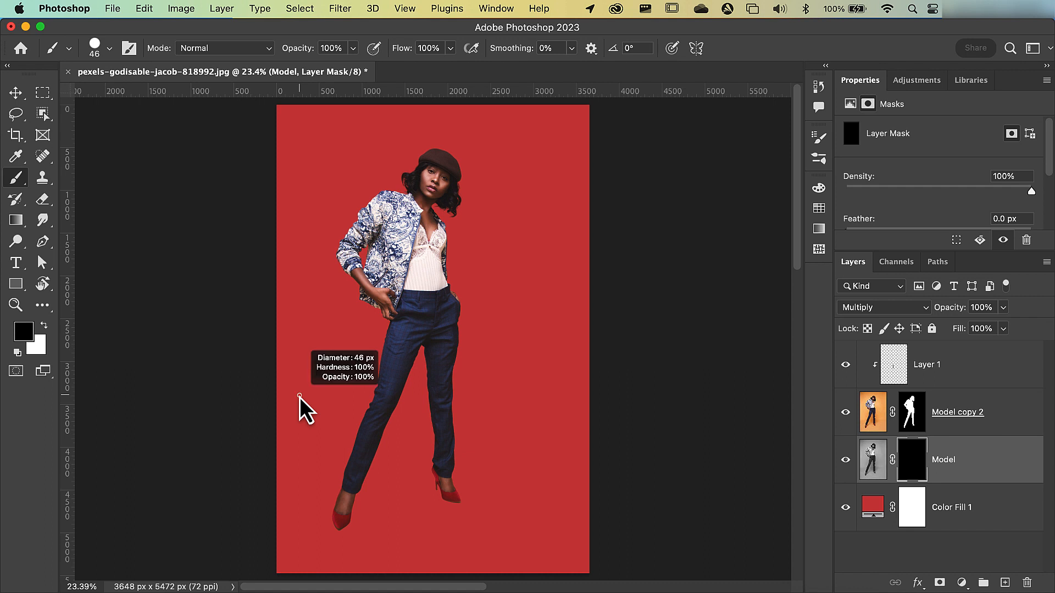
drag(298, 397, 391, 404)
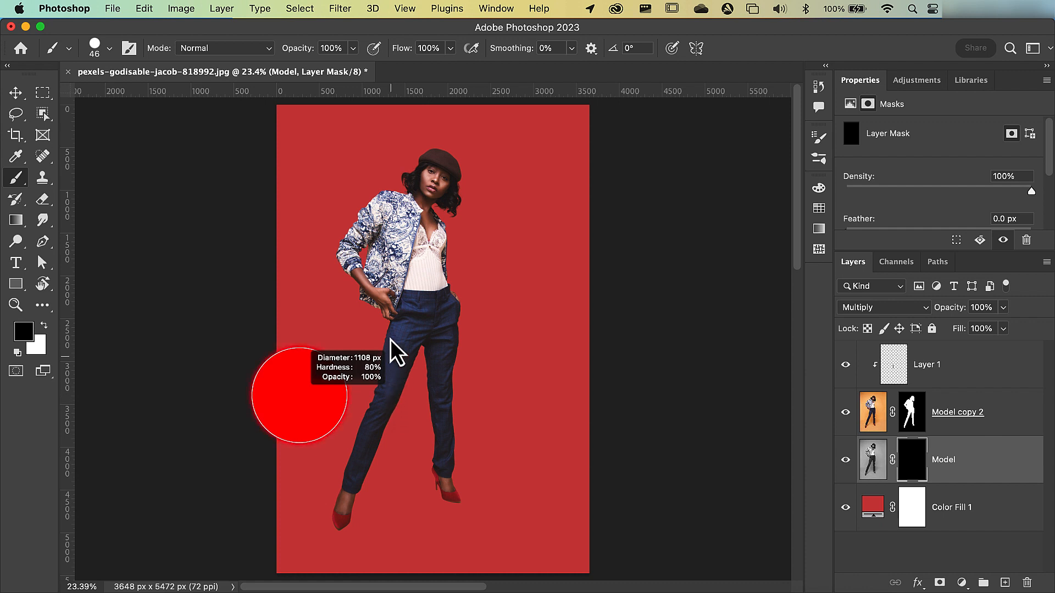
mouse_move(391, 341)
mouse_down()
mouse_move(388, 117)
mouse_move(399, 82)
mouse_up()
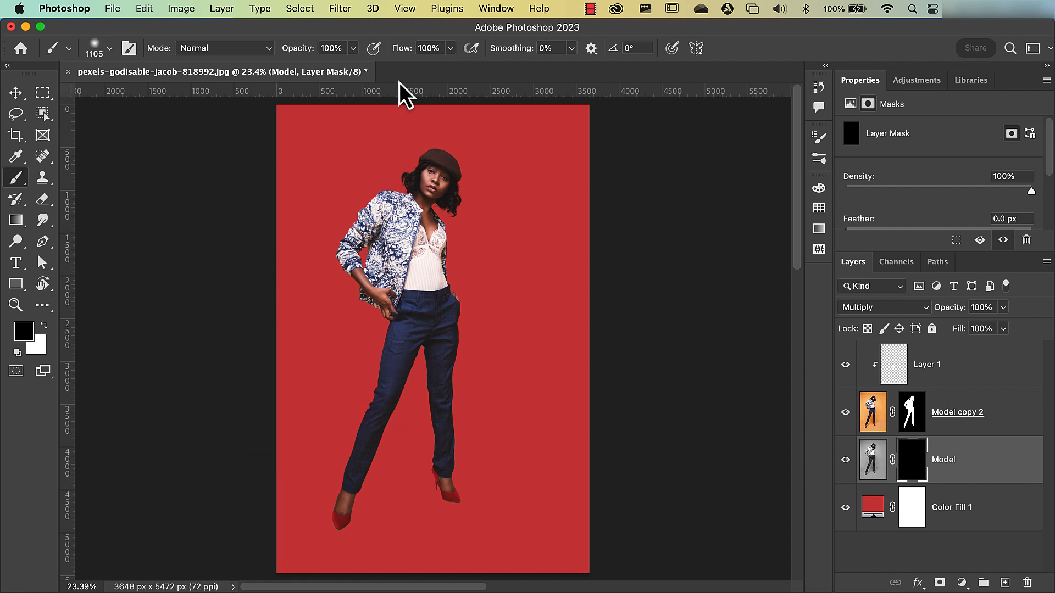
click(431, 48)
text(10)
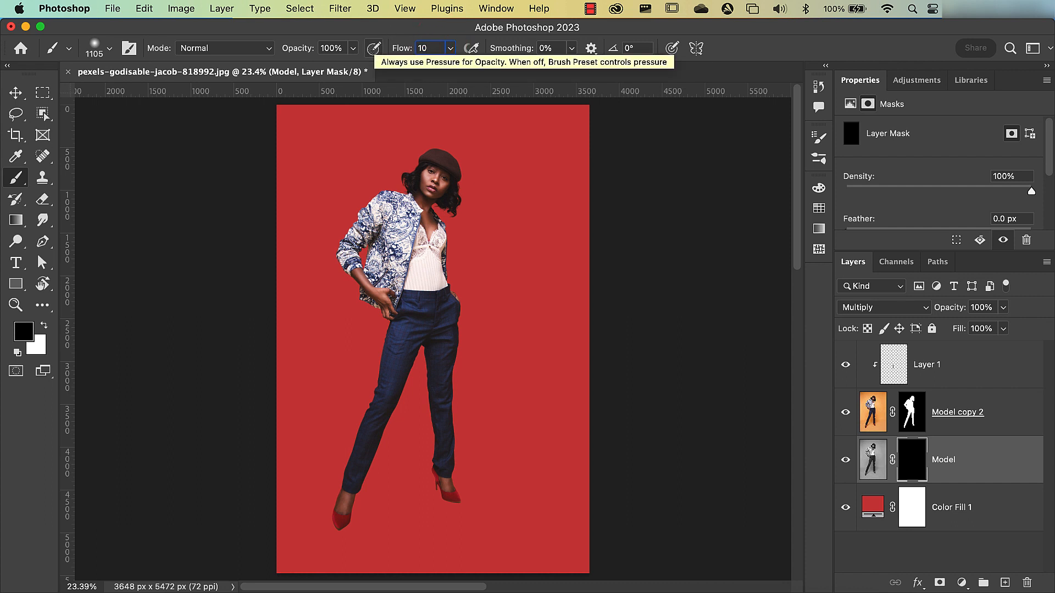
key(Return)
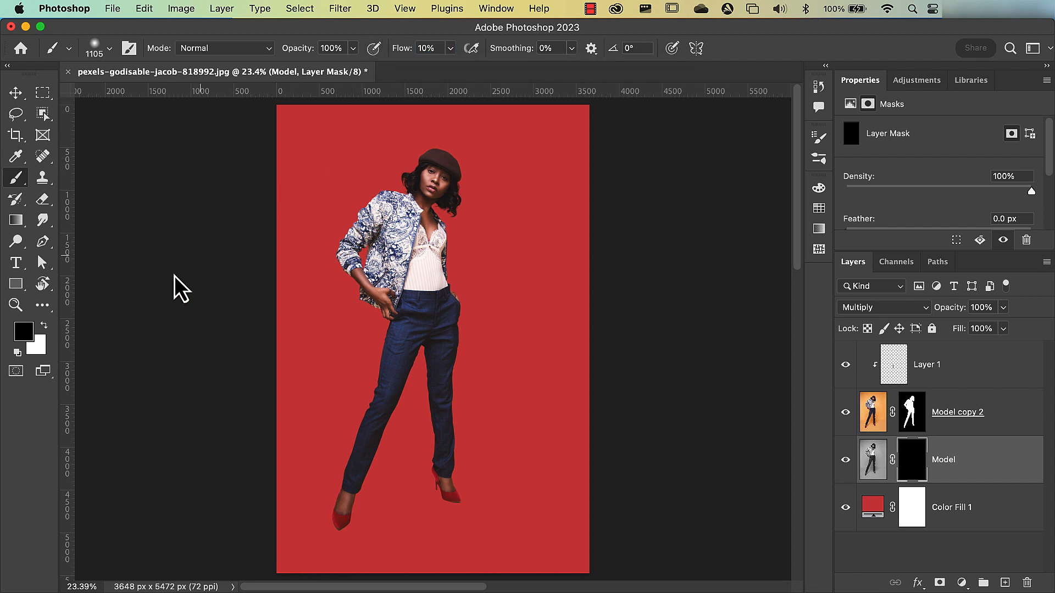
click(44, 326)
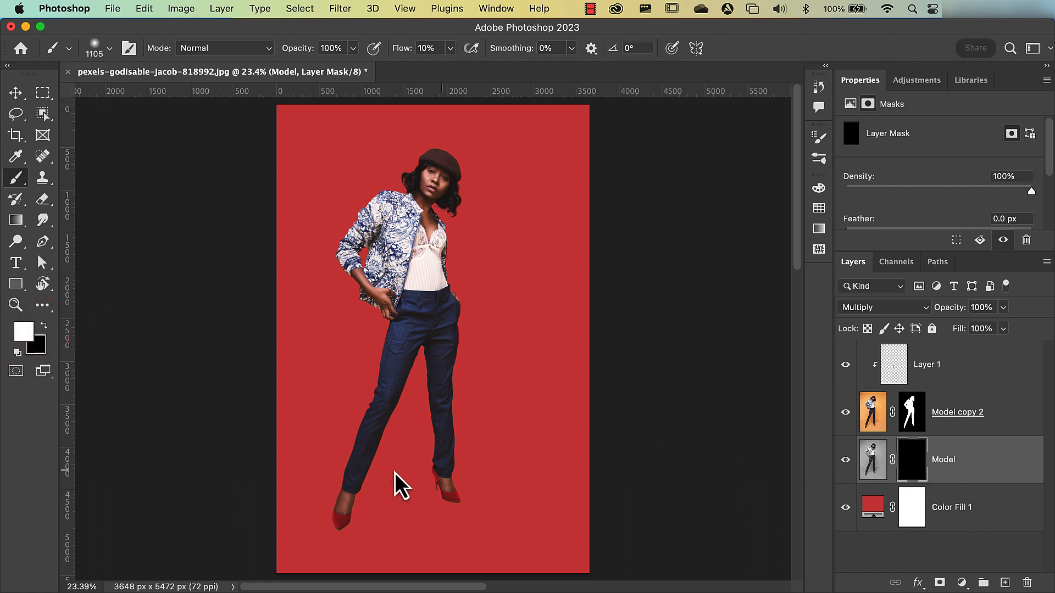
- Paint white on the Model layer's mask with a soft 1960 px brush to reveal the floor shadows and darker upper corners and sides
mouse_move(328, 512)
mouse_down()
mouse_move(477, 491)
mouse_move(358, 485)
mouse_move(435, 467)
mouse_move(337, 446)
mouse_move(443, 423)
mouse_move(368, 407)
mouse_move(491, 388)
mouse_move(375, 381)
mouse_move(421, 368)
mouse_move(339, 410)
mouse_move(292, 475)
mouse_move(455, 418)
mouse_move(424, 421)
mouse_move(498, 427)
mouse_move(541, 391)
mouse_move(438, 446)
mouse_move(358, 459)
mouse_move(394, 412)
mouse_move(317, 410)
mouse_move(433, 370)
mouse_move(454, 463)
mouse_move(555, 504)
mouse_move(358, 535)
mouse_move(307, 513)
mouse_move(340, 422)
mouse_up()
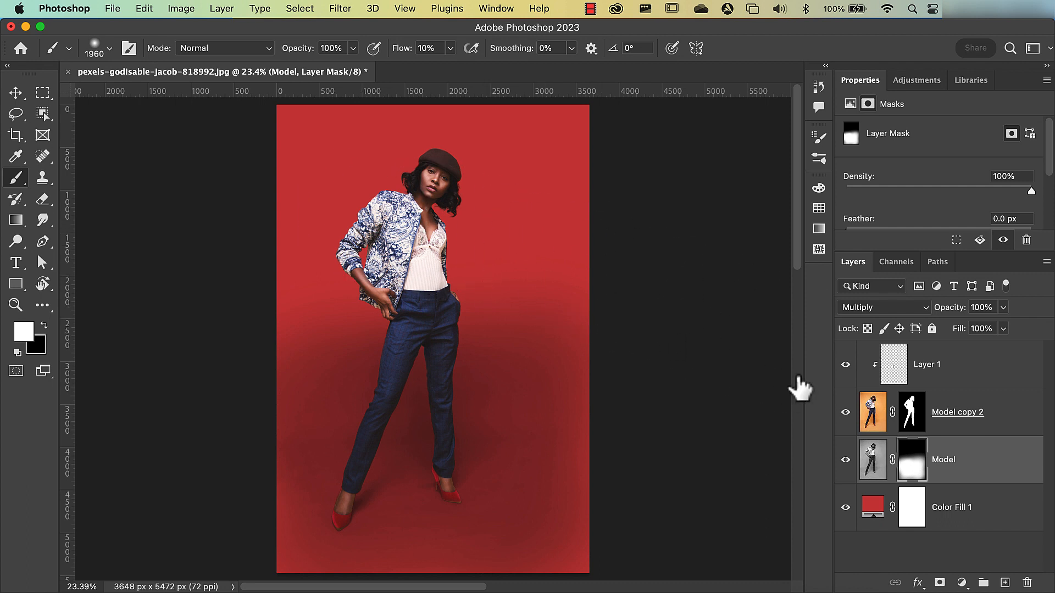
shift+click(918, 422)
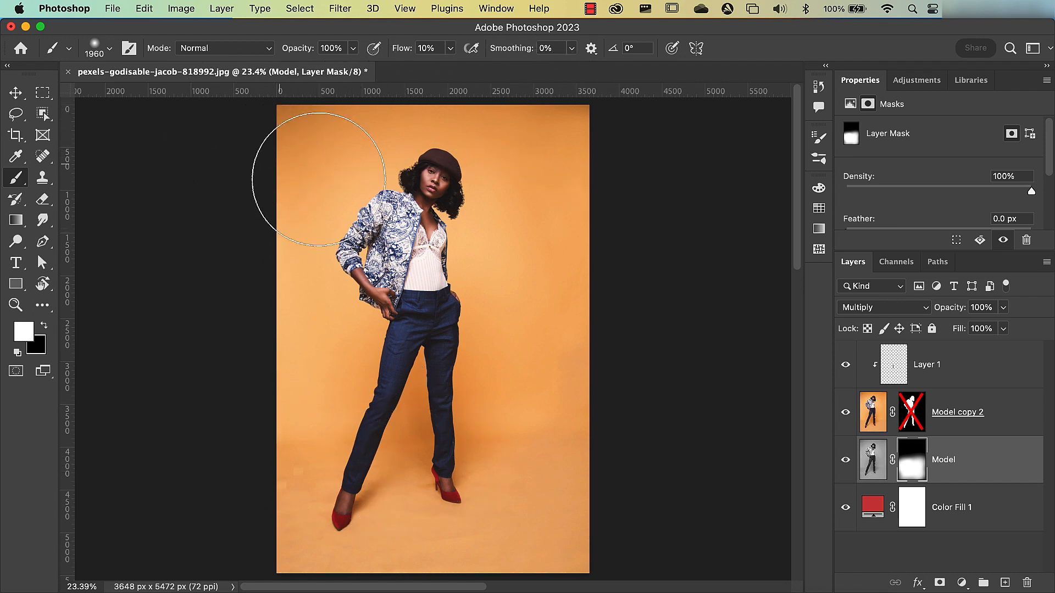
shift+click(912, 423)
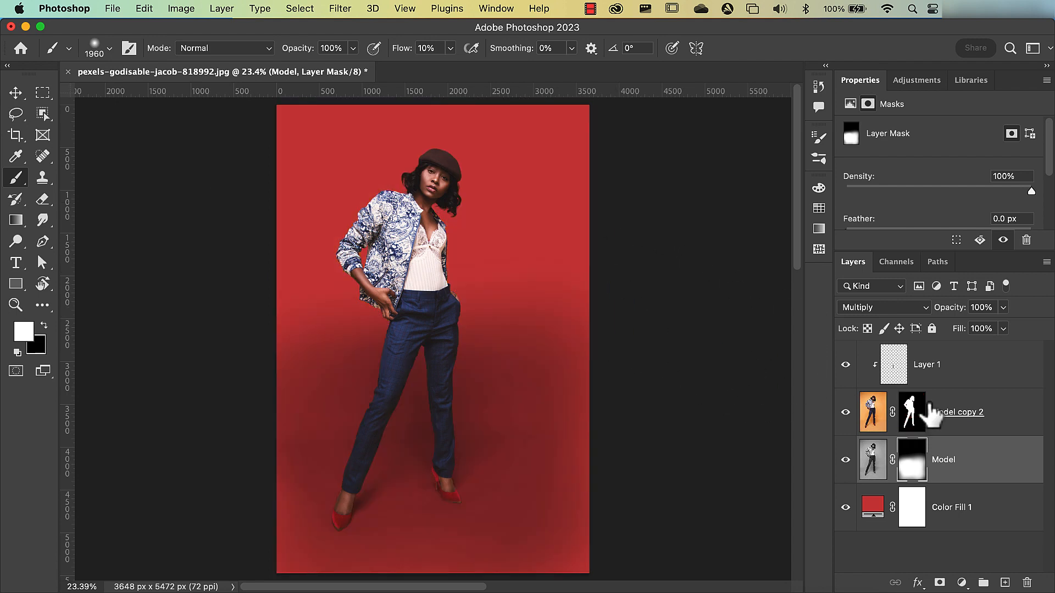
mouse_move(268, 128)
mouse_down()
mouse_move(326, 107)
mouse_move(316, 113)
mouse_move(329, 98)
mouse_move(468, 111)
mouse_move(444, 101)
mouse_move(507, 108)
mouse_move(603, 162)
mouse_up()
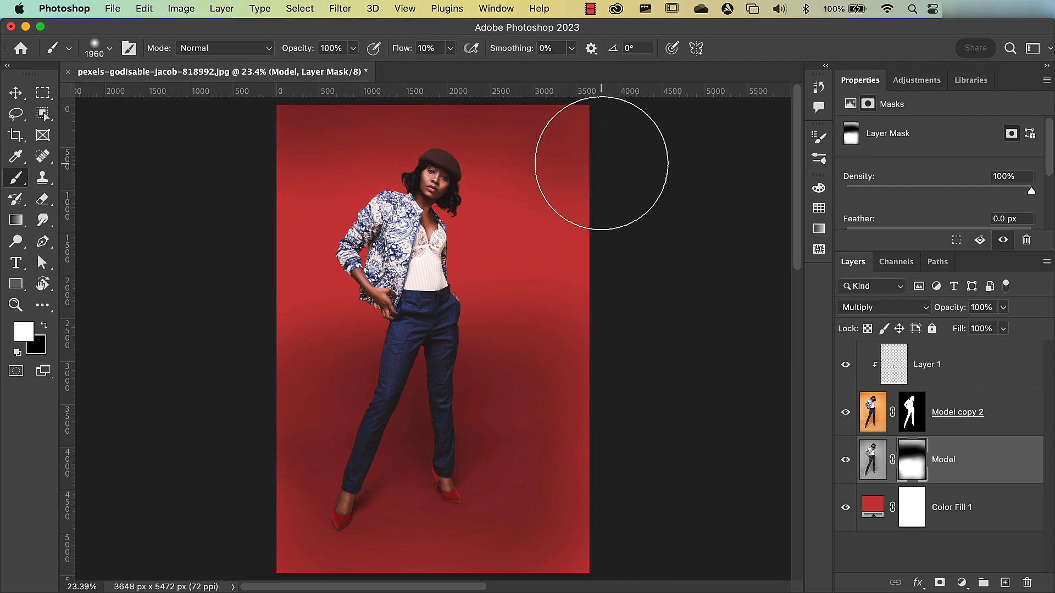
drag(308, 112, 282, 171)
drag(571, 161, 592, 272)
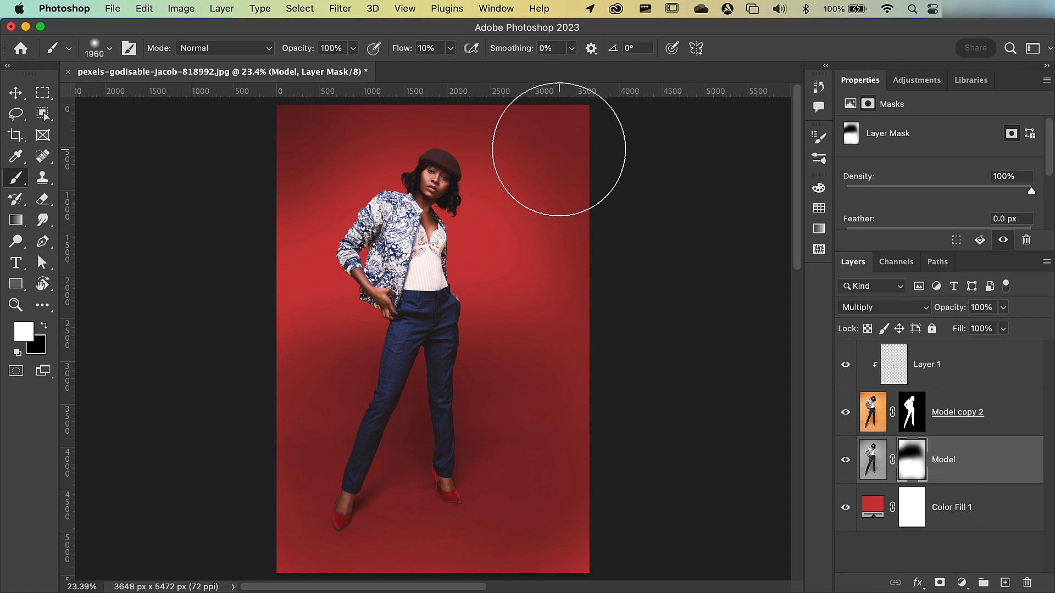
- Brighten the Model layer's shadows with a Curves adjustment clipped to that layer, its white point set to input 195
click(961, 582)
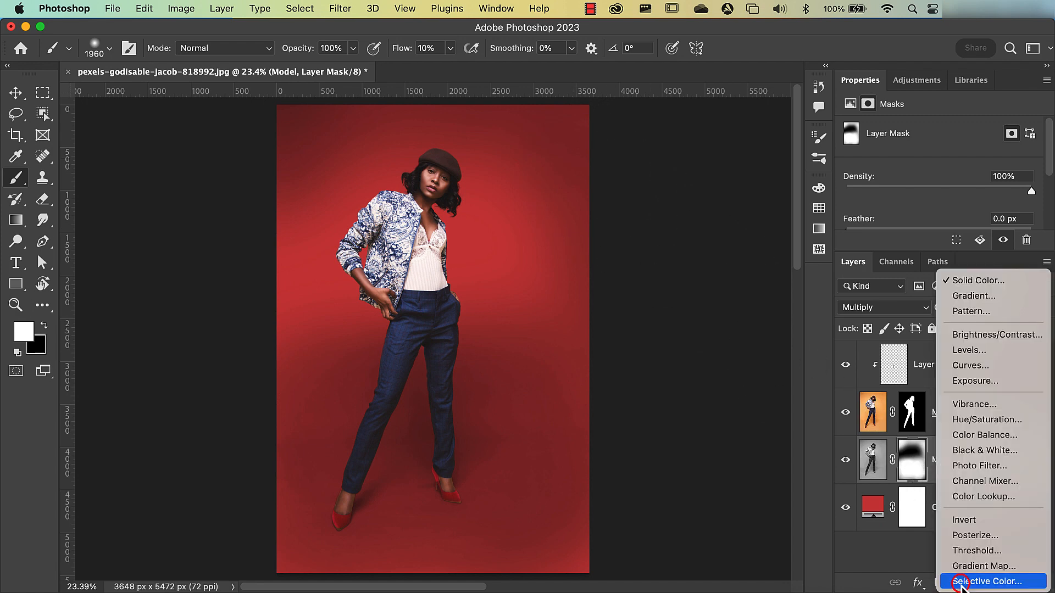
click(967, 364)
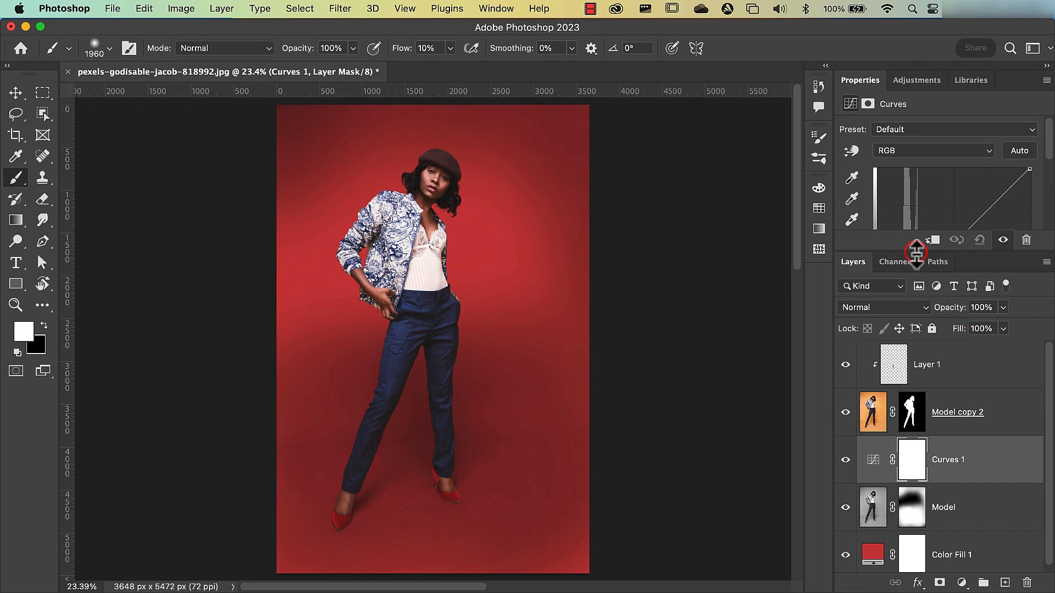
drag(915, 252, 929, 393)
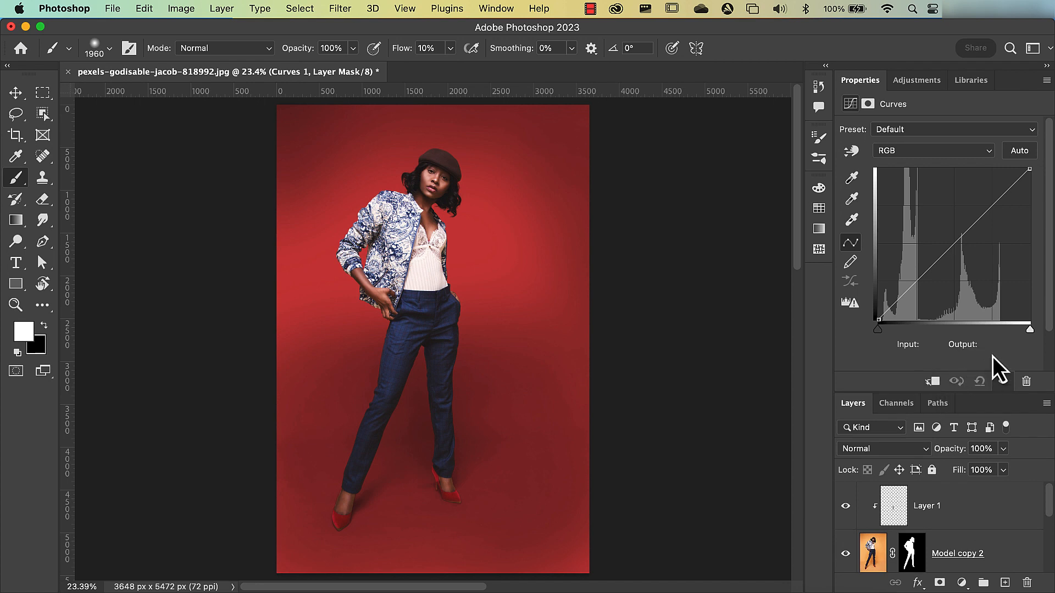
click(1029, 331)
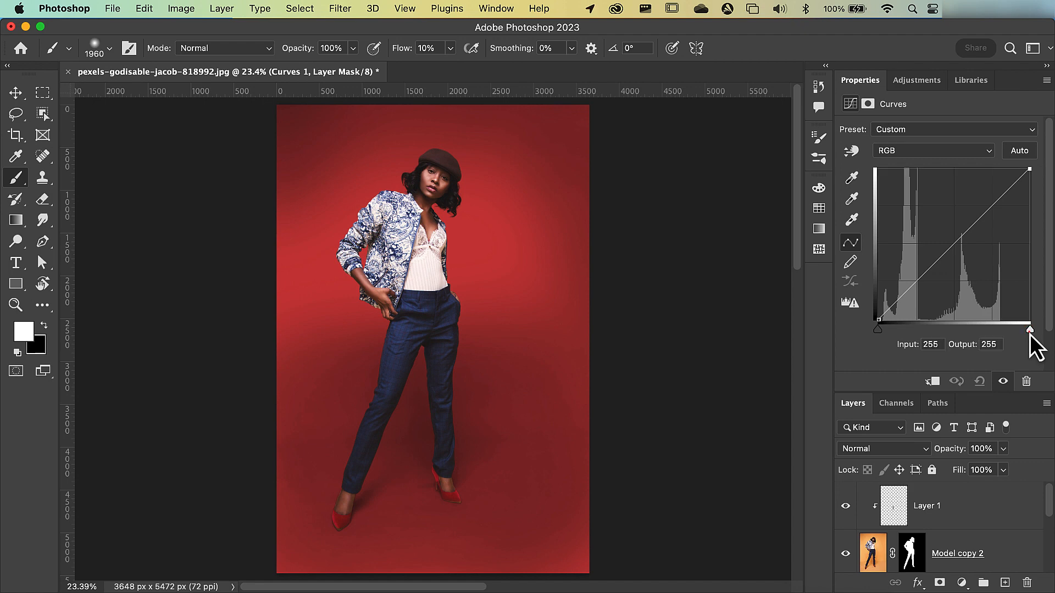
drag(1030, 335, 1021, 336)
drag(1005, 335, 995, 335)
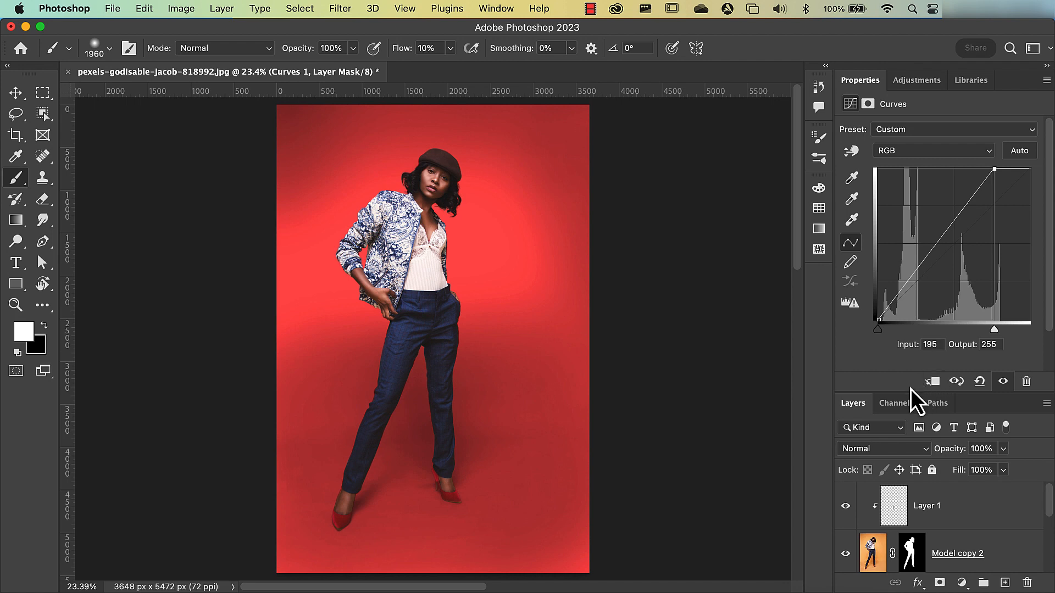
drag(900, 392, 901, 269)
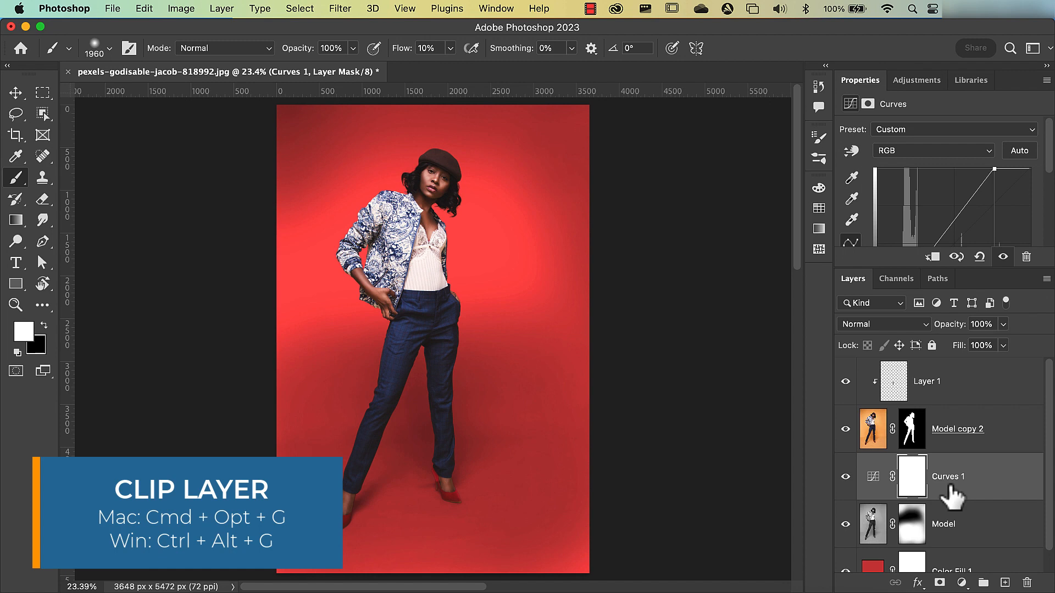
key(super+alt+g)
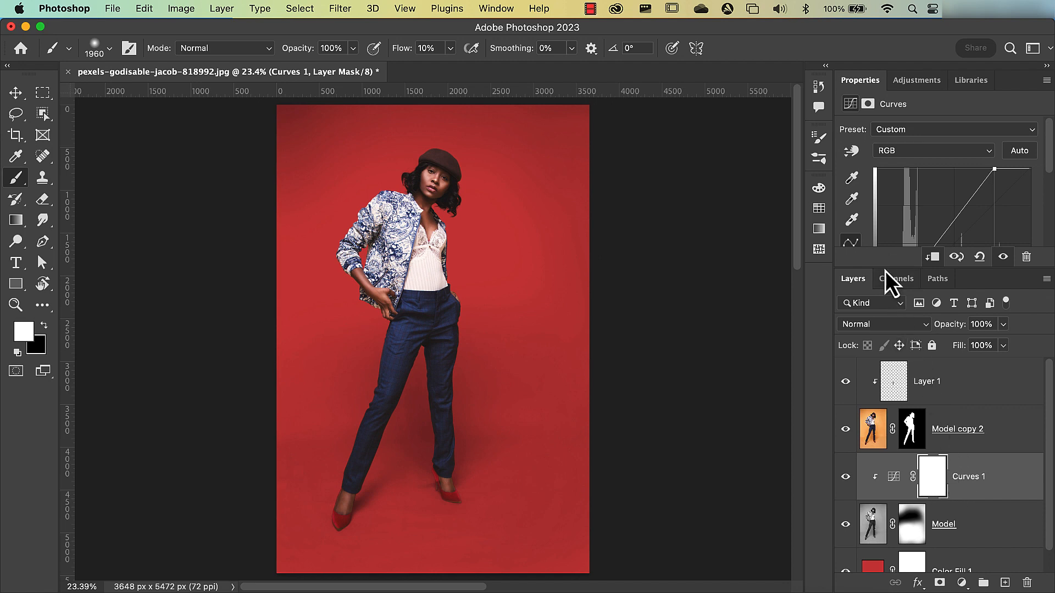
- Brighten the Curves 1 adjustment further by setting its white point to input 184 and nudging its black point slightly inward
drag(885, 269, 886, 402)
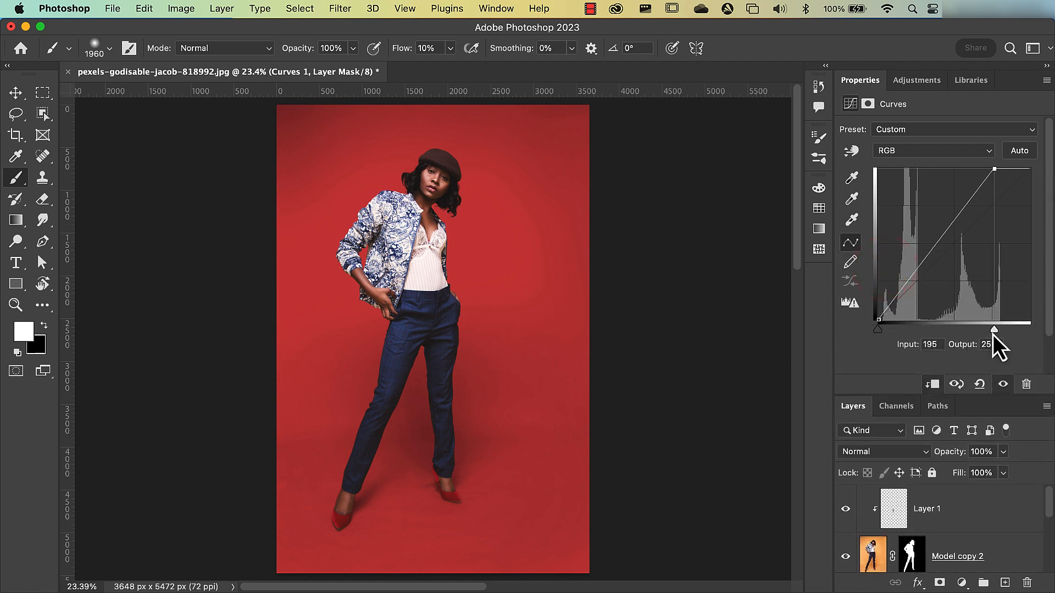
drag(993, 335, 983, 335)
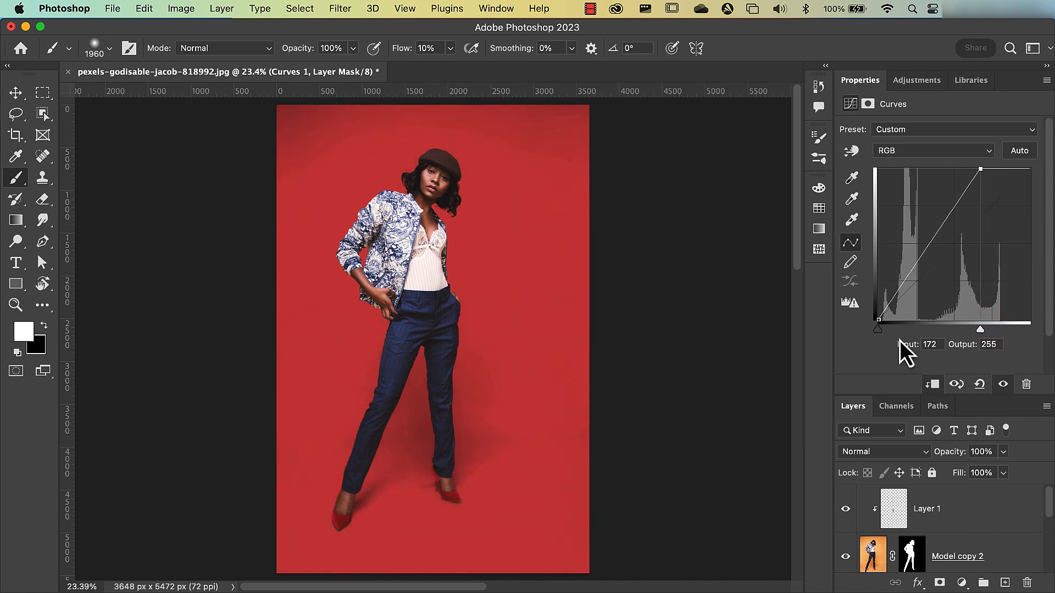
drag(877, 332, 878, 332)
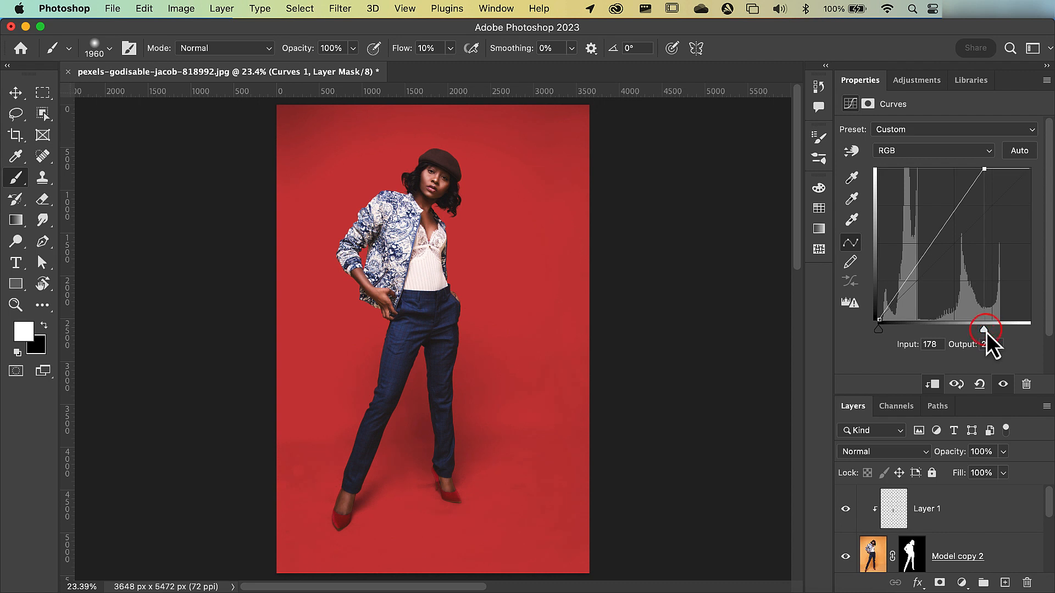
drag(987, 334, 987, 333)
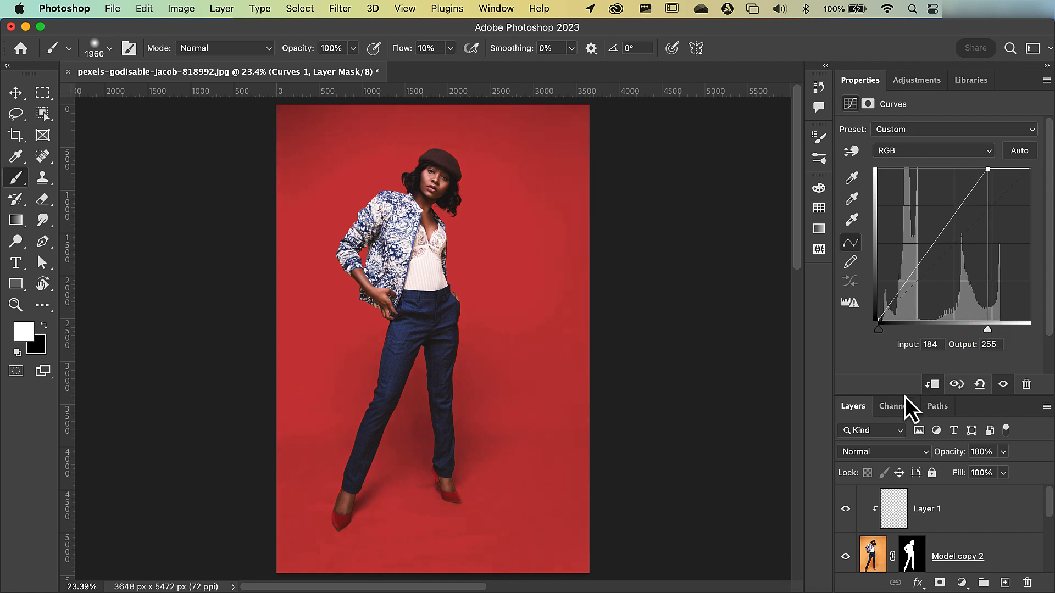
drag(904, 395, 909, 296)
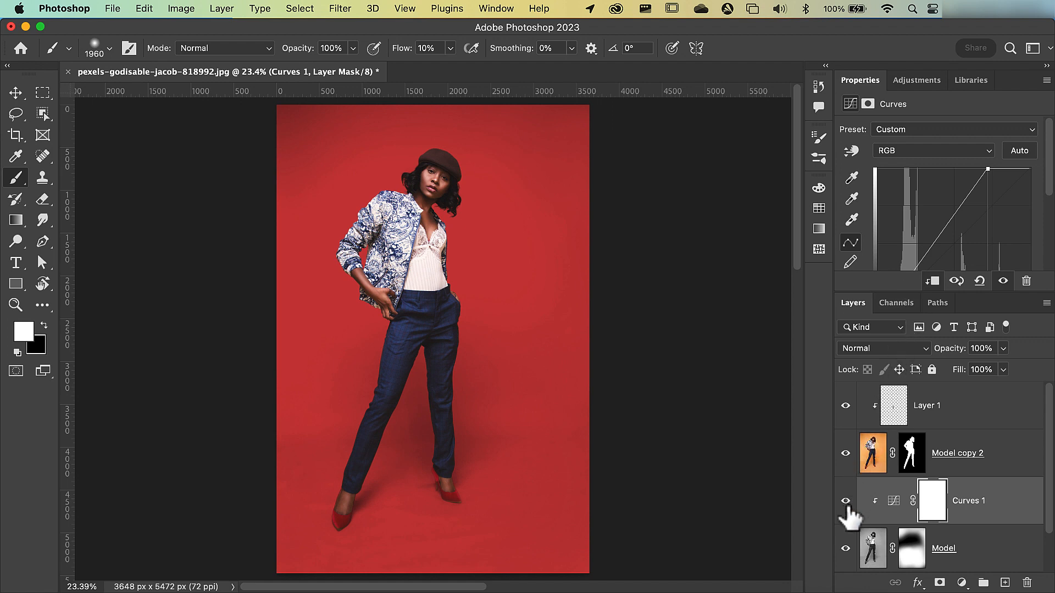
- Compare the image with the Curves 1 adjustment hidden and shown, and with the Model shadow layer hidden and shown
click(846, 502)
click(846, 501)
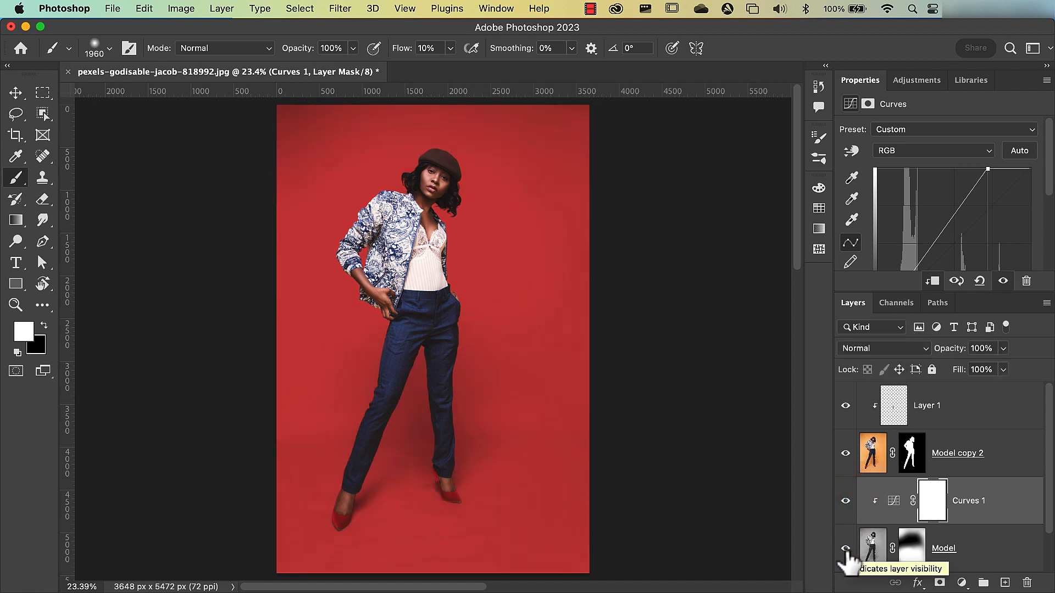
click(846, 549)
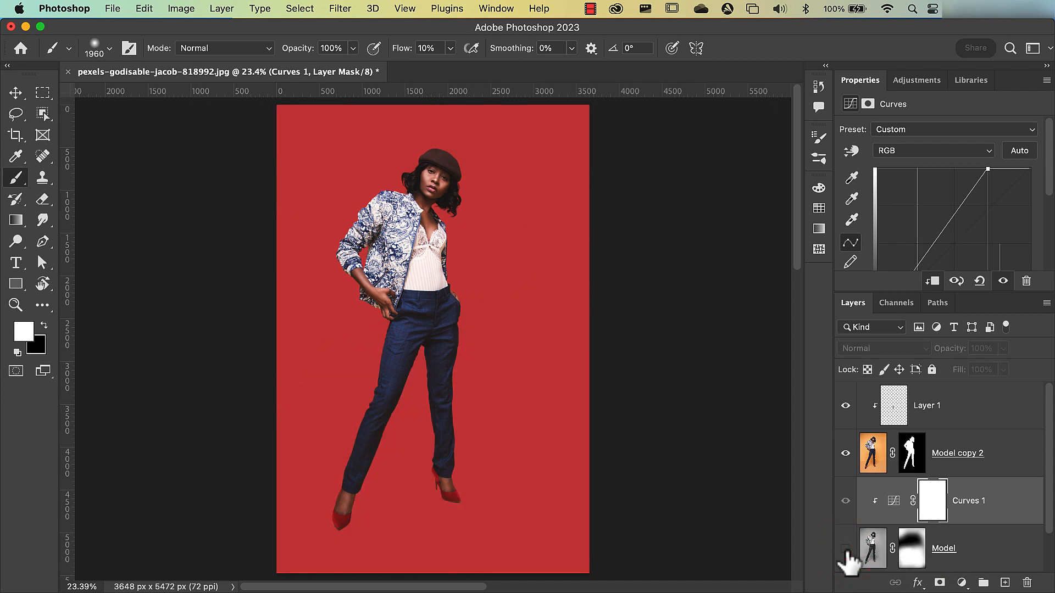
click(846, 549)
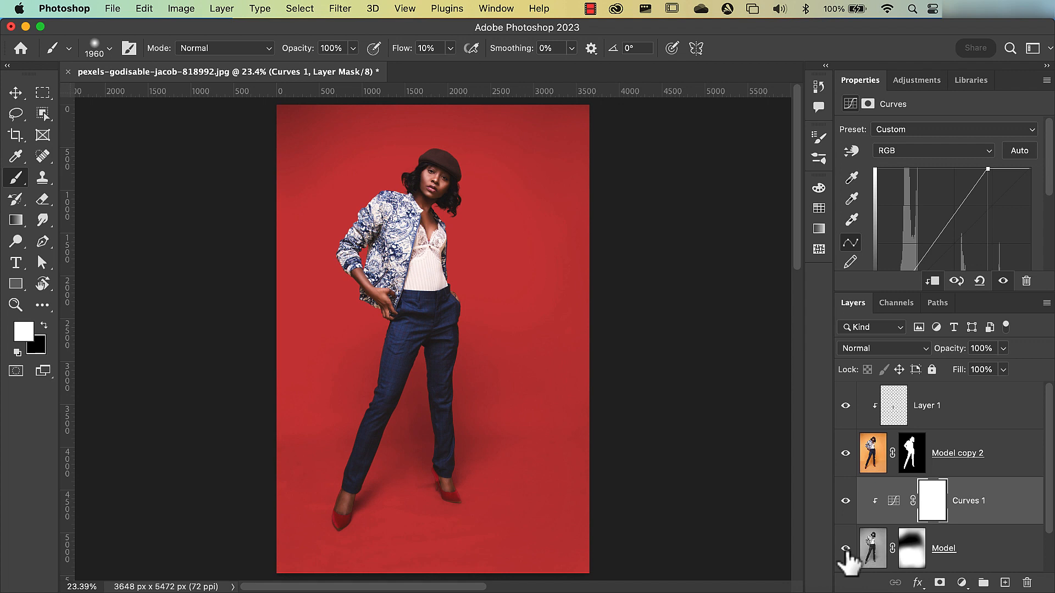
- Try out other hues for the Color Fill 1 background across the full hue range and settle back on red
scroll(846, 560, down, 2)
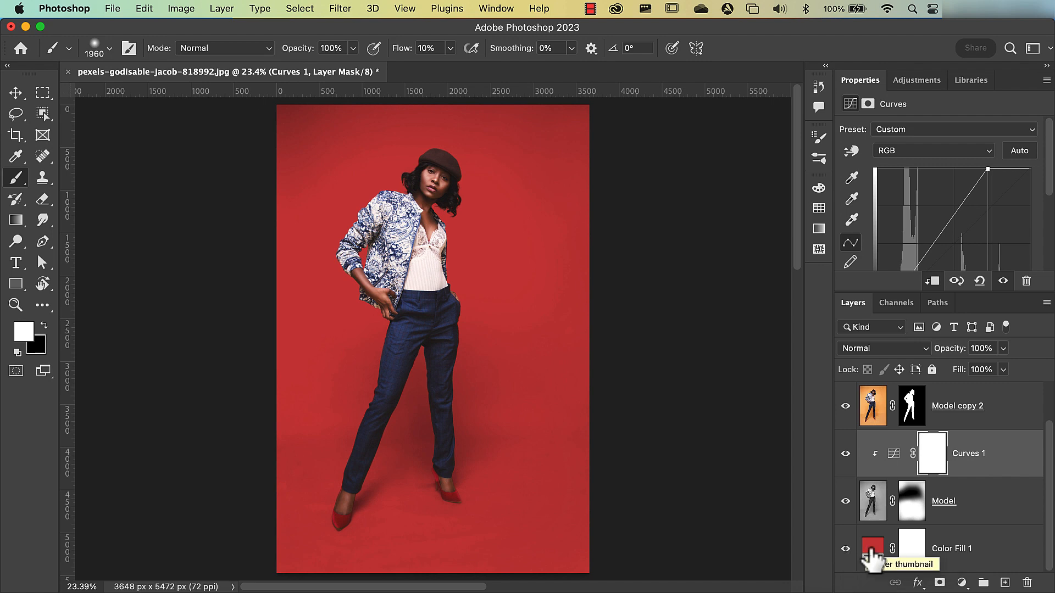
double_click(872, 549)
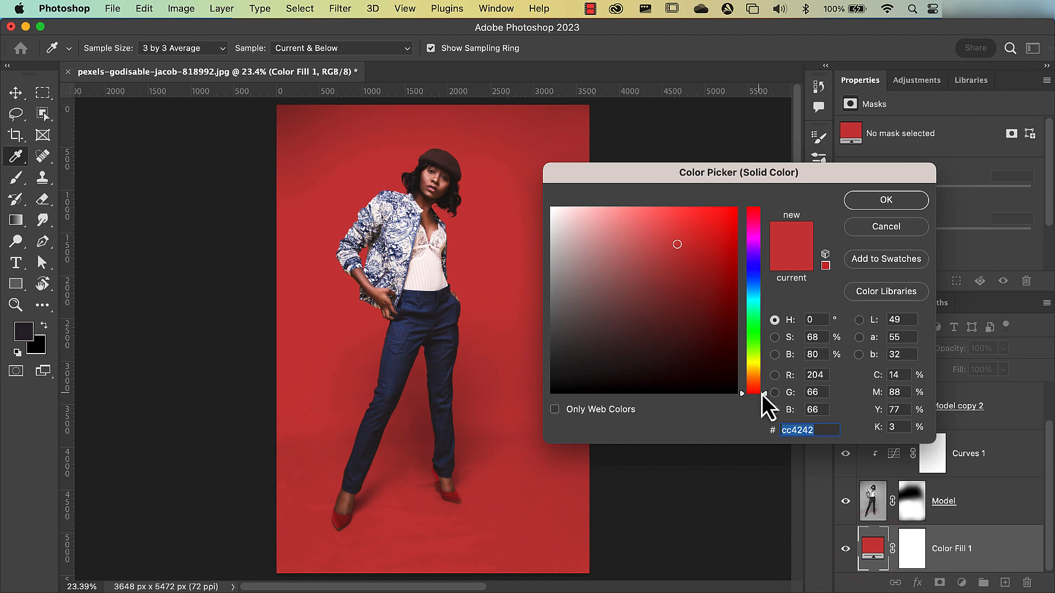
drag(761, 394, 767, 209)
key(Return)
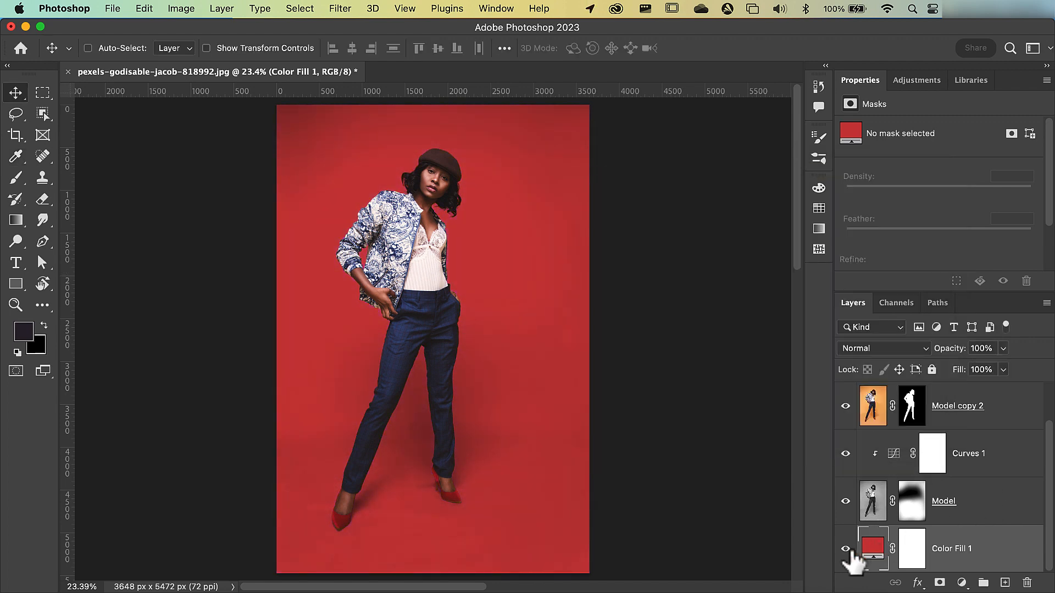
- Hide Color Fill 1, Model, Curves 1 and Layer 1, and disable the Model copy 2 mask to view the original photo
click(845, 549)
click(847, 500)
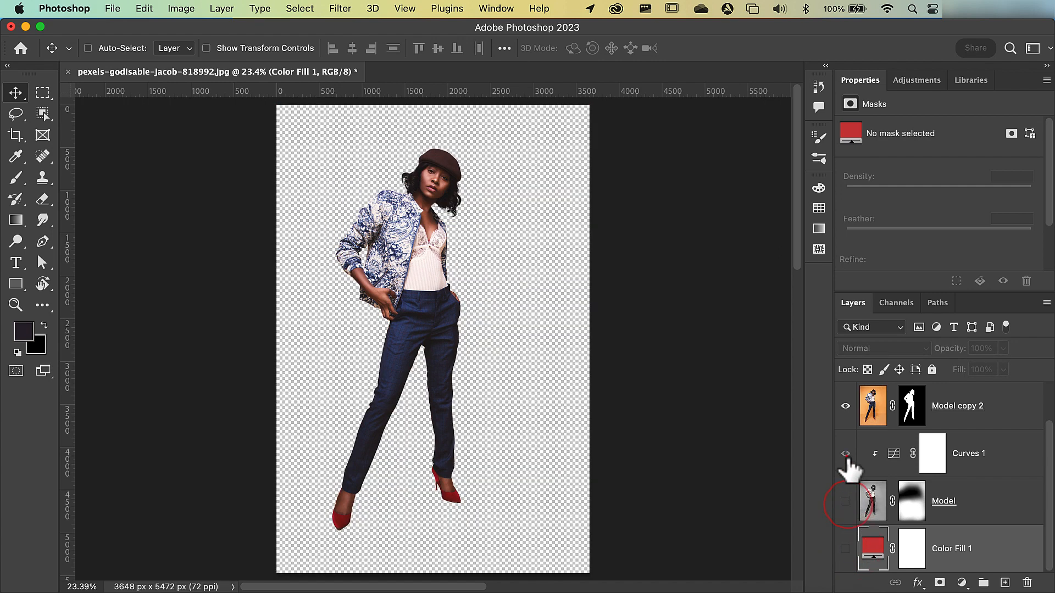
click(846, 454)
click(848, 452)
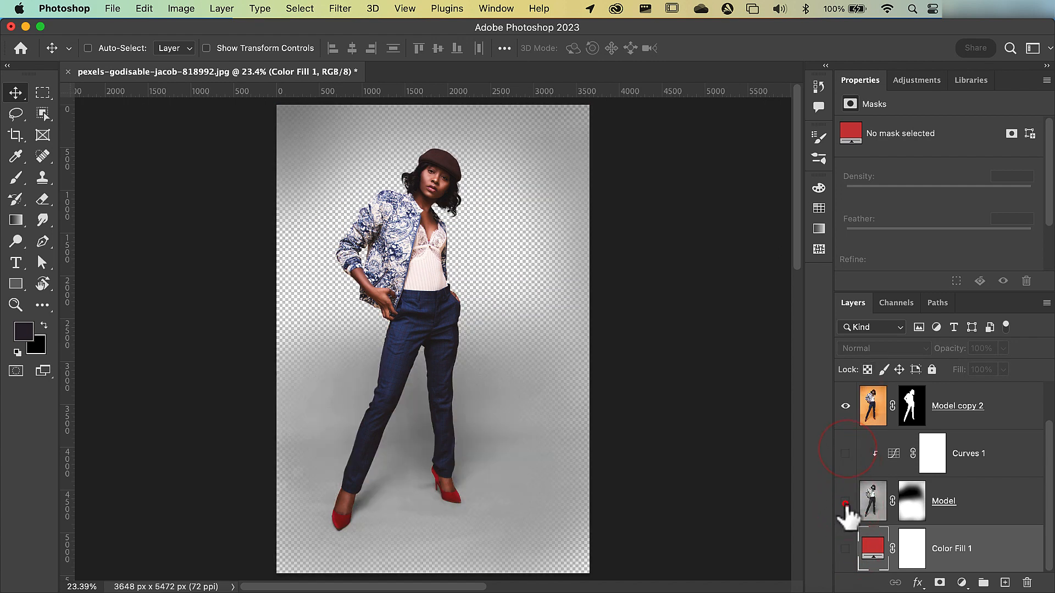
click(845, 503)
shift+click(914, 404)
scroll(857, 437, up, 1)
click(845, 405)
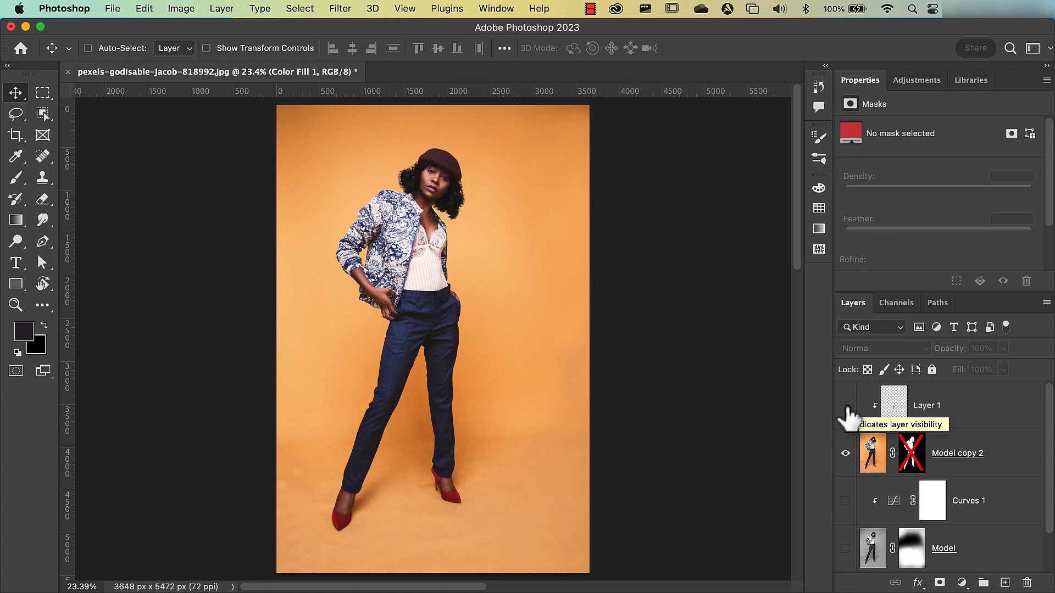
- Re-enable the Model copy 2 mask and show Color Fill 1, Model and Curves 1 again, reviewing the cutout between stages
scroll(847, 420, down, 1)
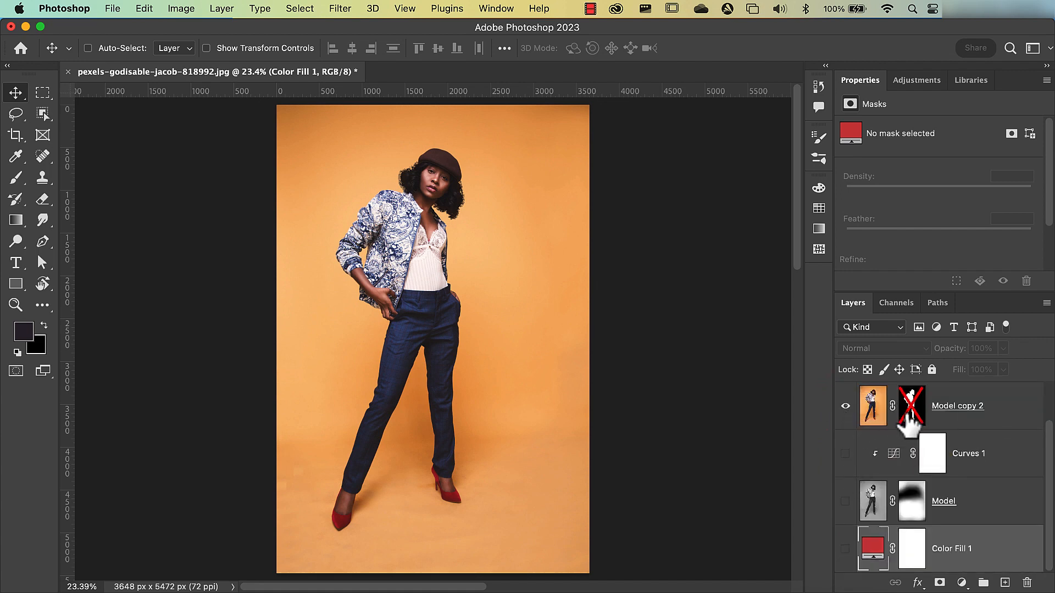
shift+click(910, 413)
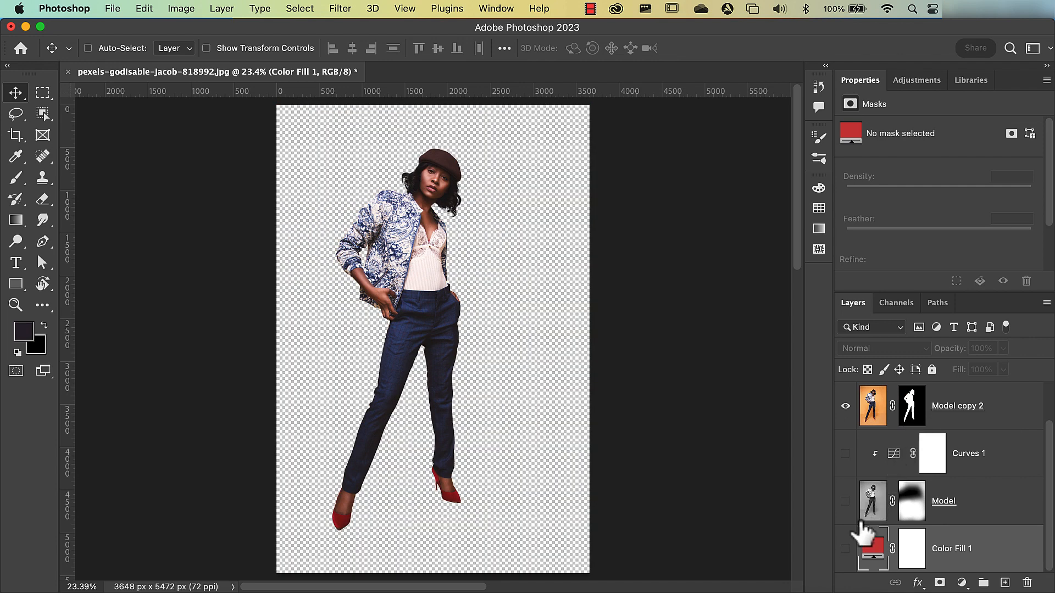
click(845, 549)
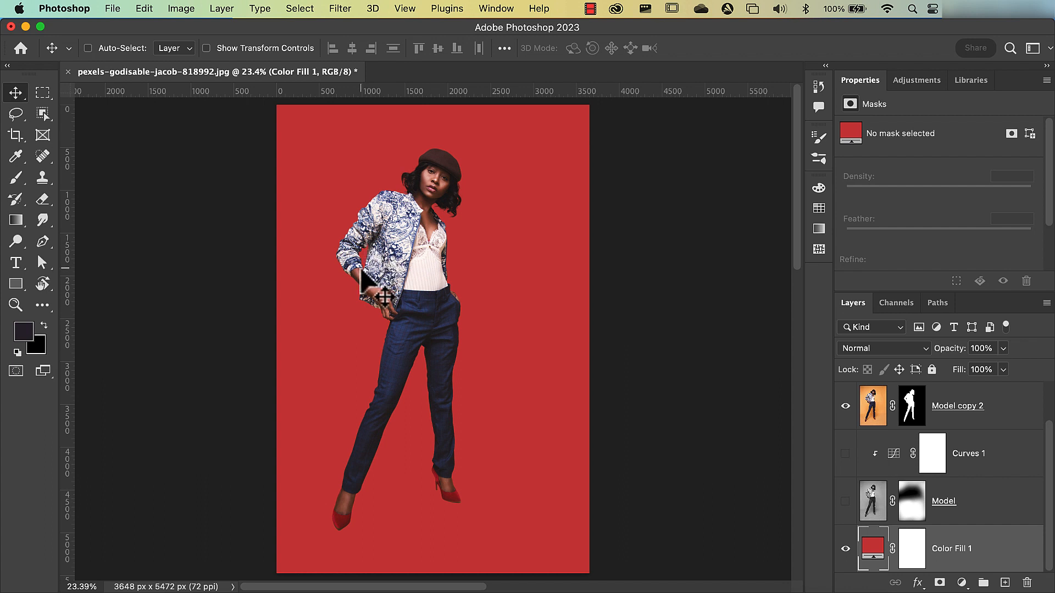
scroll(363, 275, up, 3)
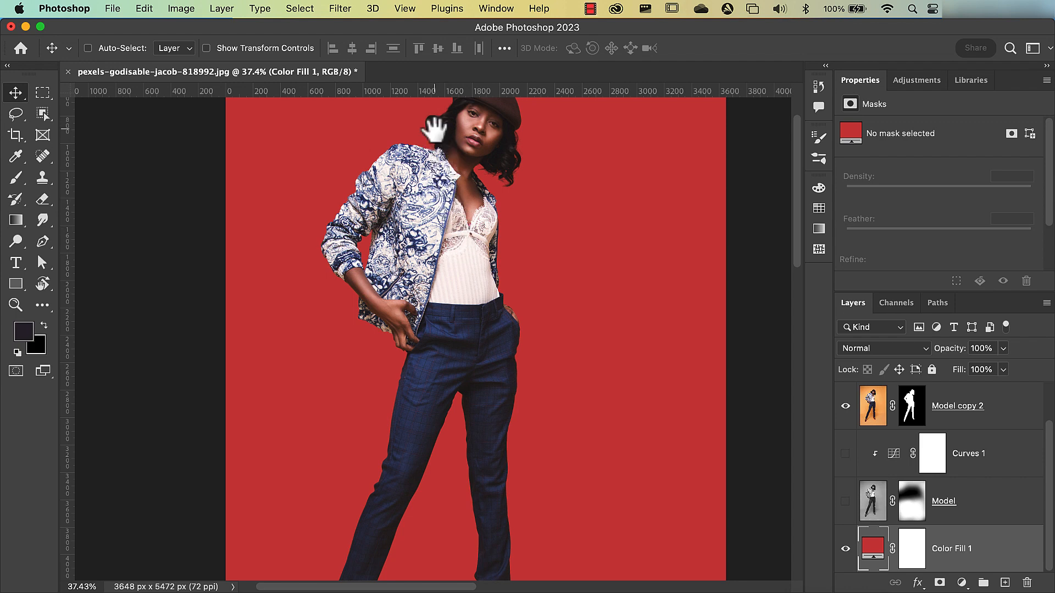
drag(435, 128, 437, 185)
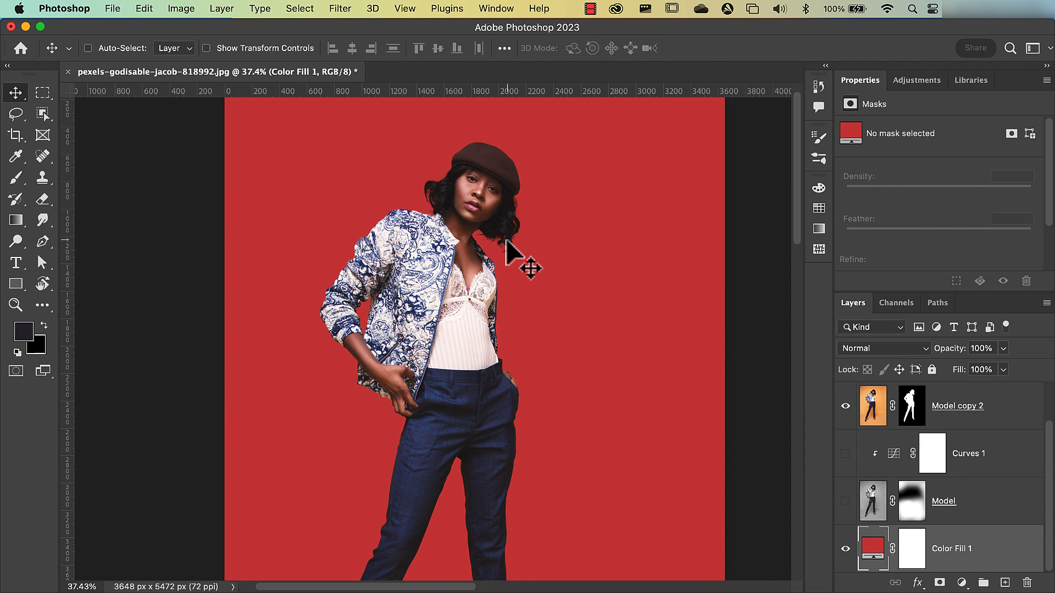
key(super+0)
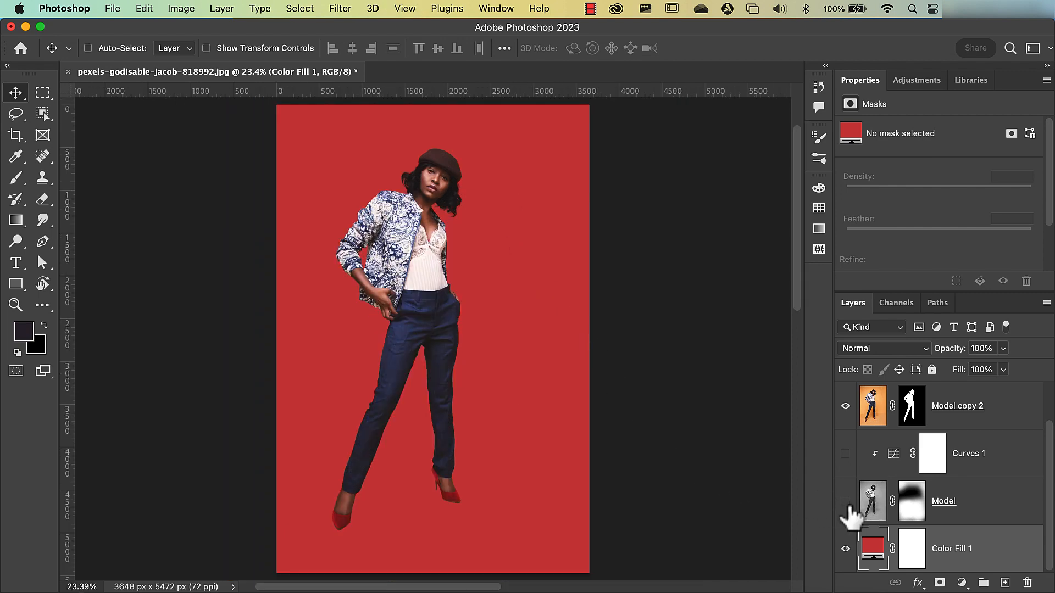
click(845, 501)
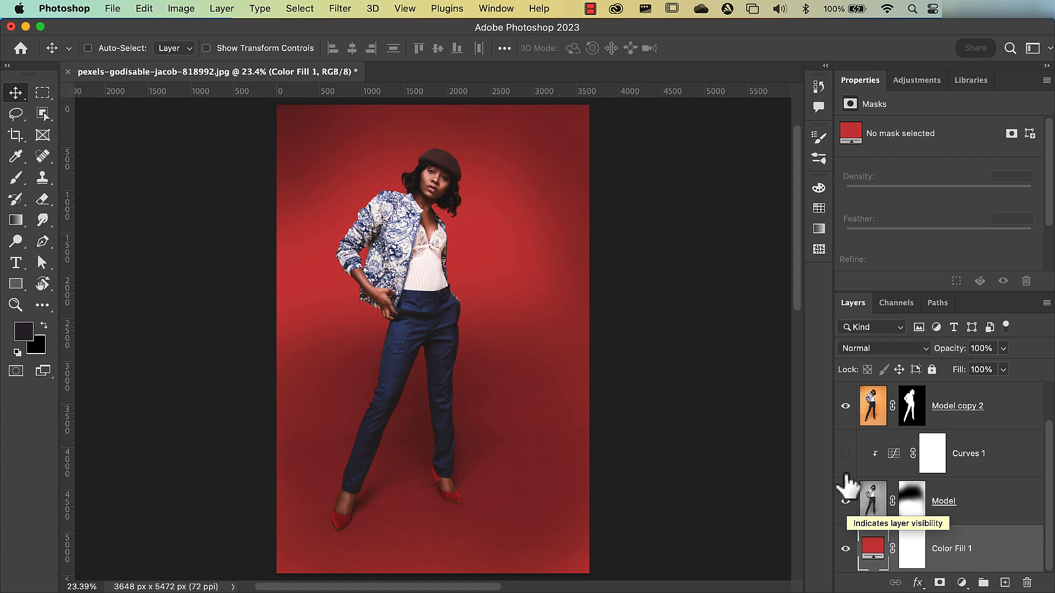
click(845, 455)
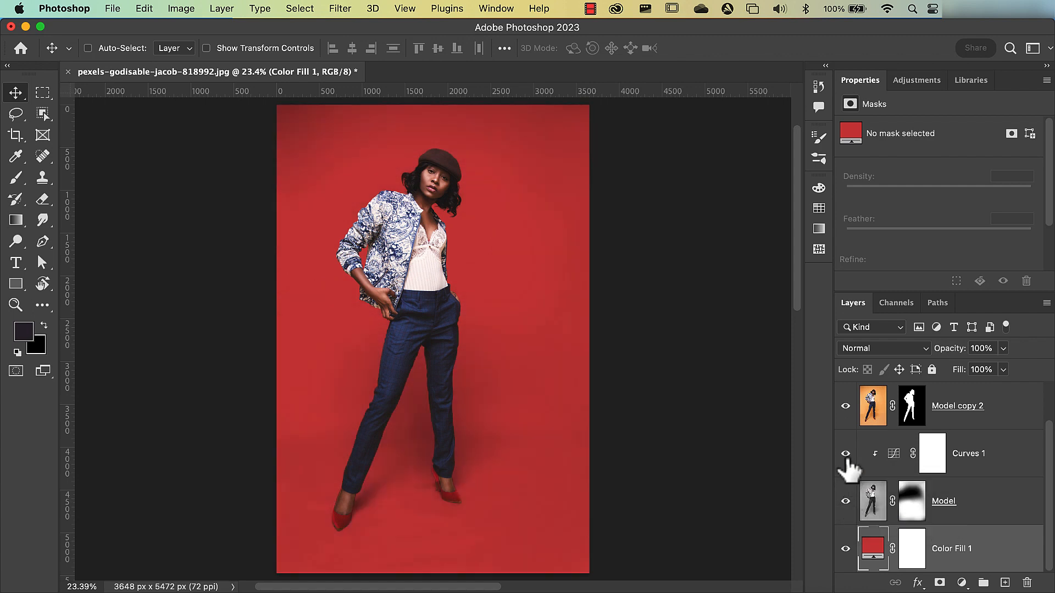